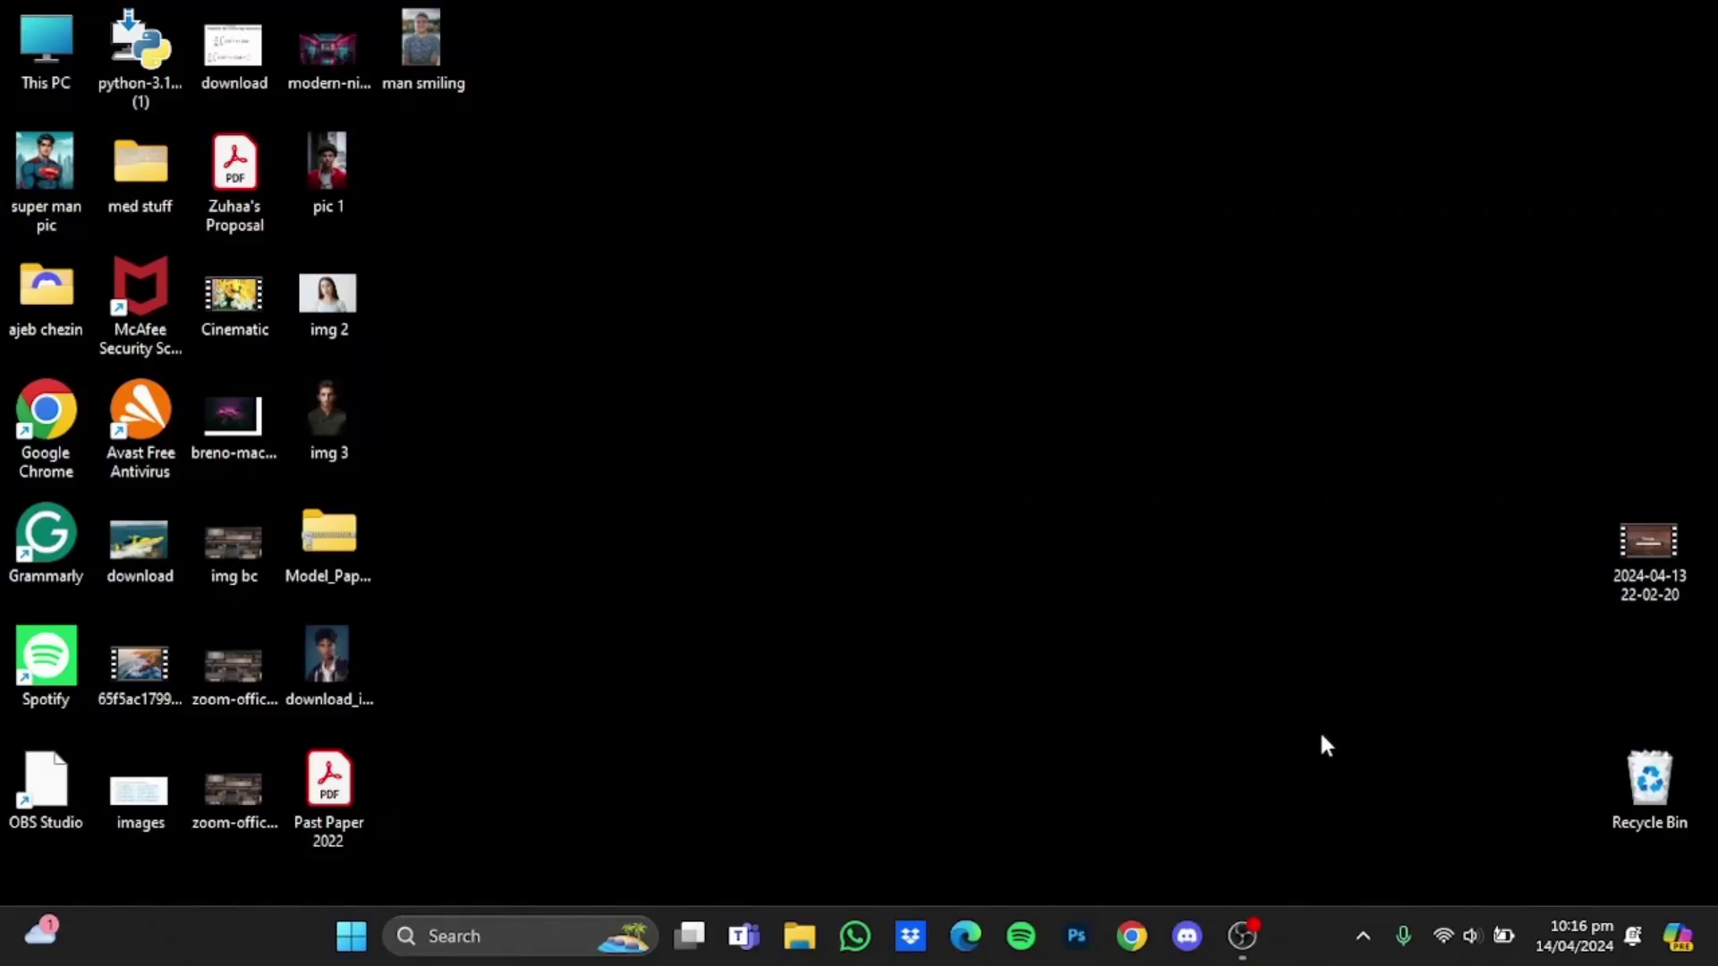
Launch Chrome and search Google for 'risu ai'
{"action": "left_click", "coordinate": [1132, 936]}
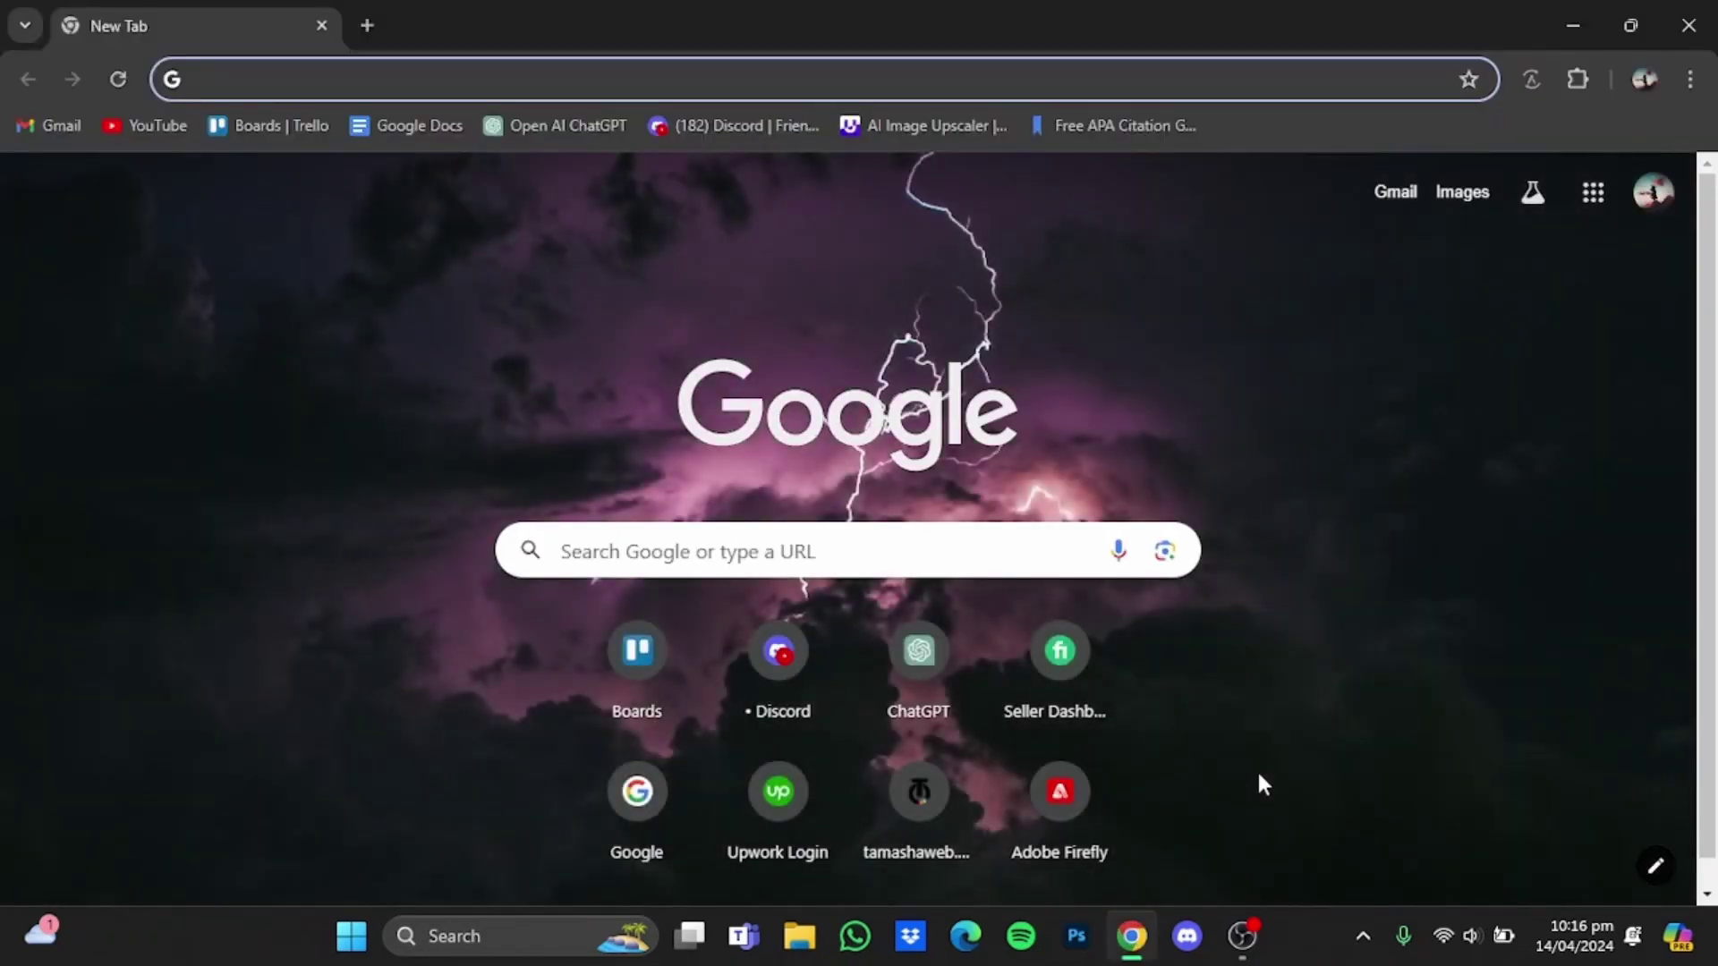
{"action": "type", "text": "risu ai"}
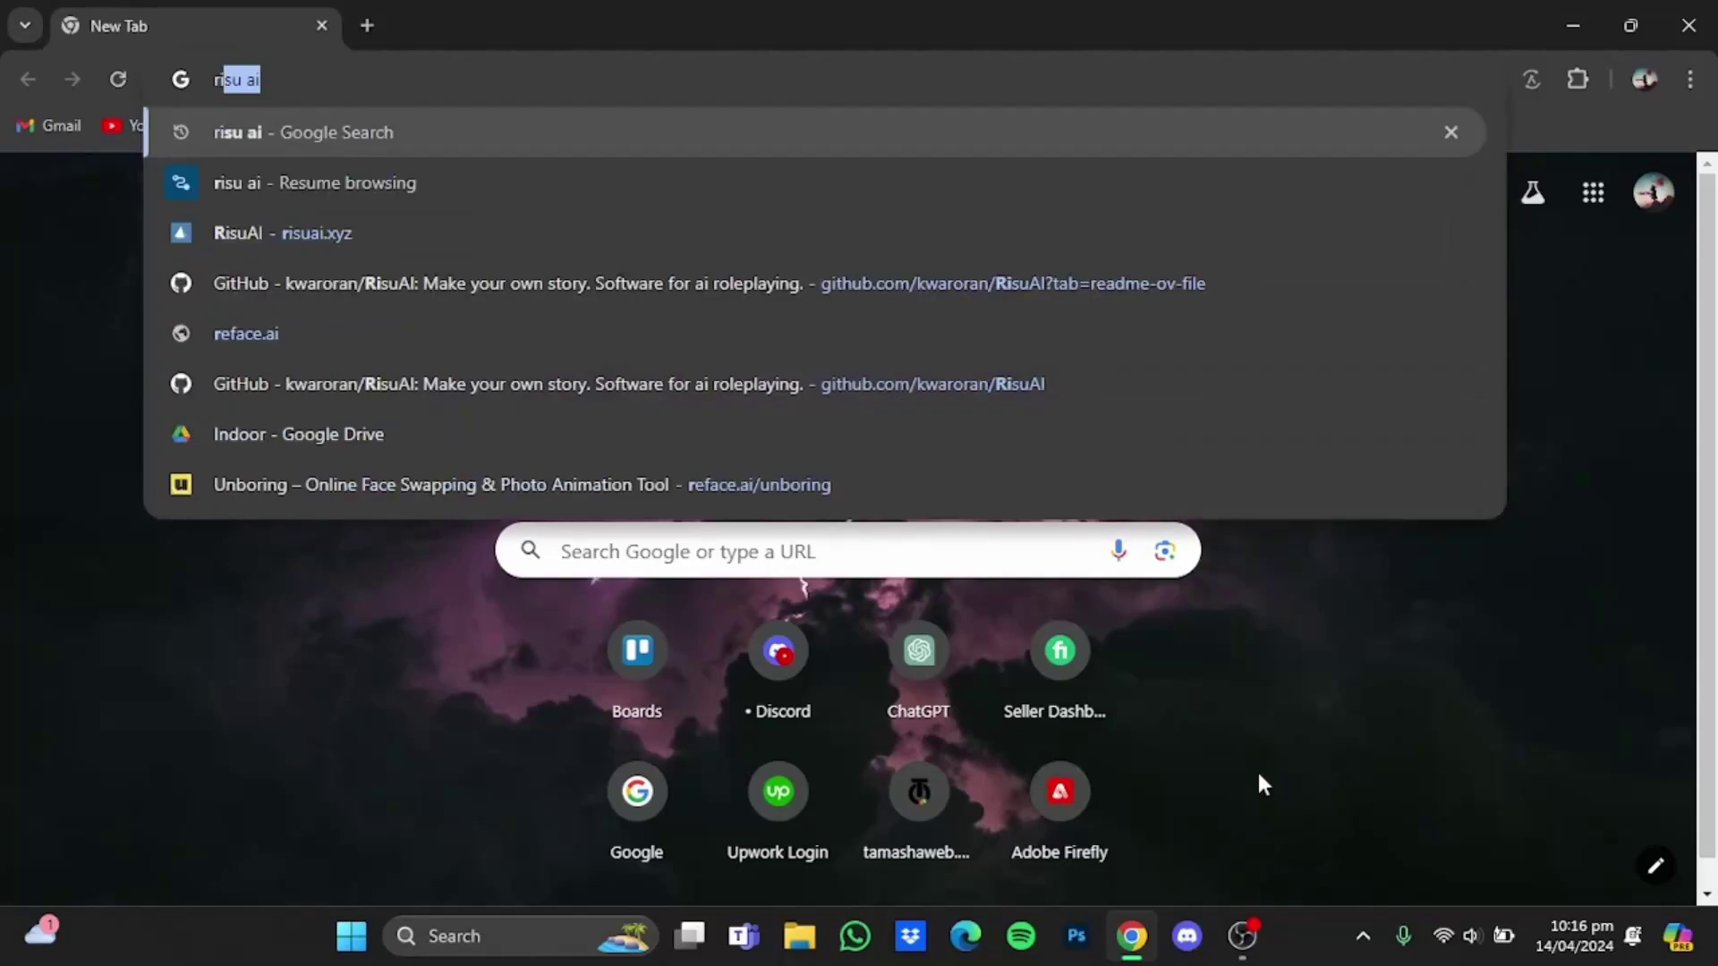
{"action": "key", "text": "Return"}
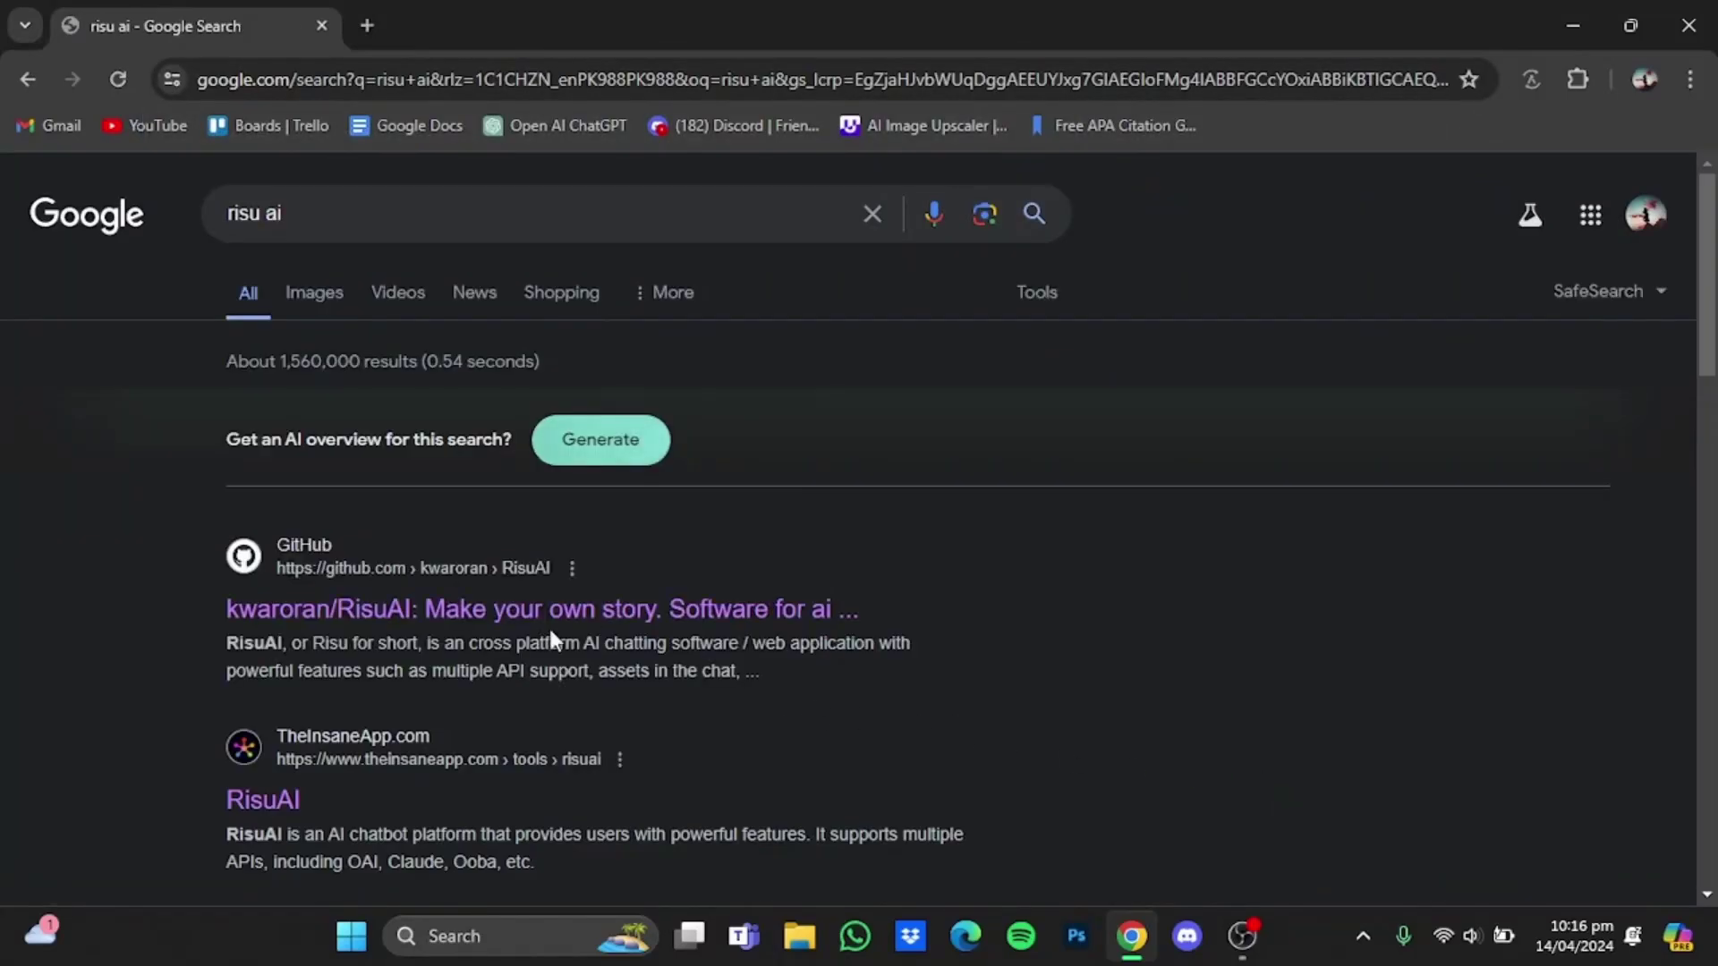
{"action": "left_click", "coordinate": [358, 608]}
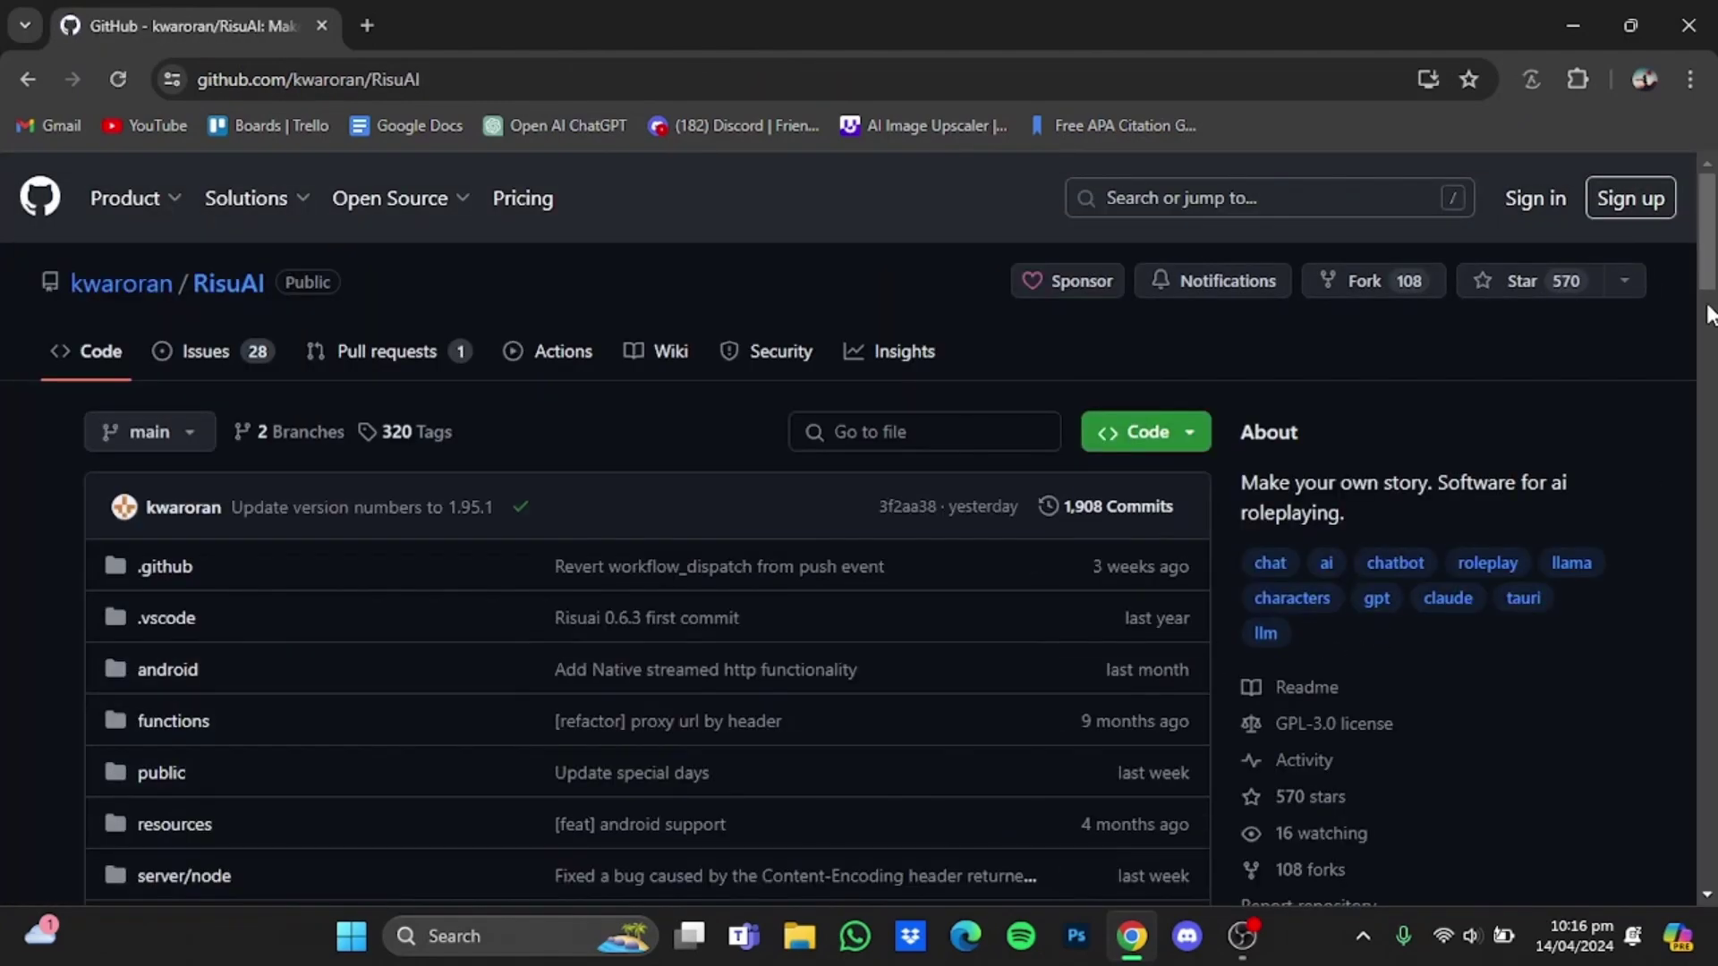
{"action": "scroll", "coordinate": [644, 537], "scroll_direction": "down", "scroll_amount": 20}
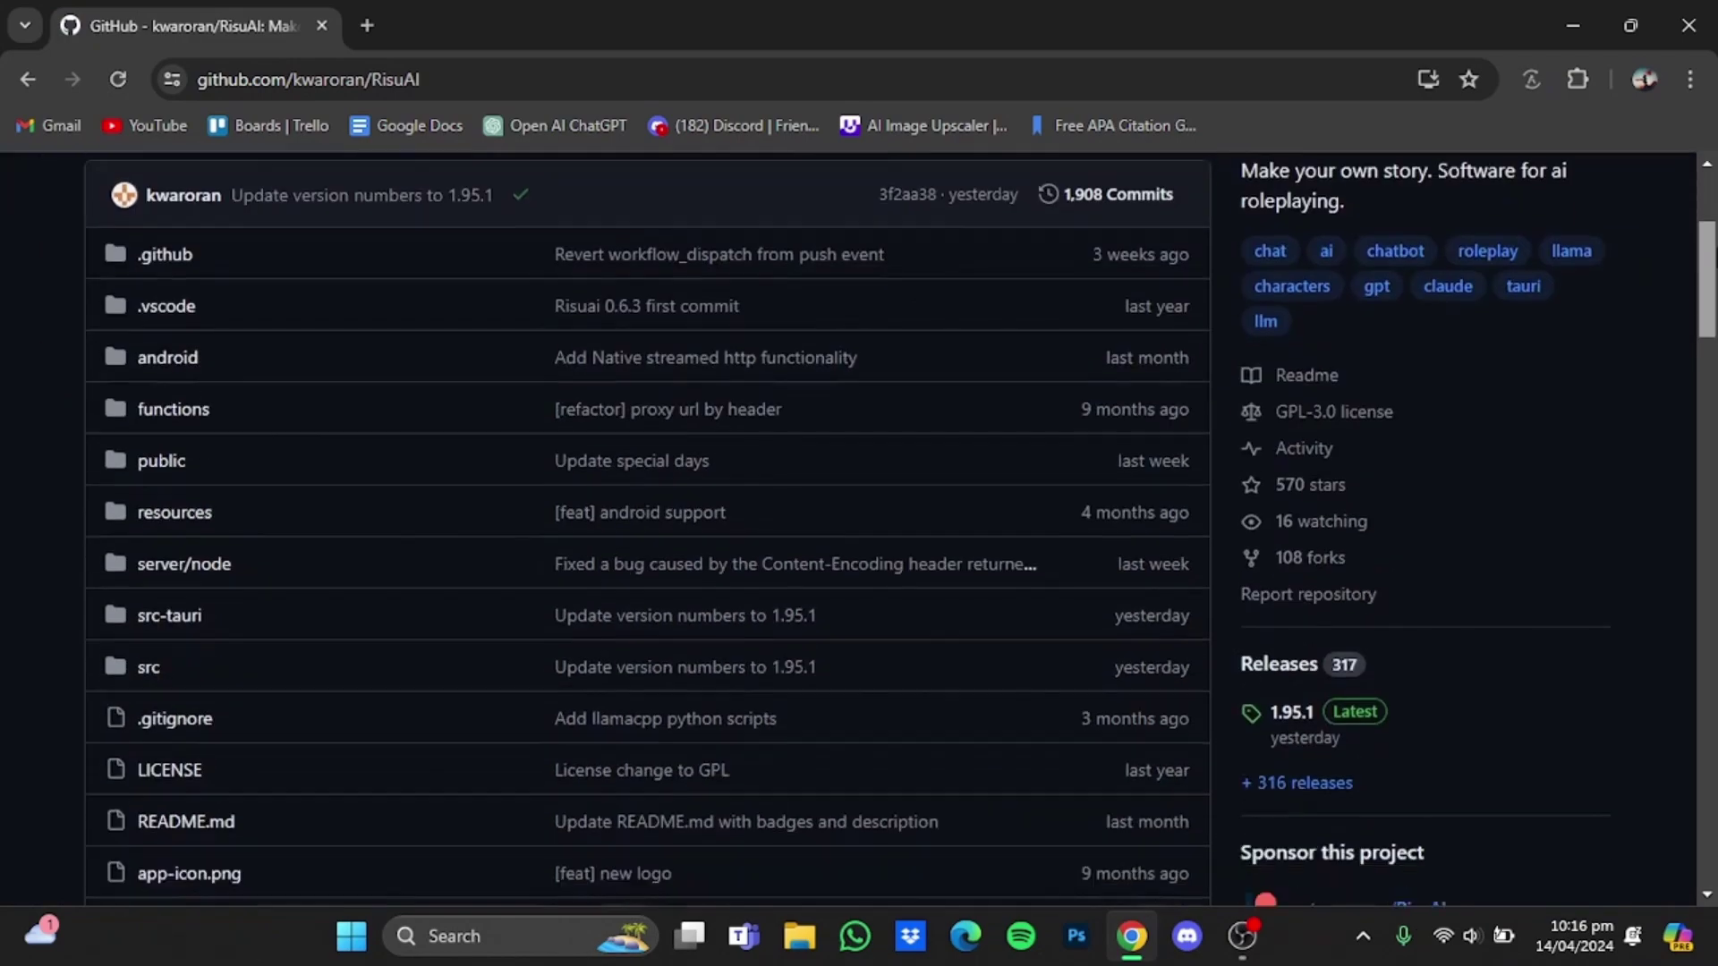
{"action": "scroll", "coordinate": [1503, 775], "scroll_direction": "down", "scroll_amount": 12}
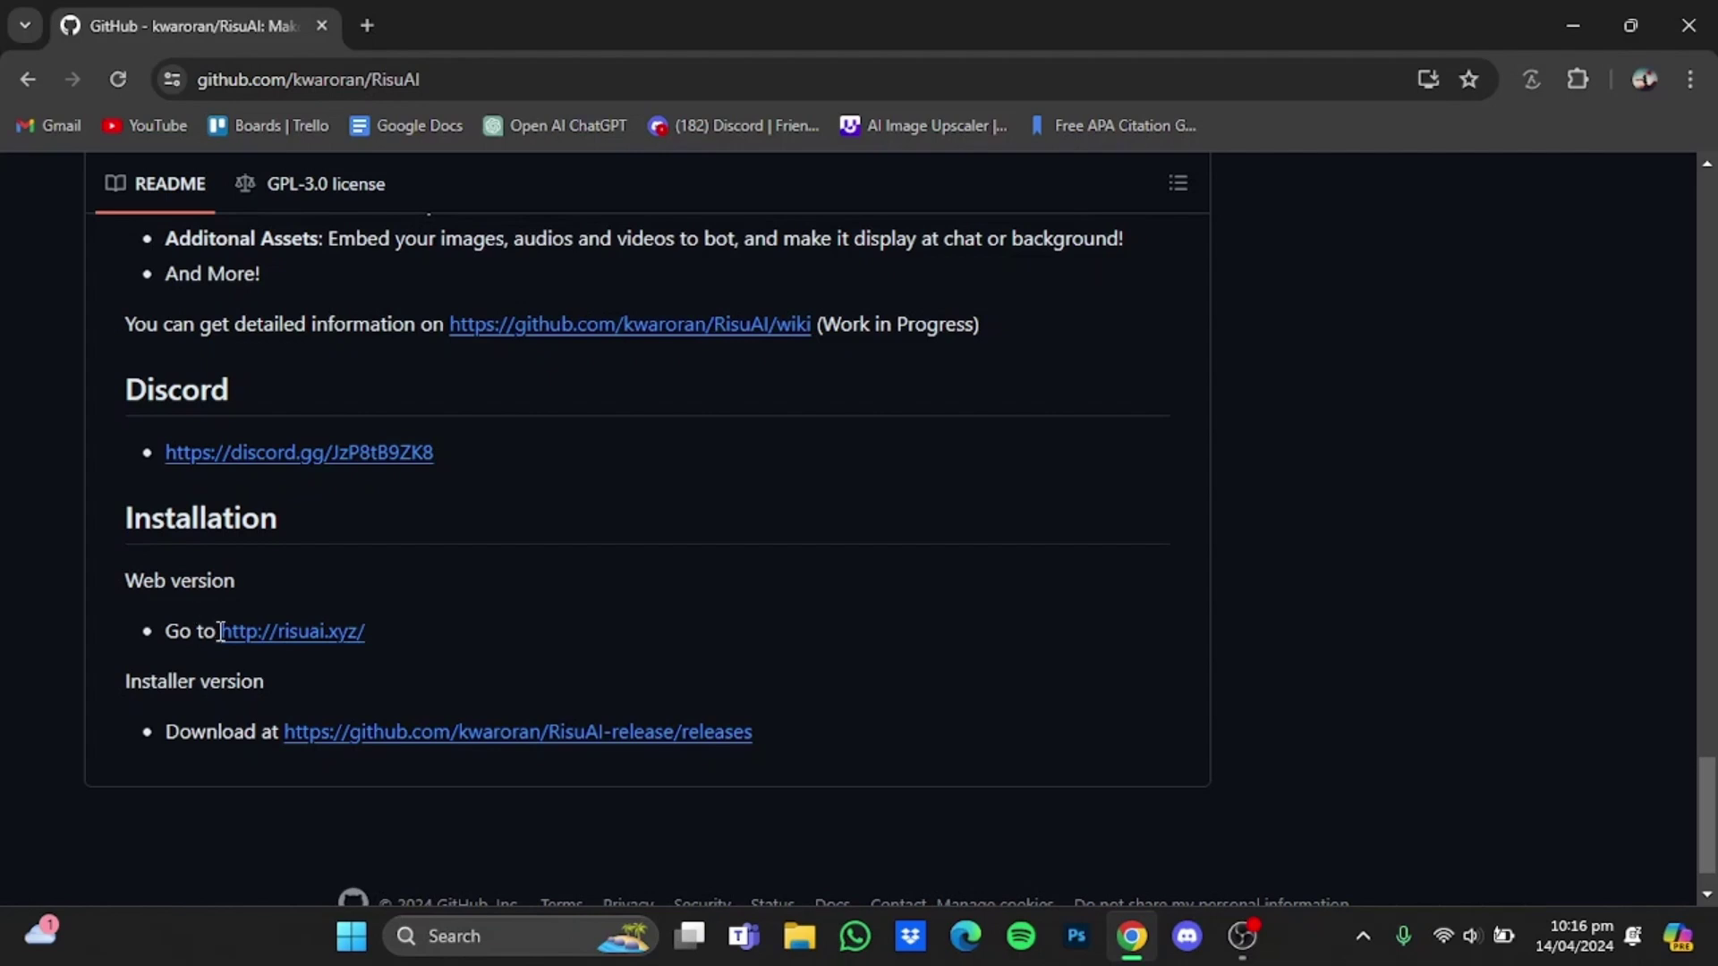
{"action": "left_click", "coordinate": [268, 646]}
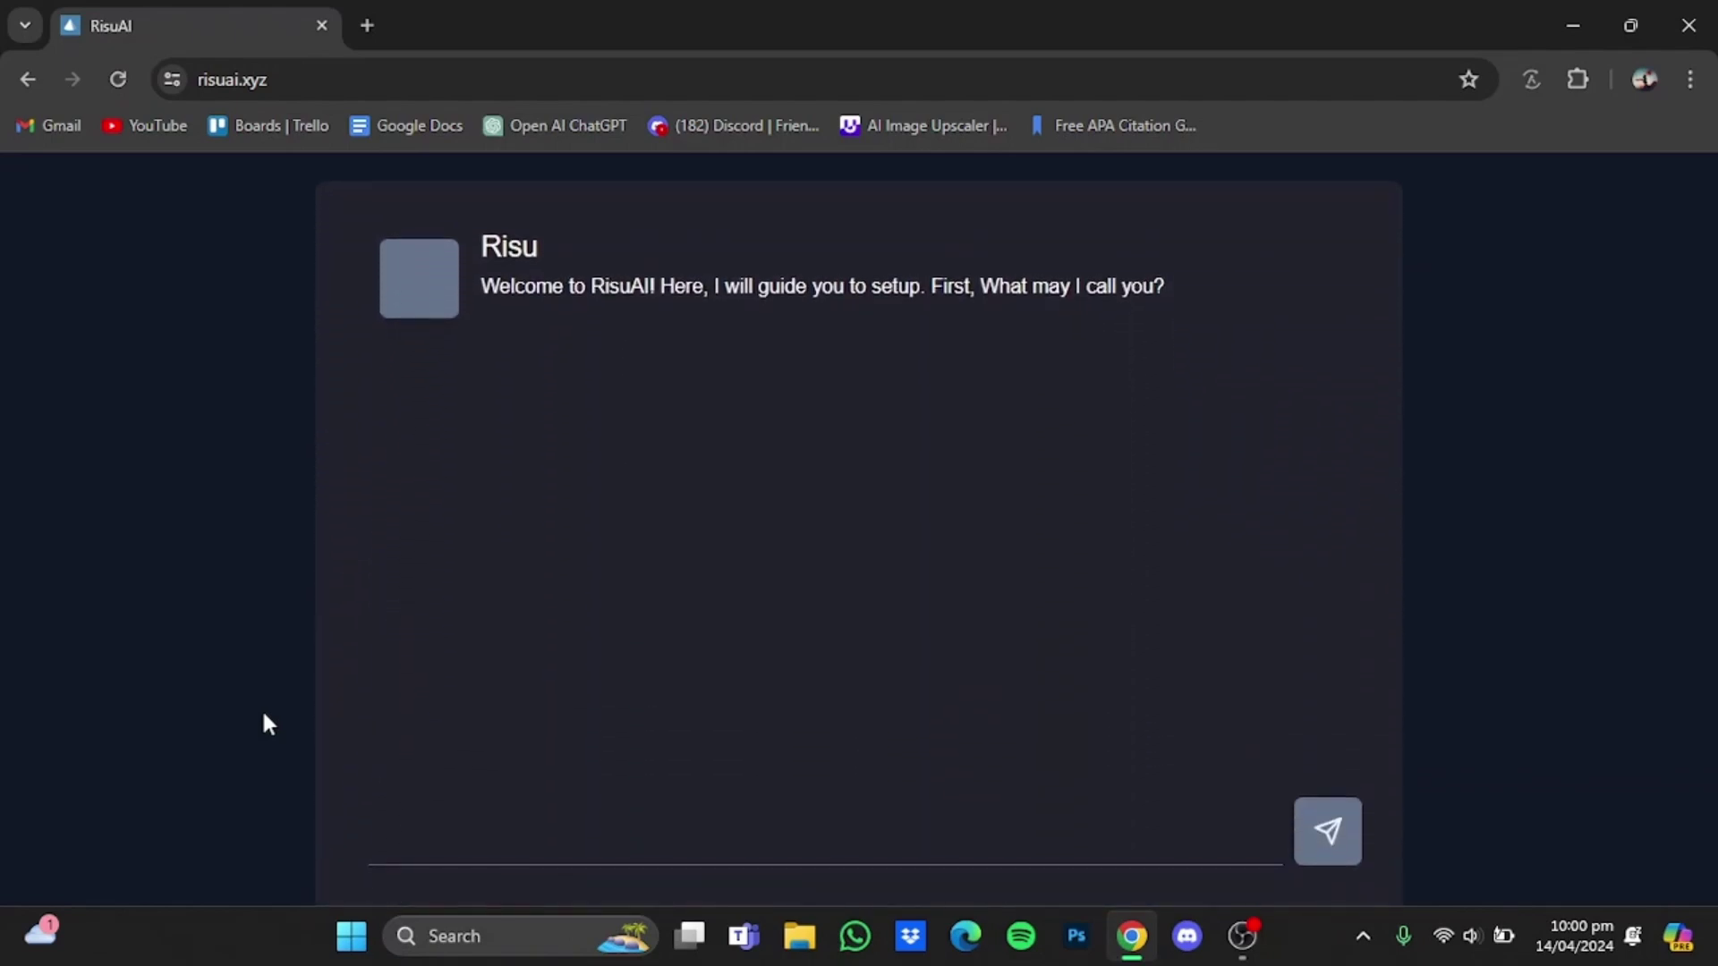
Send a name in Risu's welcome chat and choose Setup Later for the AI provider
{"action": "left_click", "coordinate": [498, 843]}
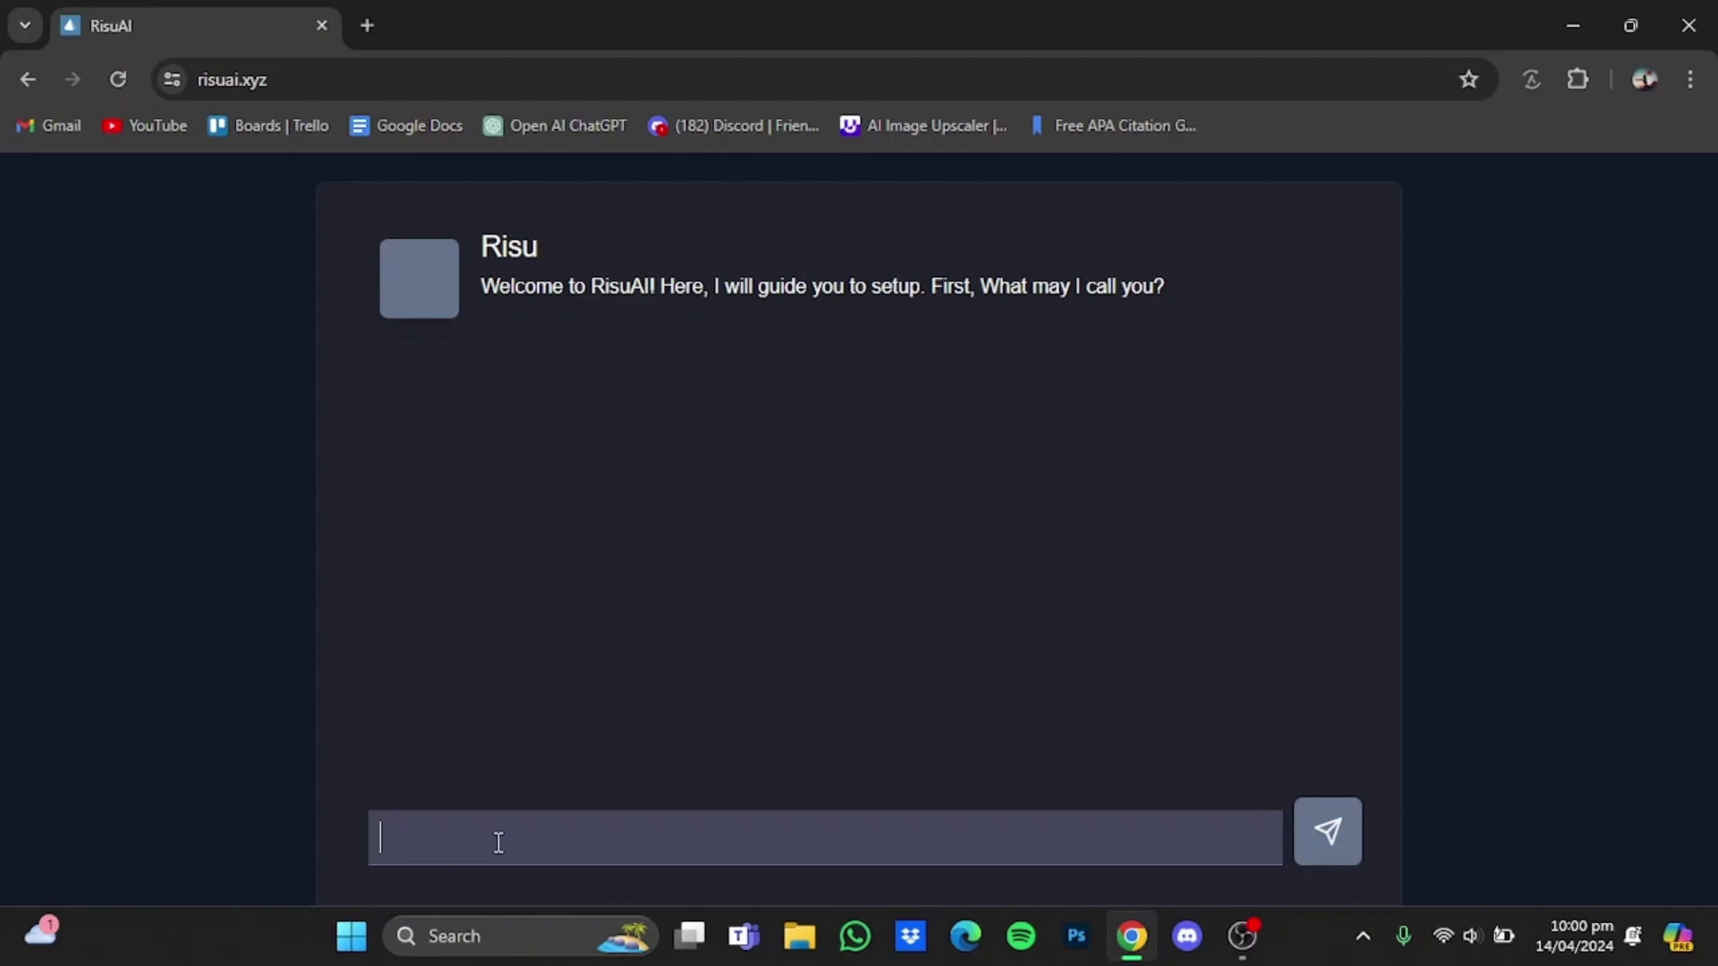
{"action": "type", "text": "emm"}
{"action": "left_click", "coordinate": [1351, 856]}
{"action": "scroll", "coordinate": [1098, 288], "scroll_direction": "down", "scroll_amount": 3}
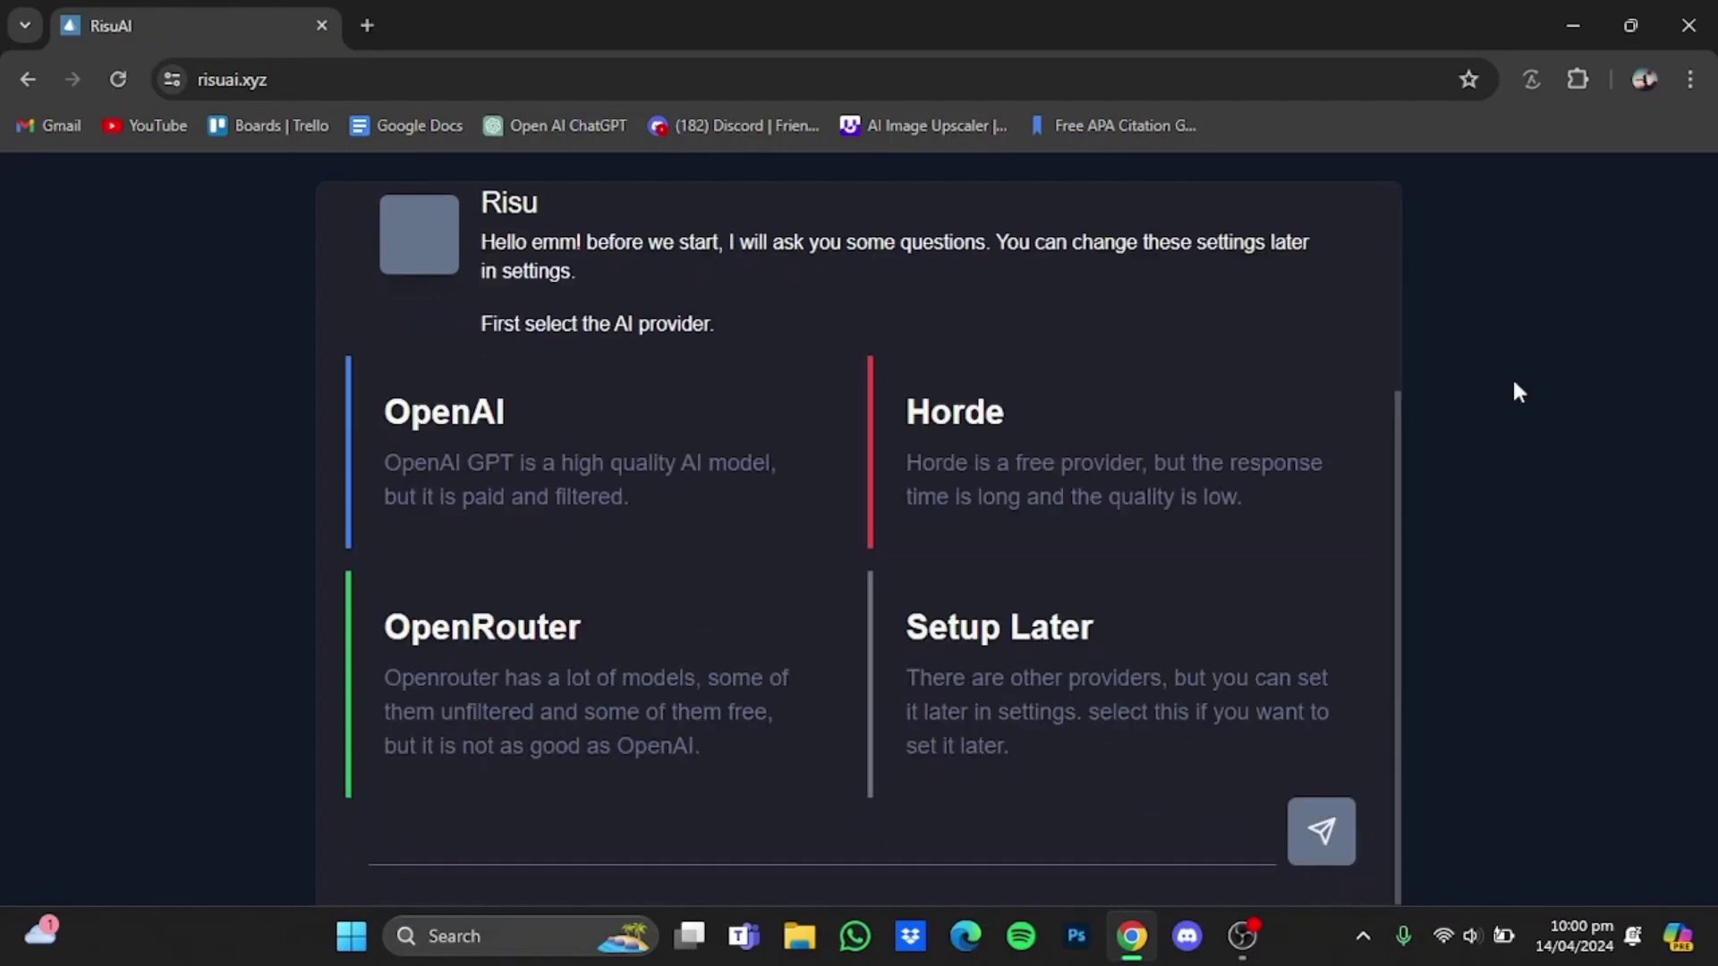
{"action": "left_click", "coordinate": [1074, 695]}
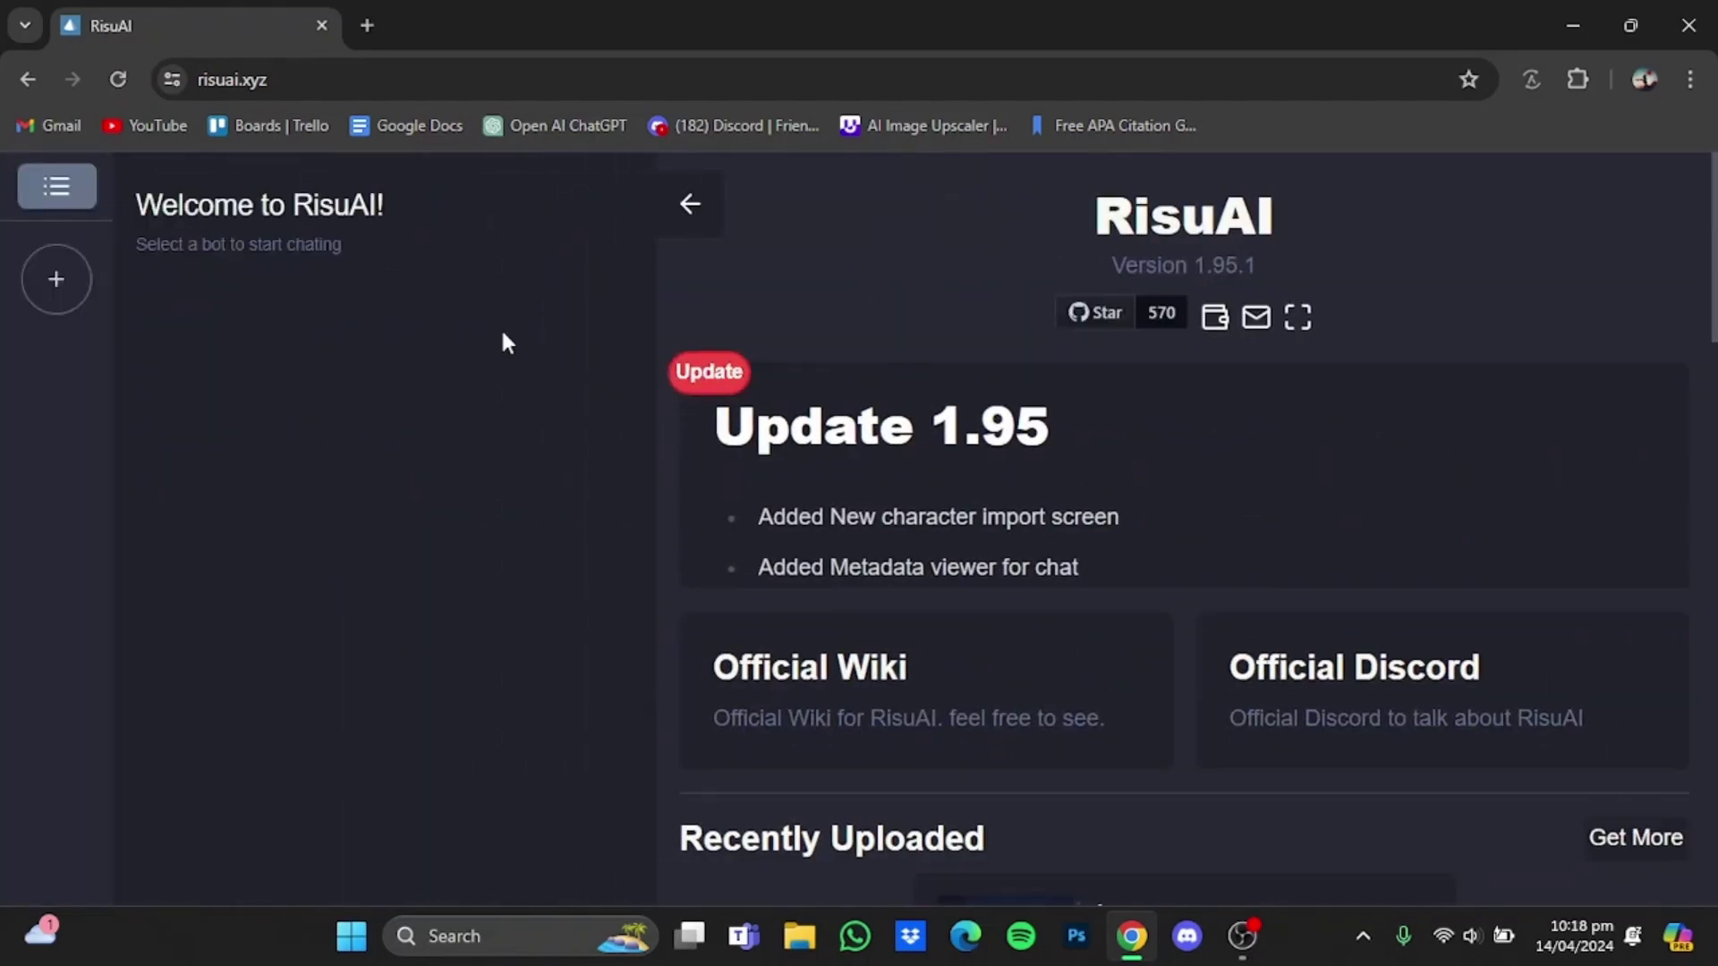
In Chat Bot advanced settings, set Model and Auxiliary Model to Kobold via unrecommended providers
{"action": "left_click", "coordinate": [56, 185]}
{"action": "left_click", "coordinate": [56, 268]}
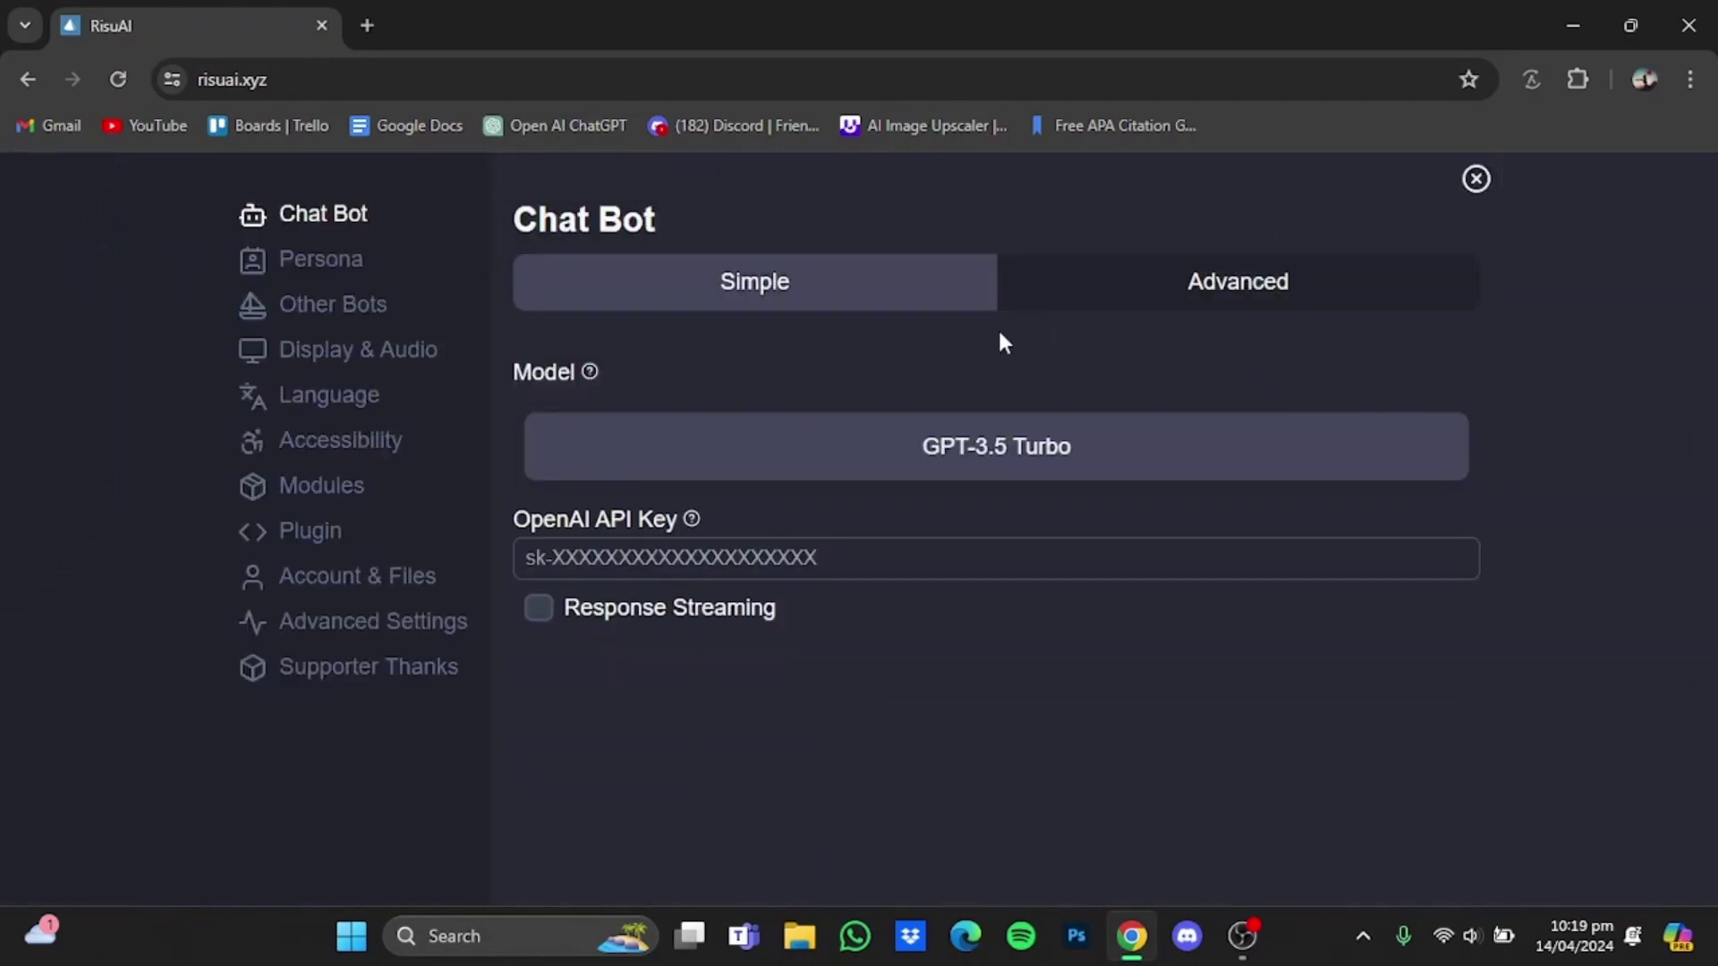
{"action": "left_click", "coordinate": [1122, 299]}
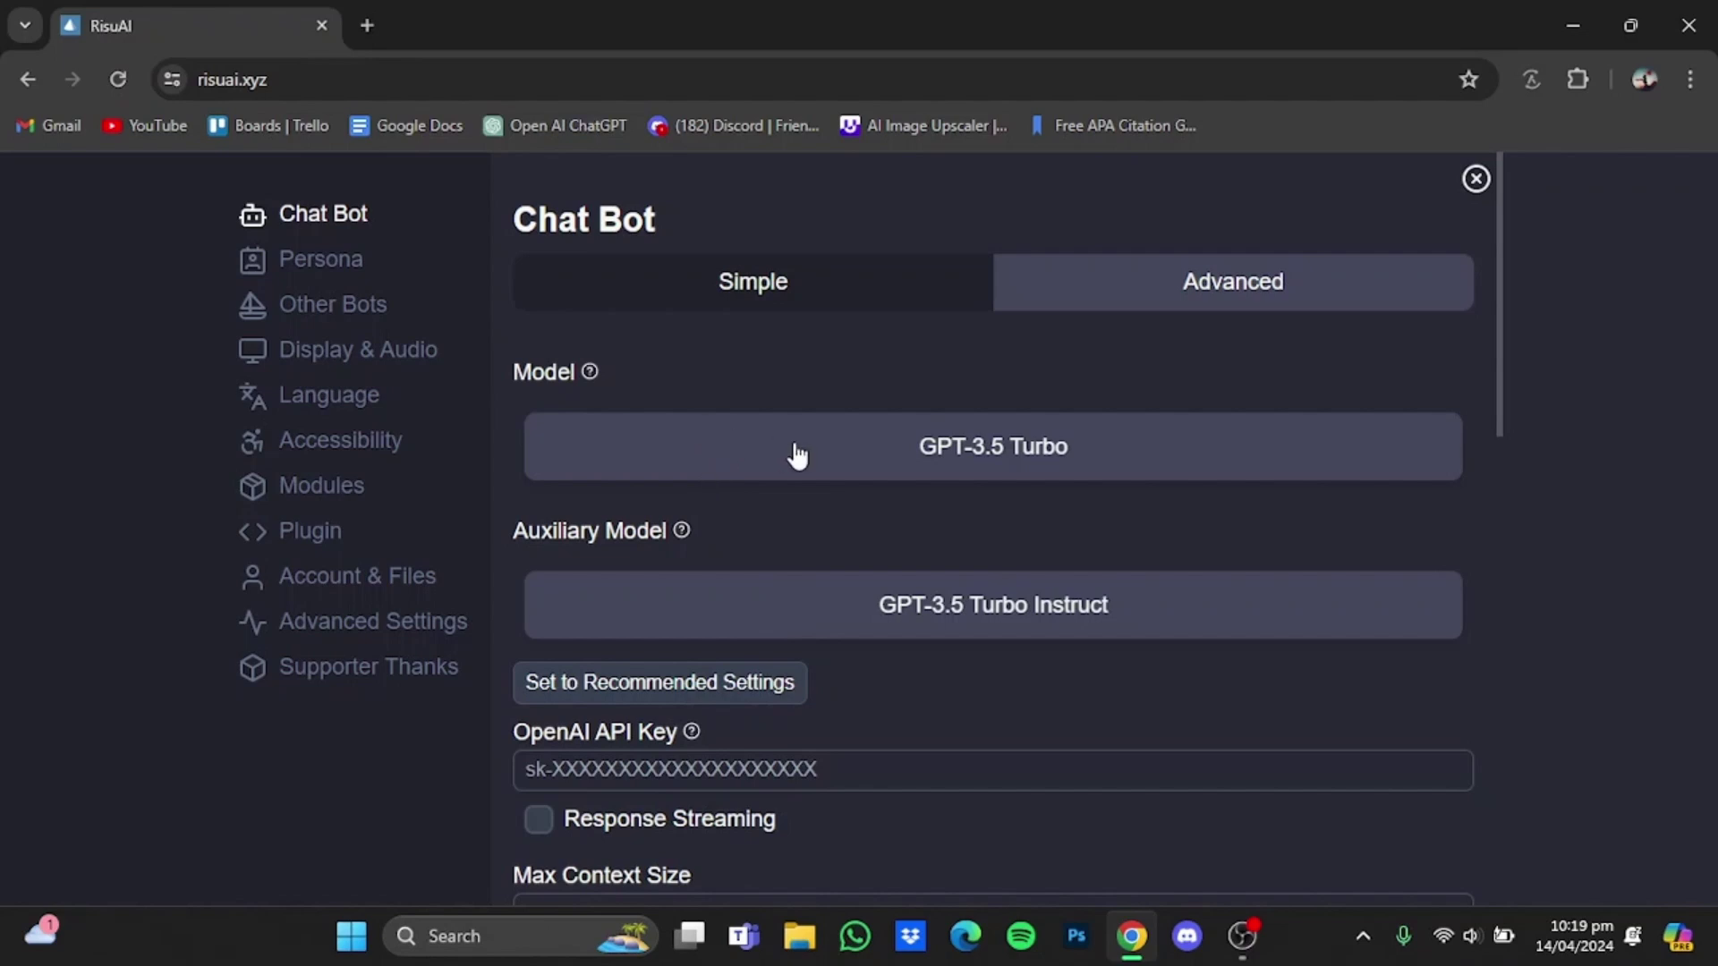
{"action": "left_click", "coordinate": [828, 459]}
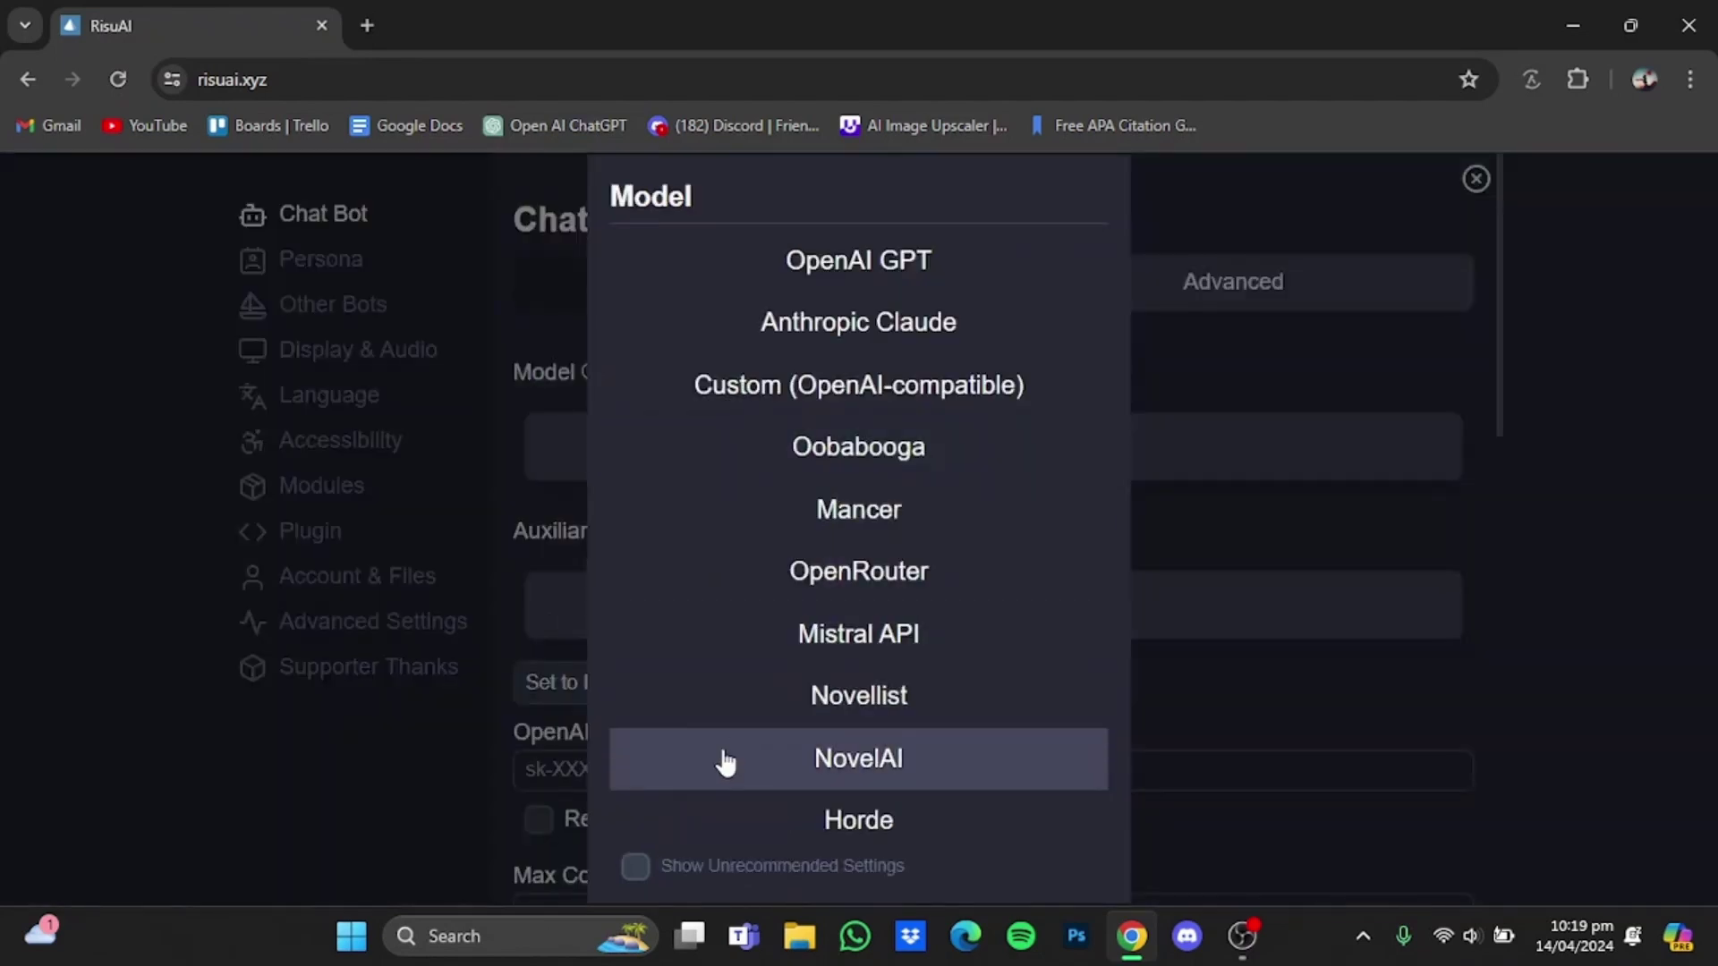
{"action": "left_click", "coordinate": [637, 870]}
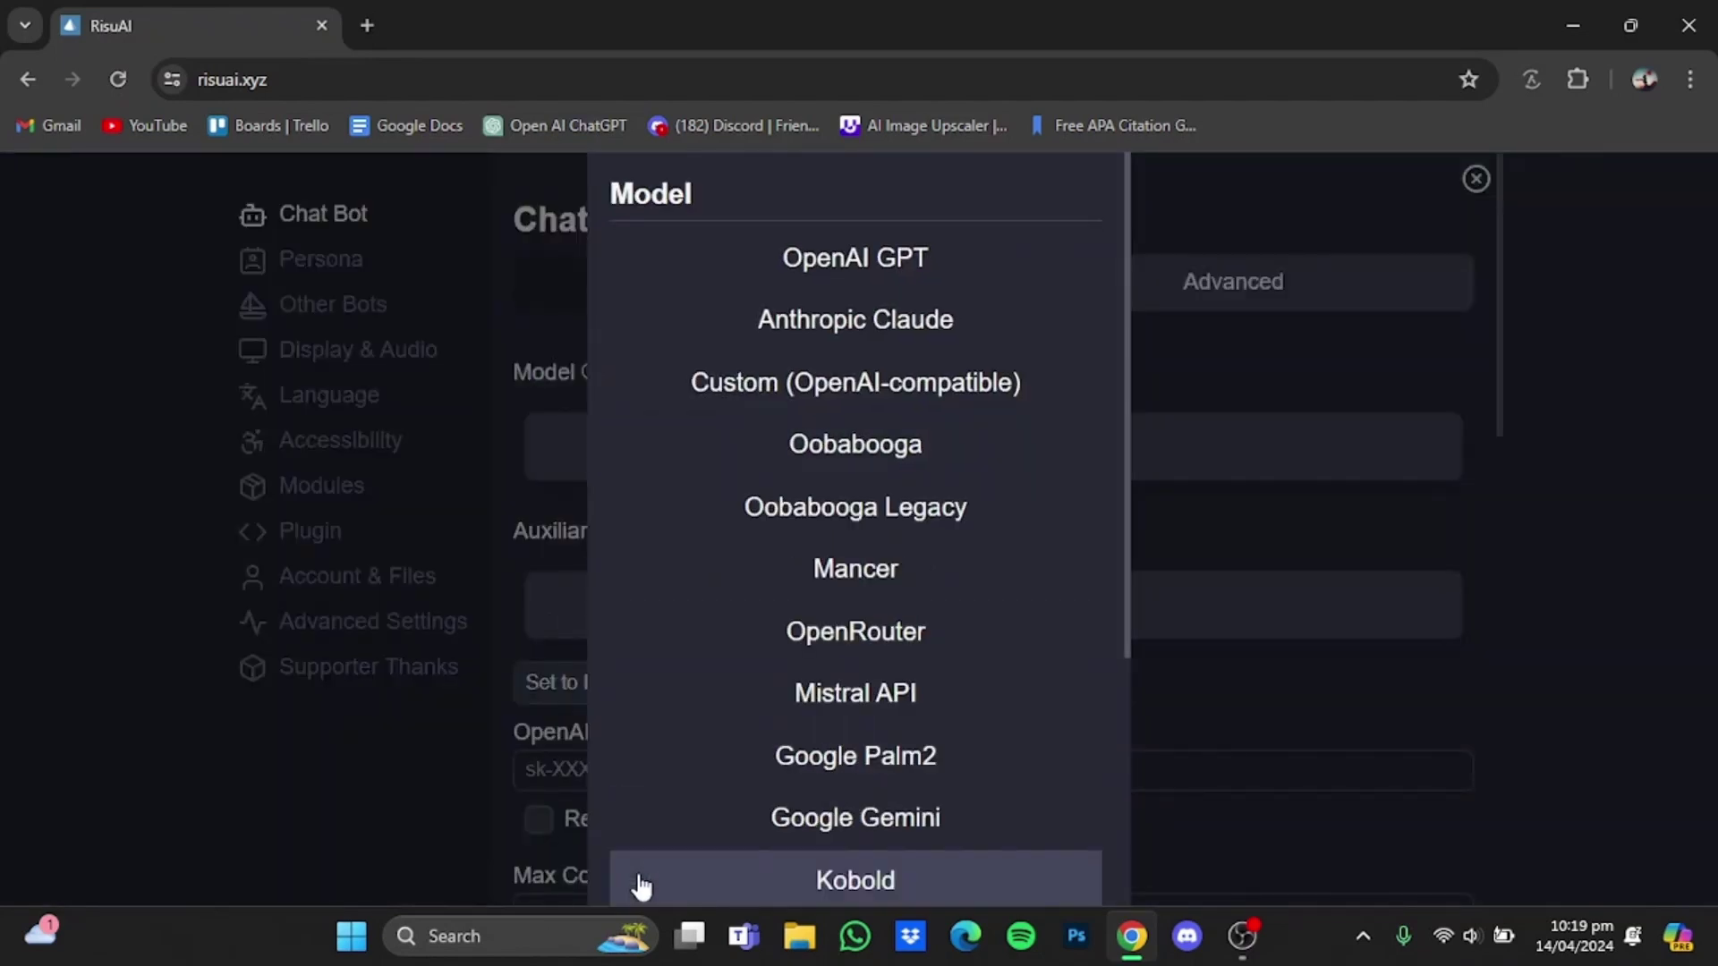
{"action": "left_click", "coordinate": [825, 881]}
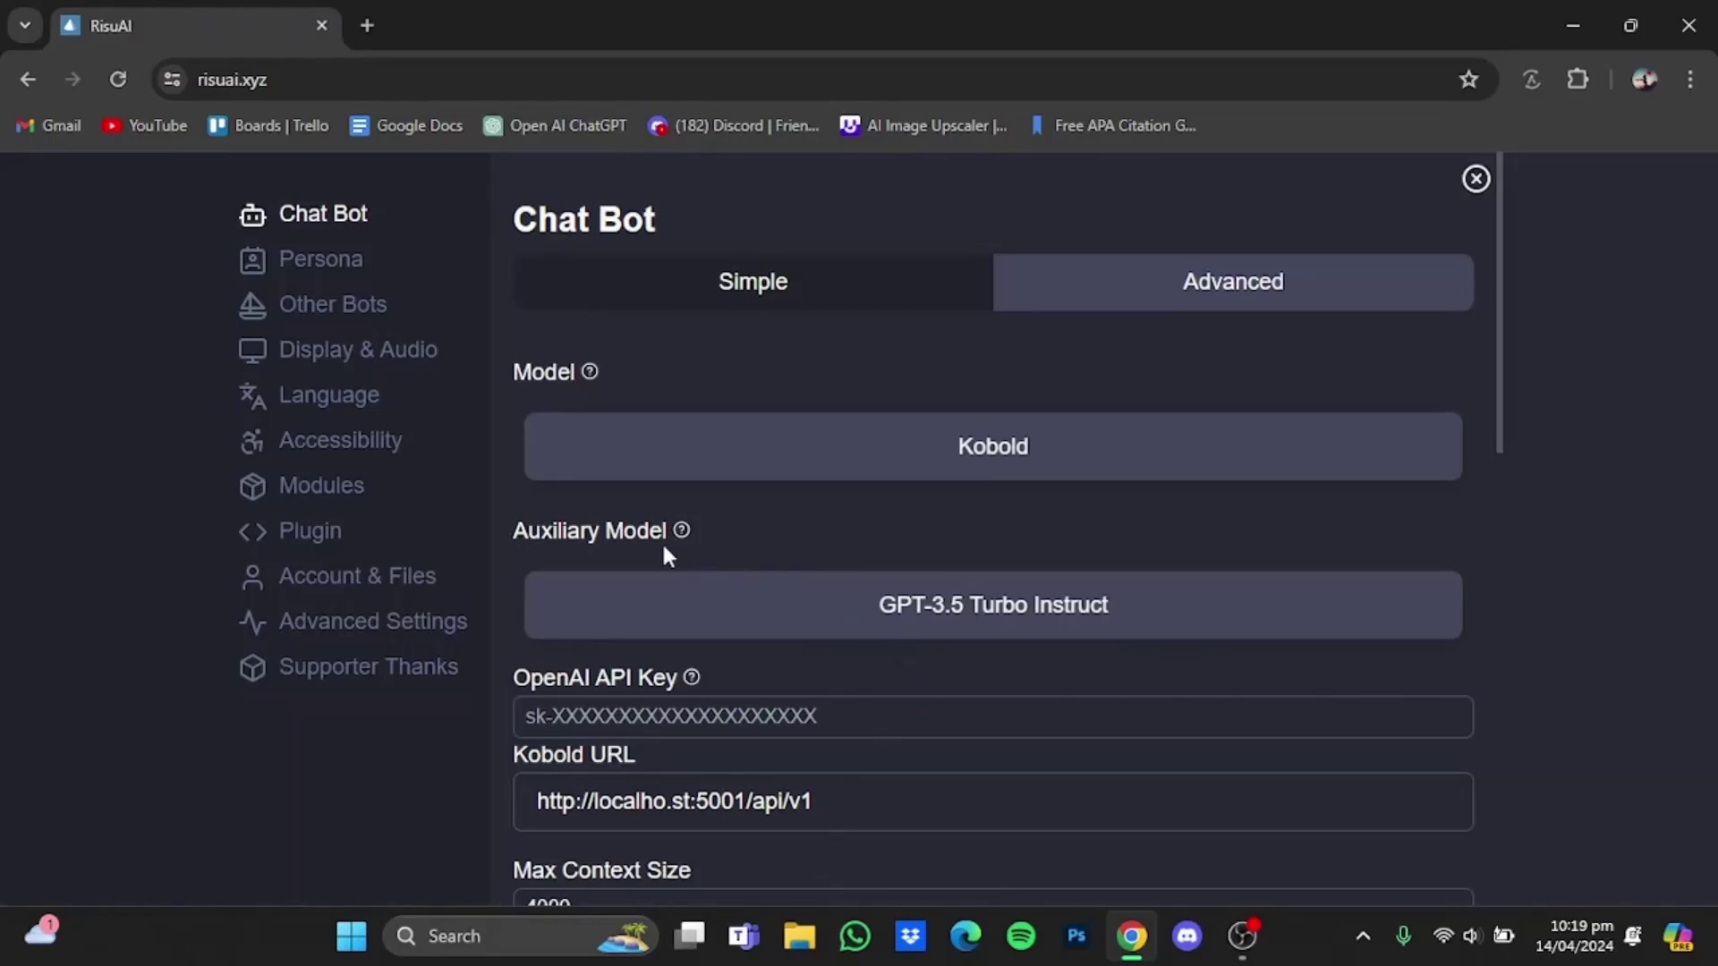
{"action": "left_click", "coordinate": [817, 603]}
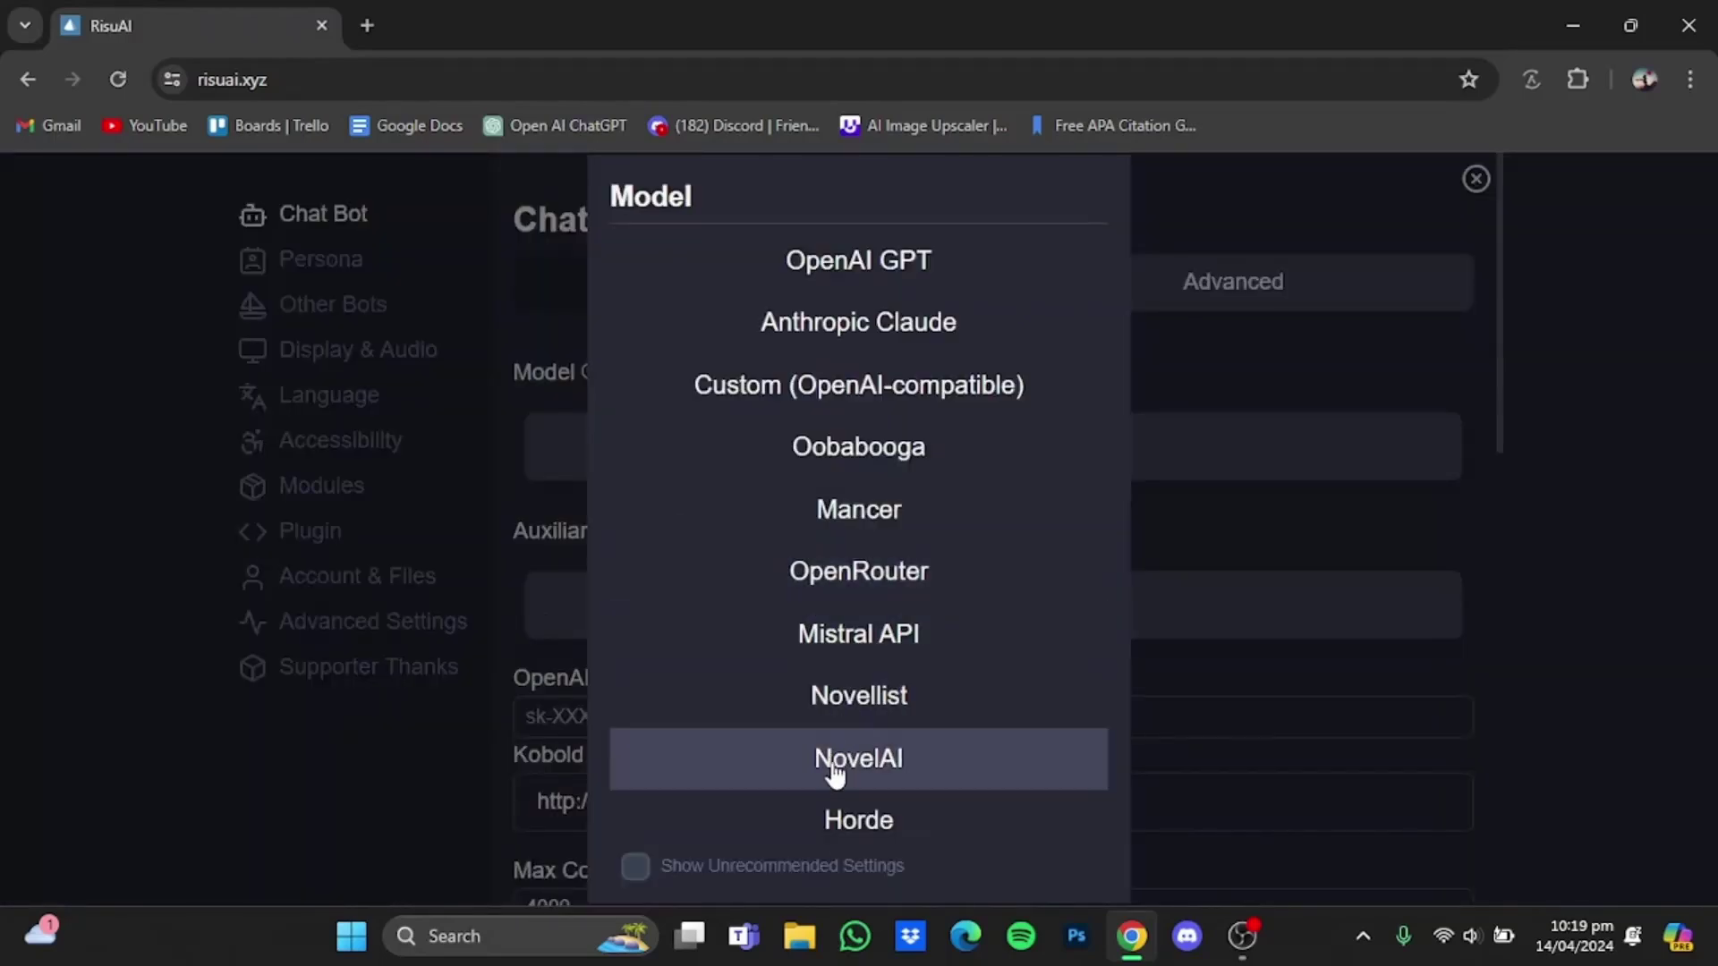
{"action": "left_click", "coordinate": [634, 870]}
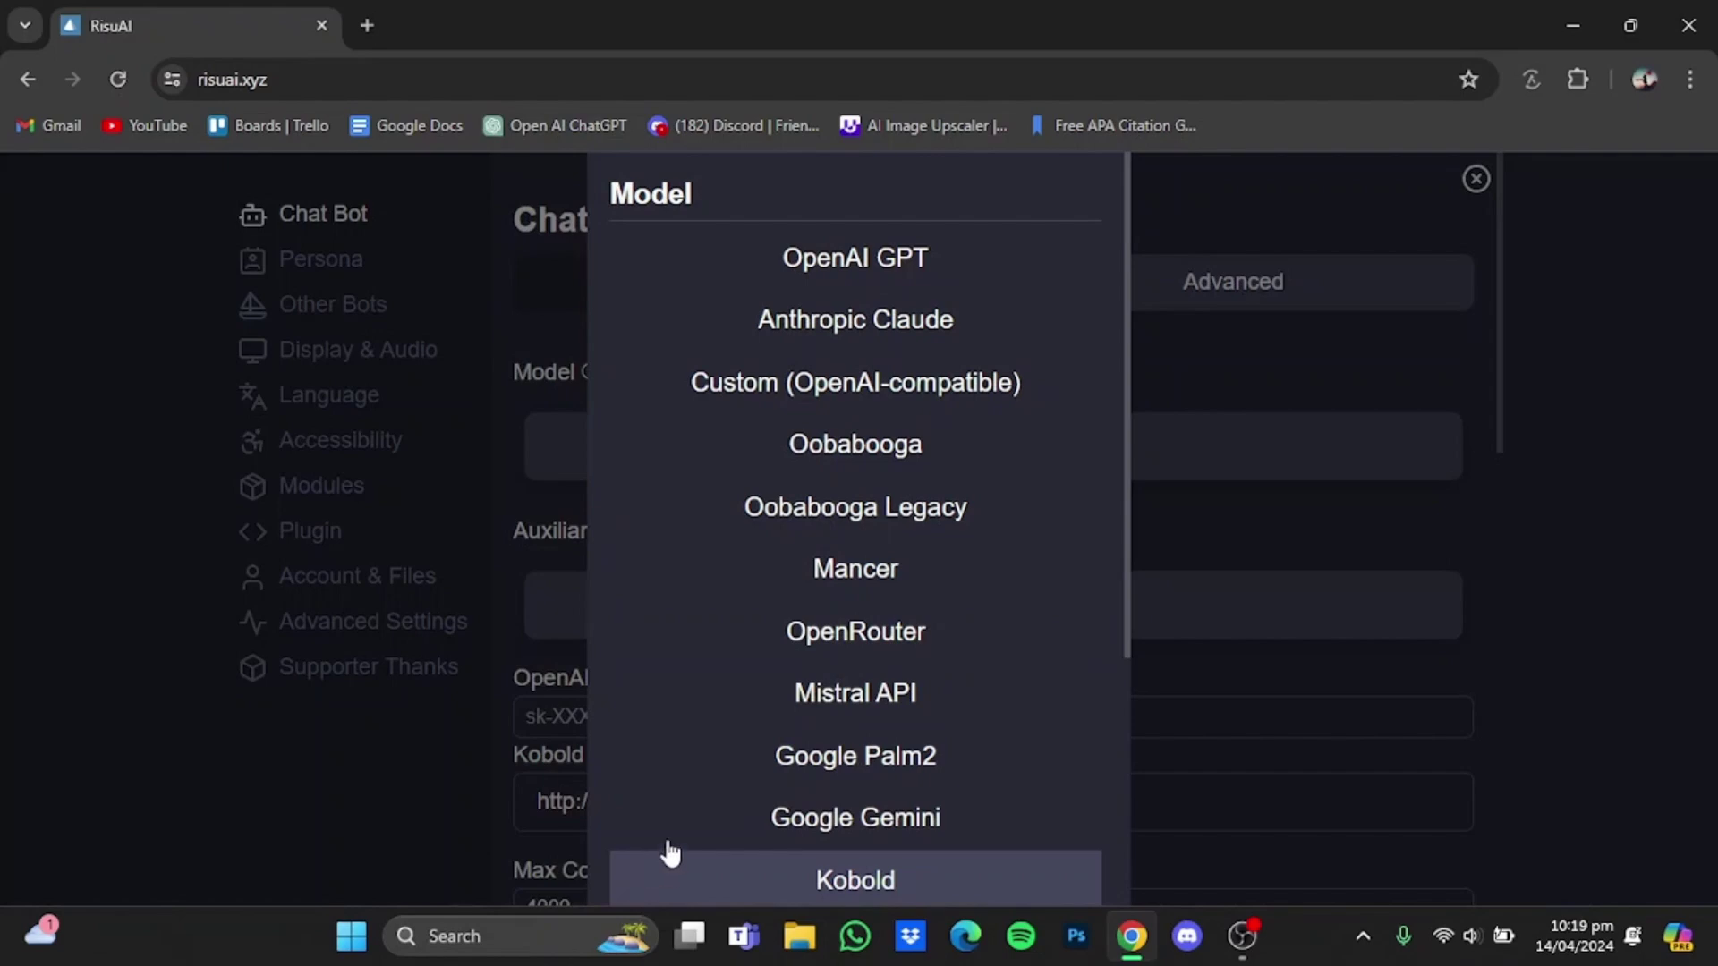
{"action": "left_click", "coordinate": [819, 866]}
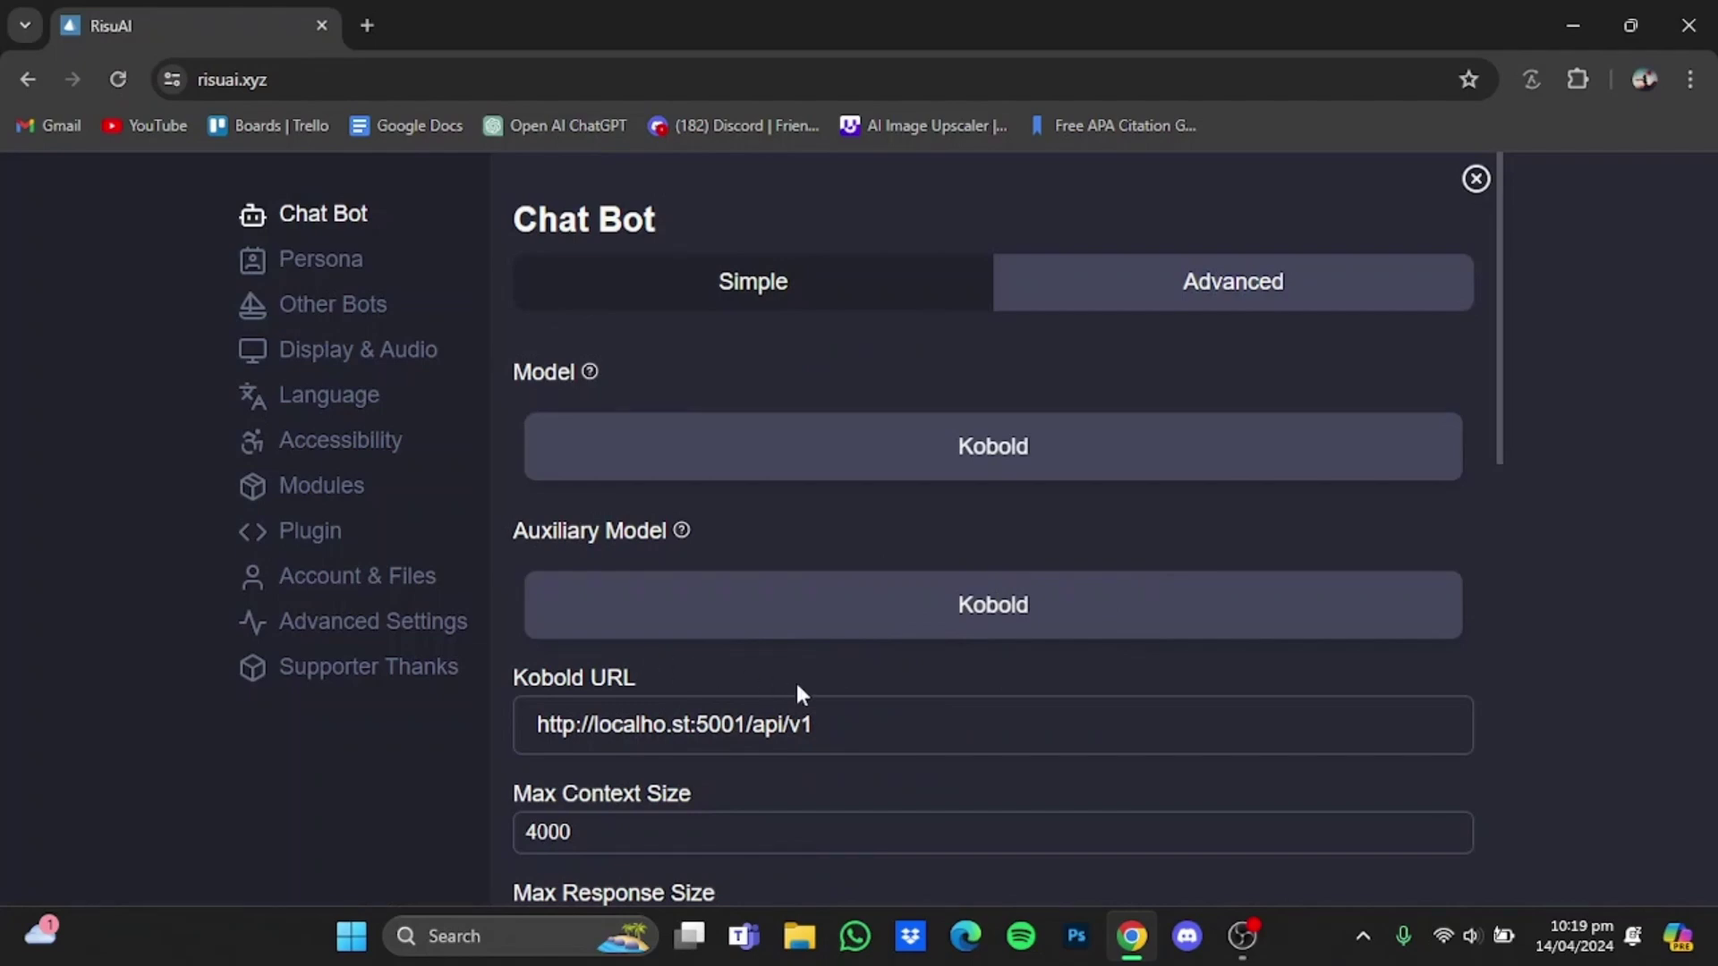
Search Google for 'kobold ai colab notebook cpp' in a new tab
{"action": "left_click", "coordinate": [372, 14]}
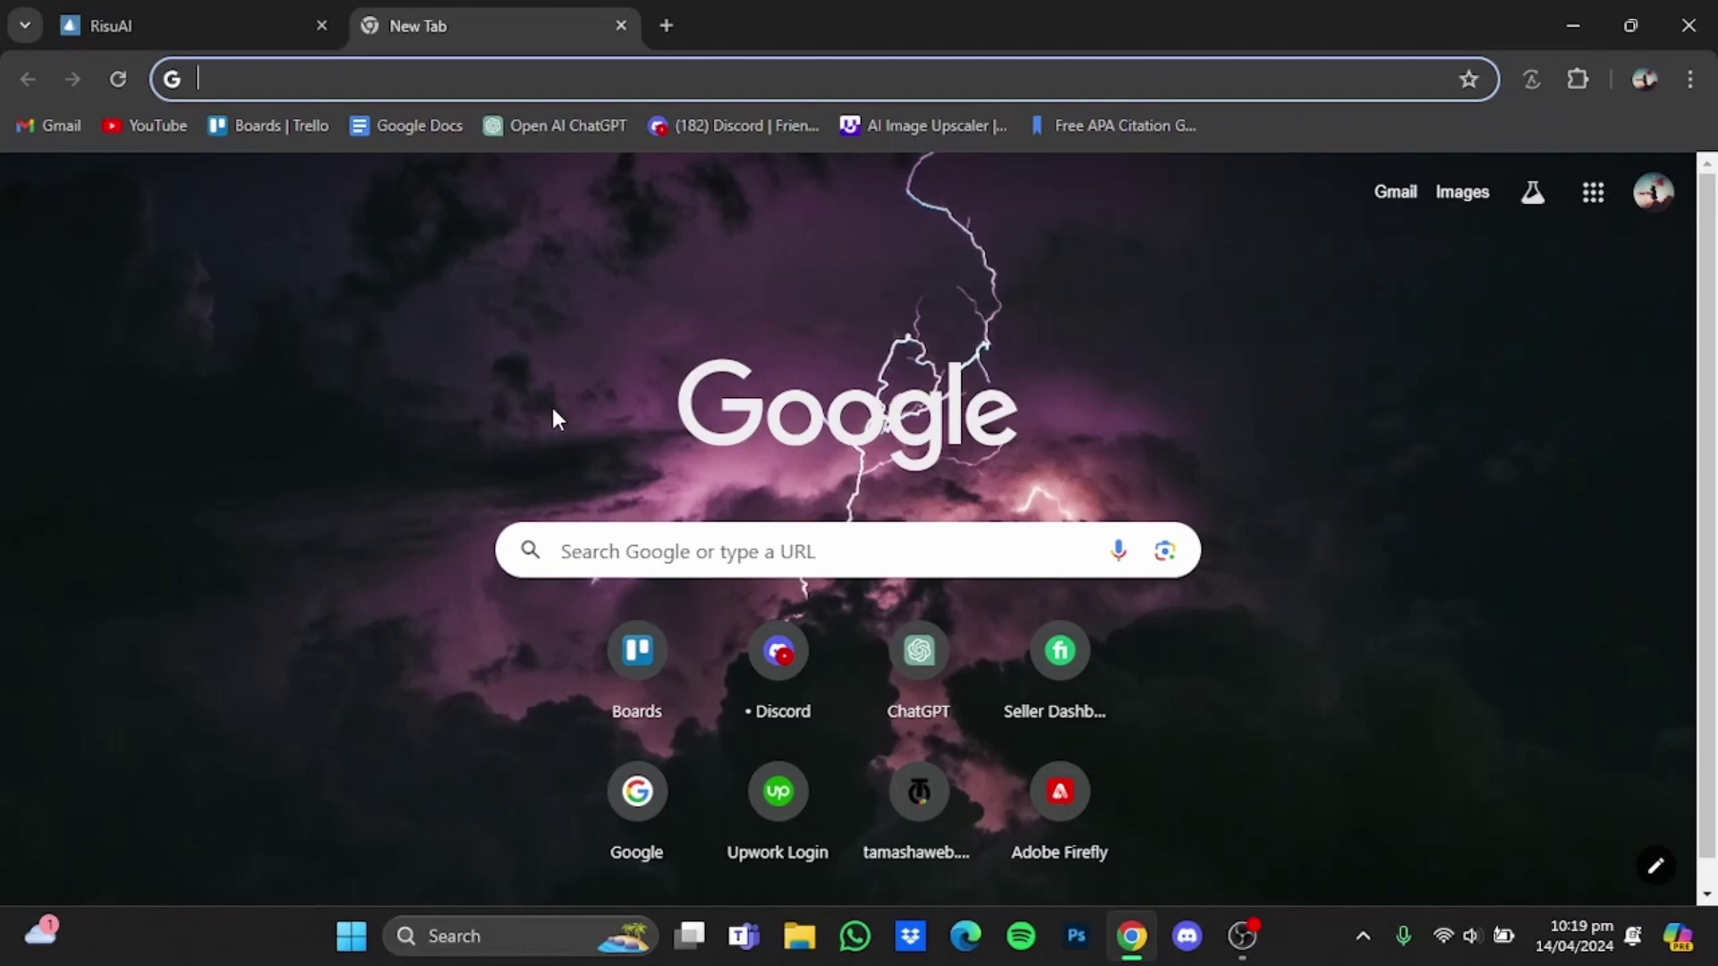
{"action": "type", "text": "kobold"}
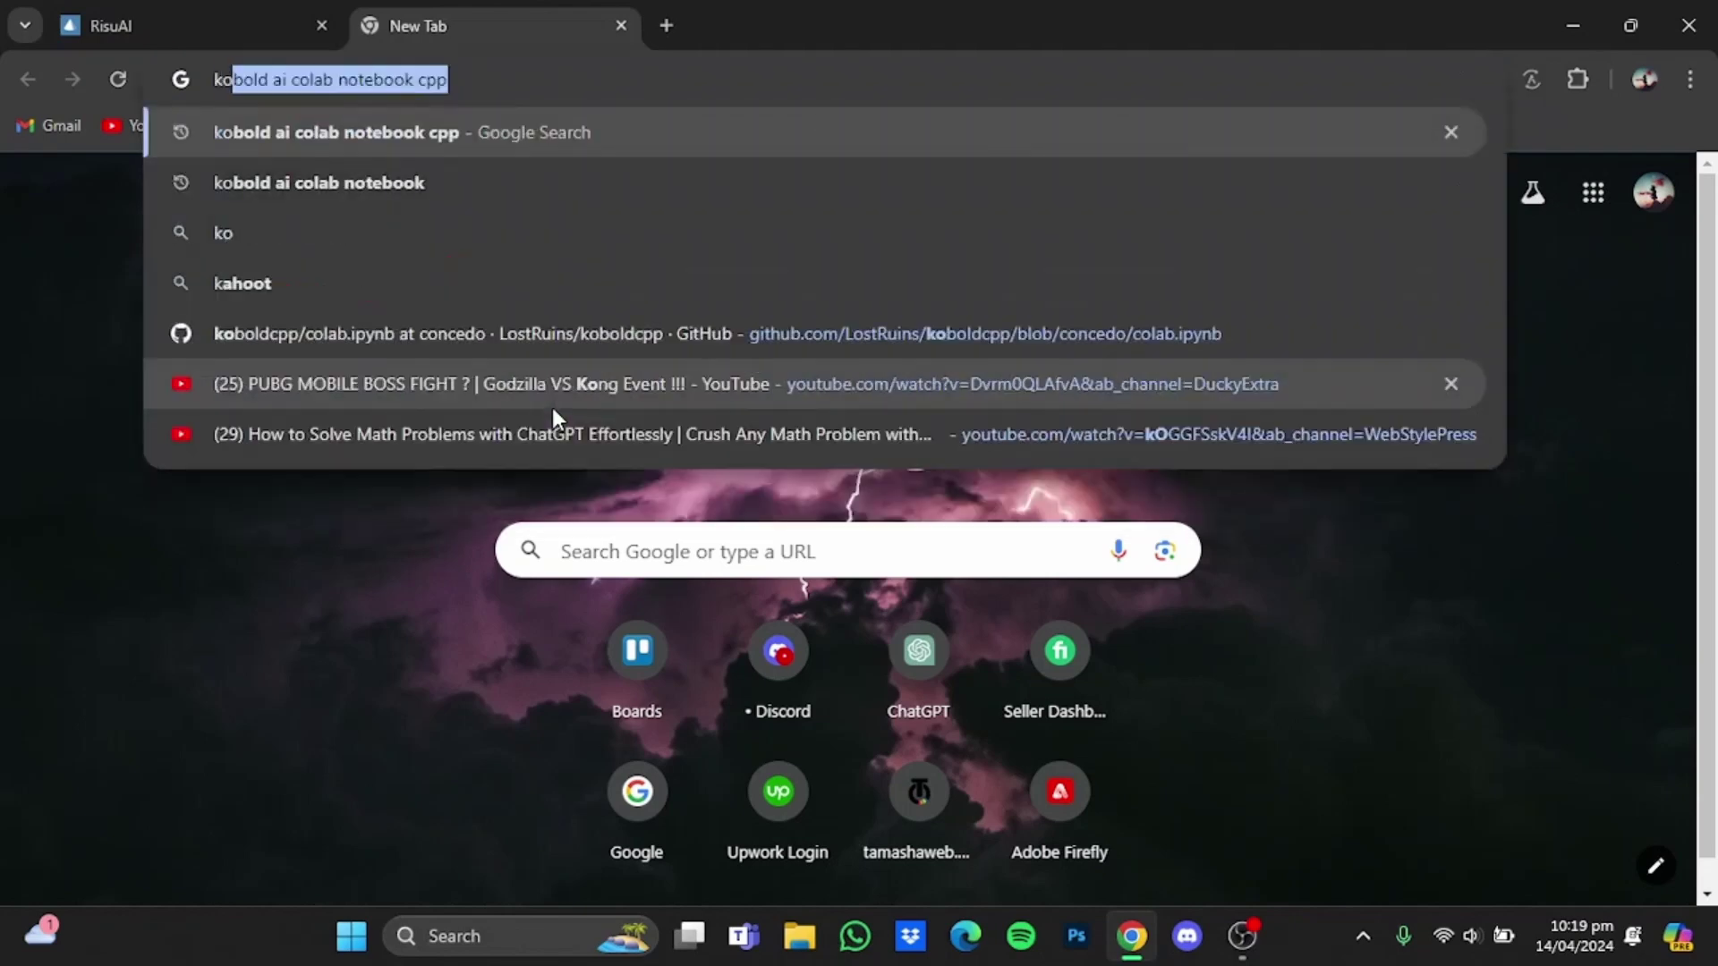
{"action": "type", "text": " ai "}
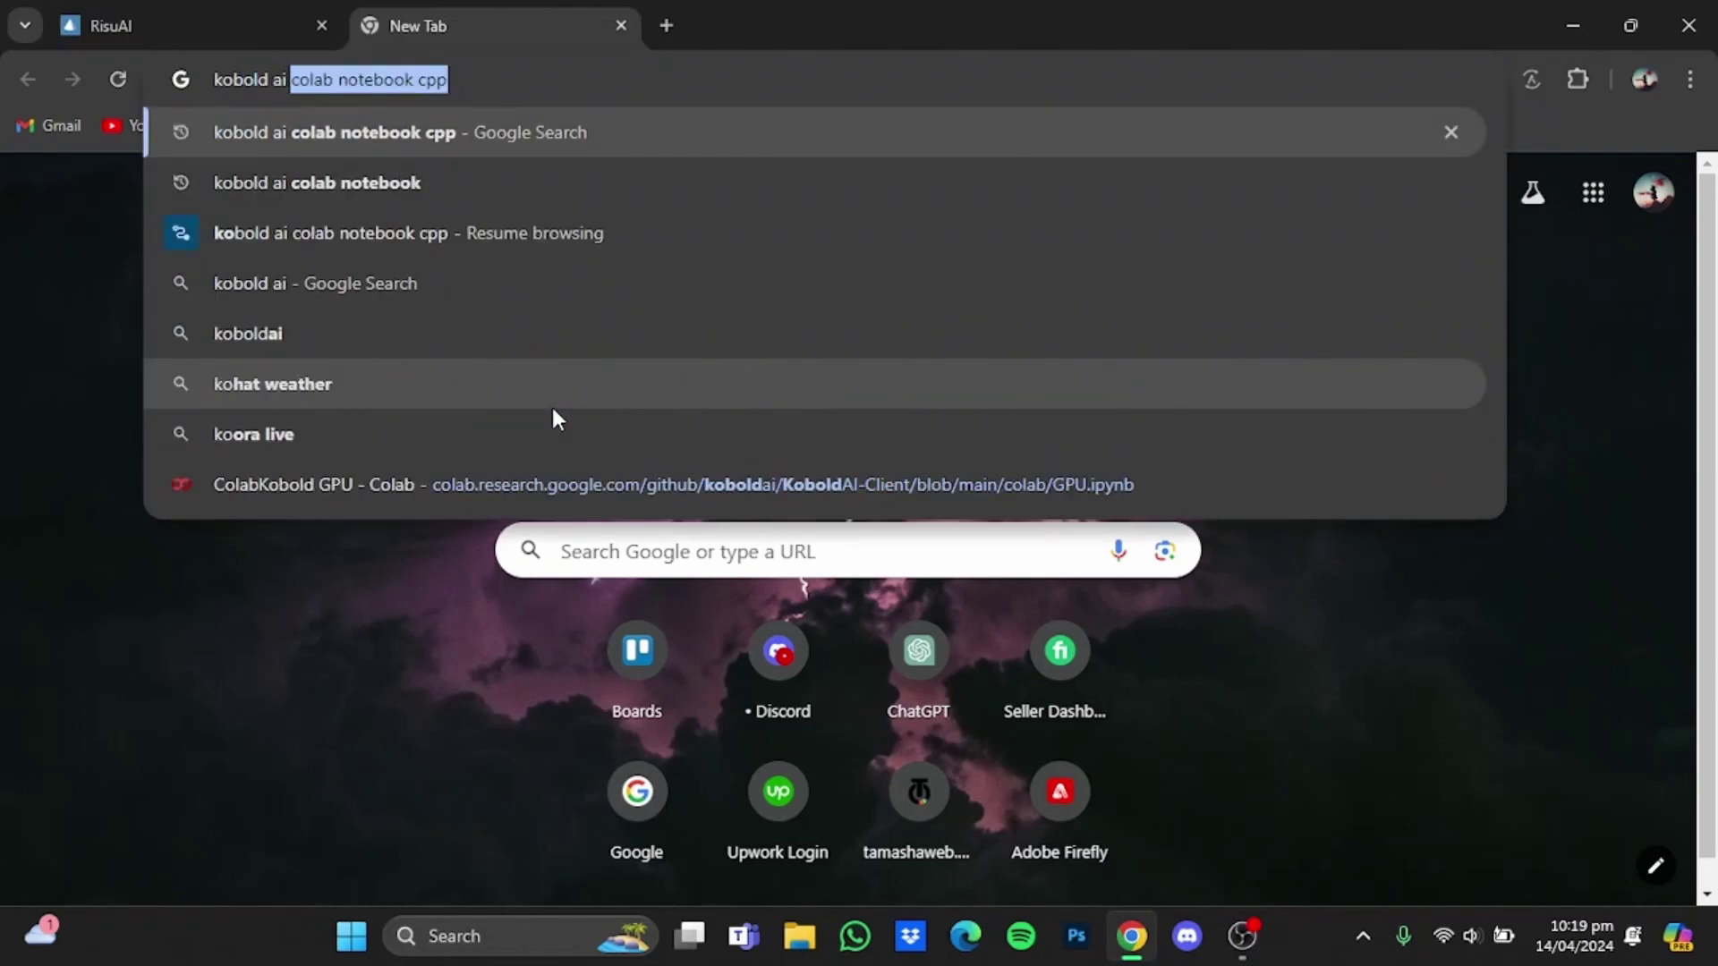
{"action": "type", "text": "colab "}
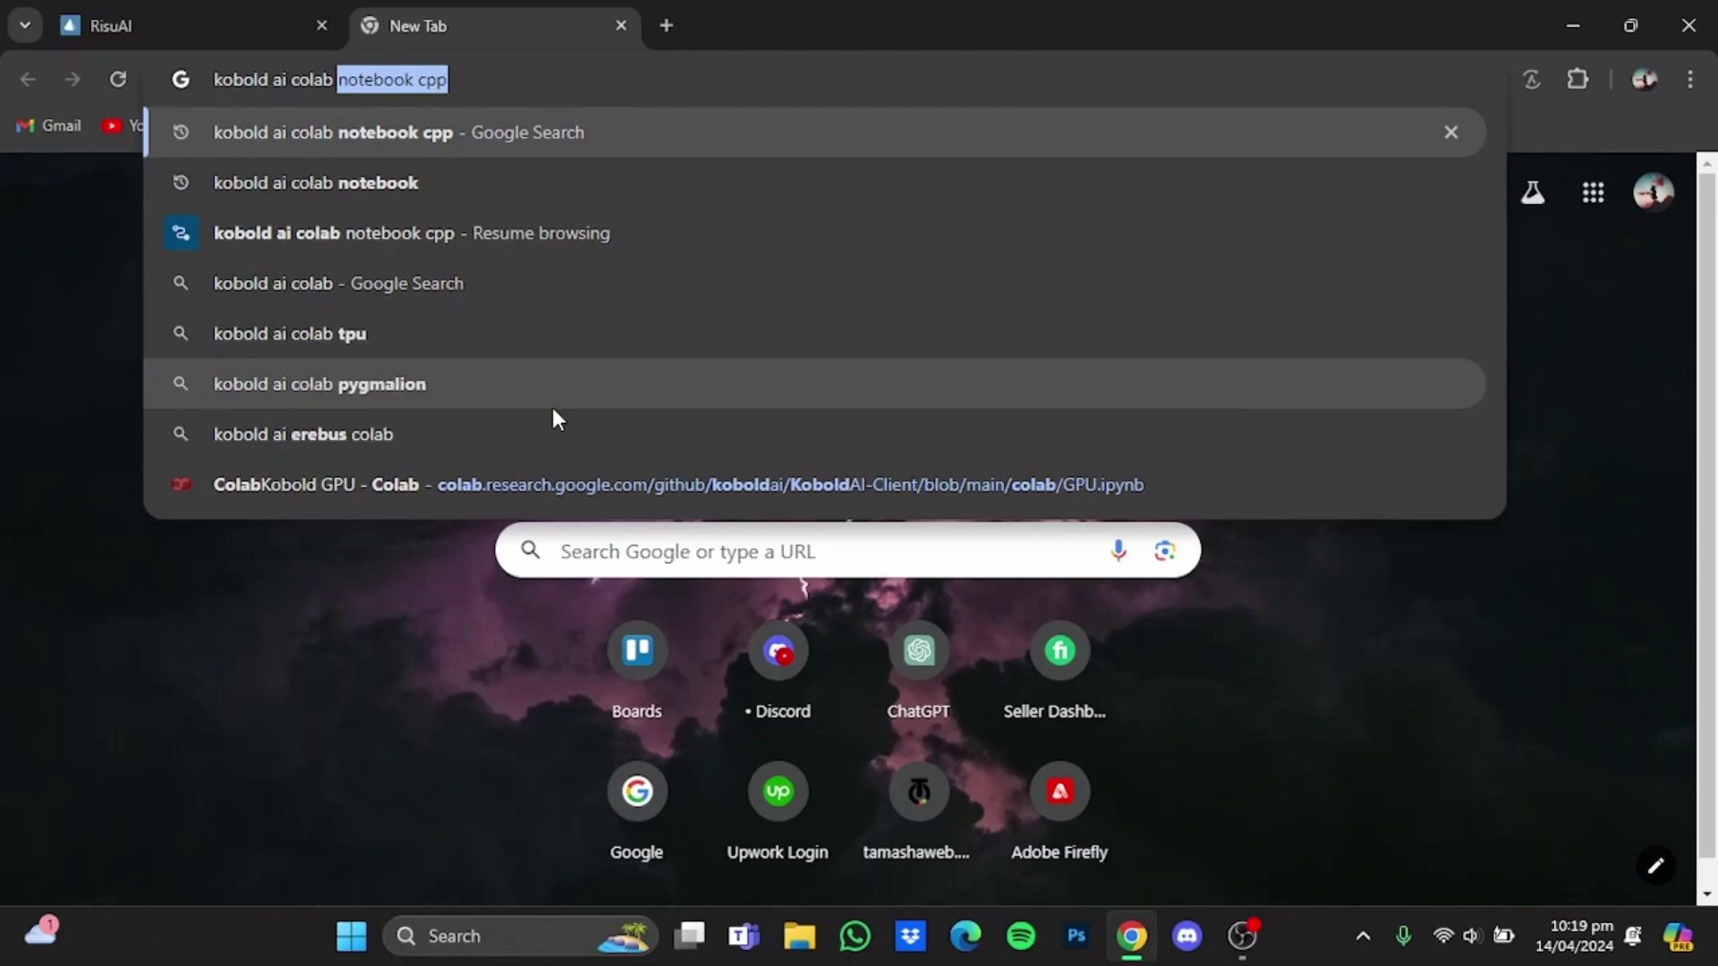
{"action": "type", "text": "noteb"}
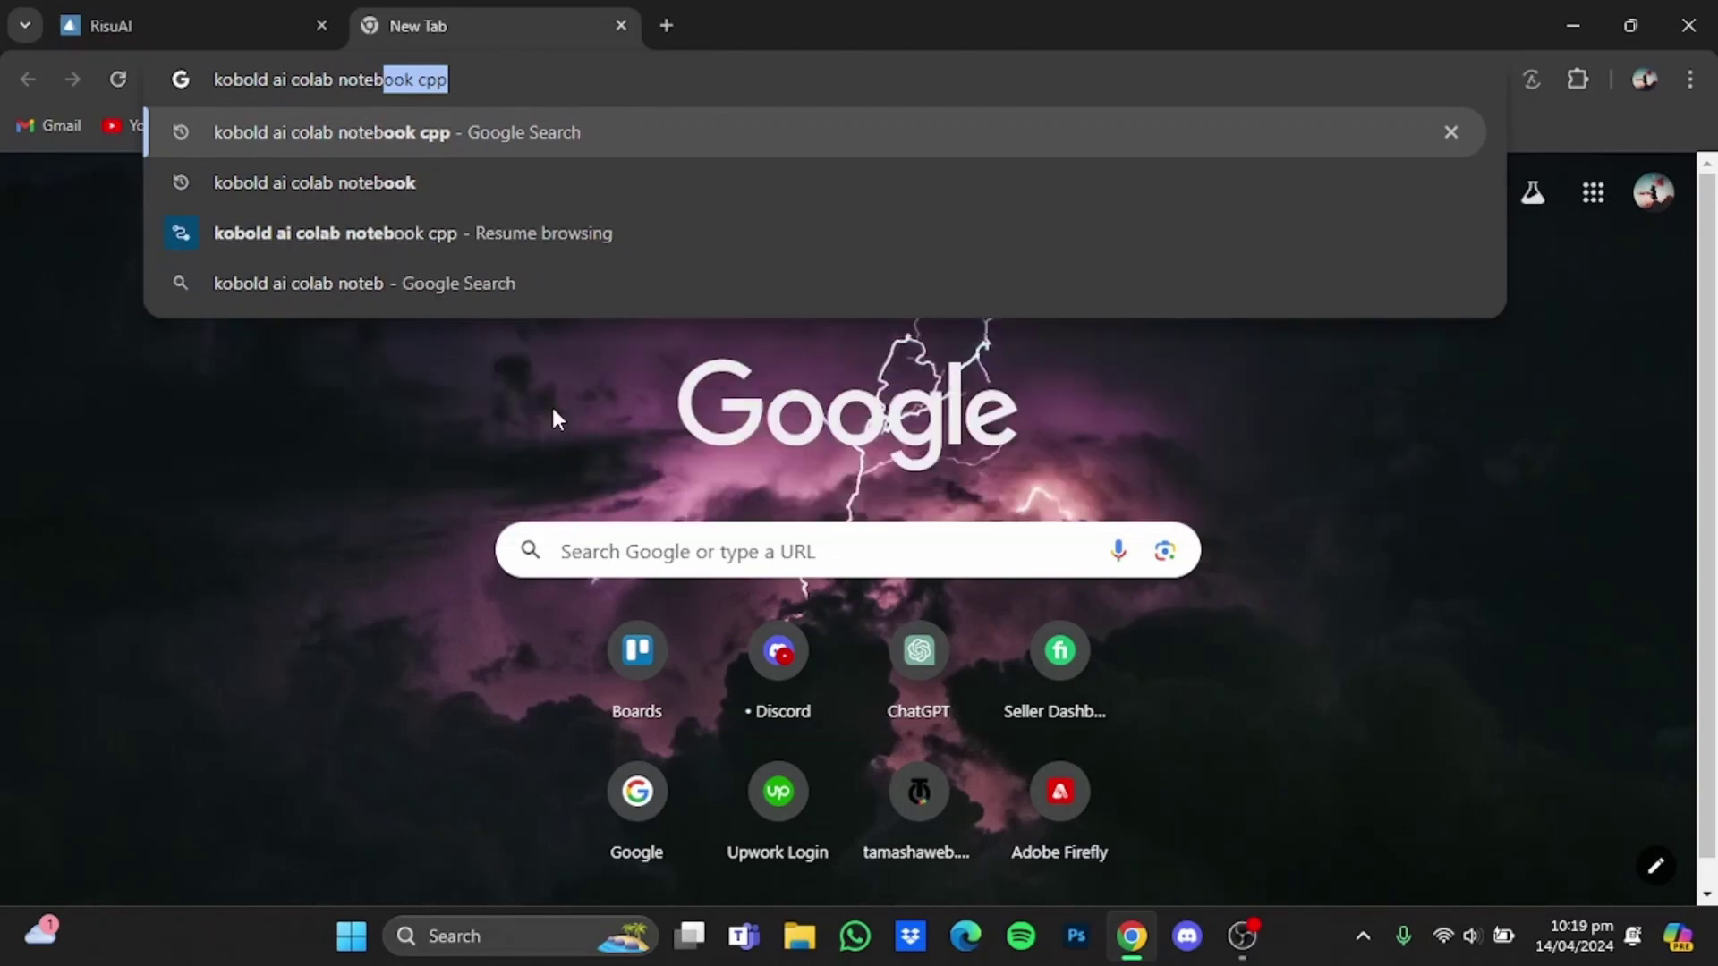
{"action": "type", "text": "ook cpp"}
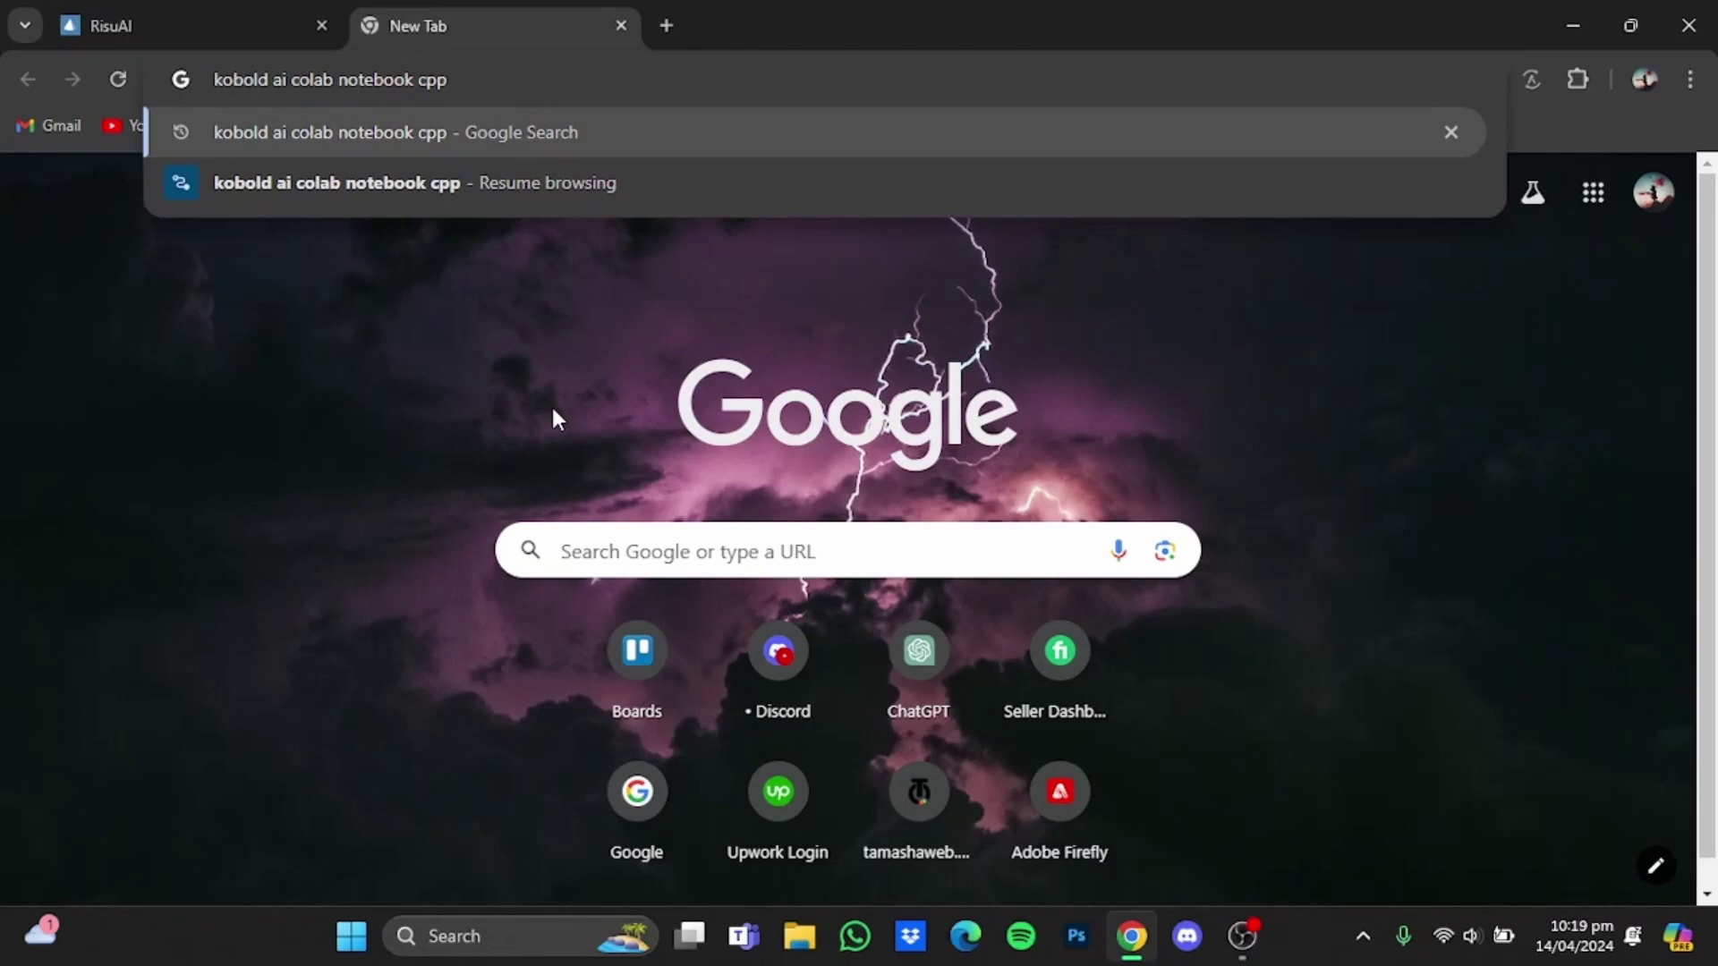
{"action": "key", "text": "Return"}
{"action": "left_click_drag", "start_coordinate": [552, 421], "coordinate": [351, 490]}
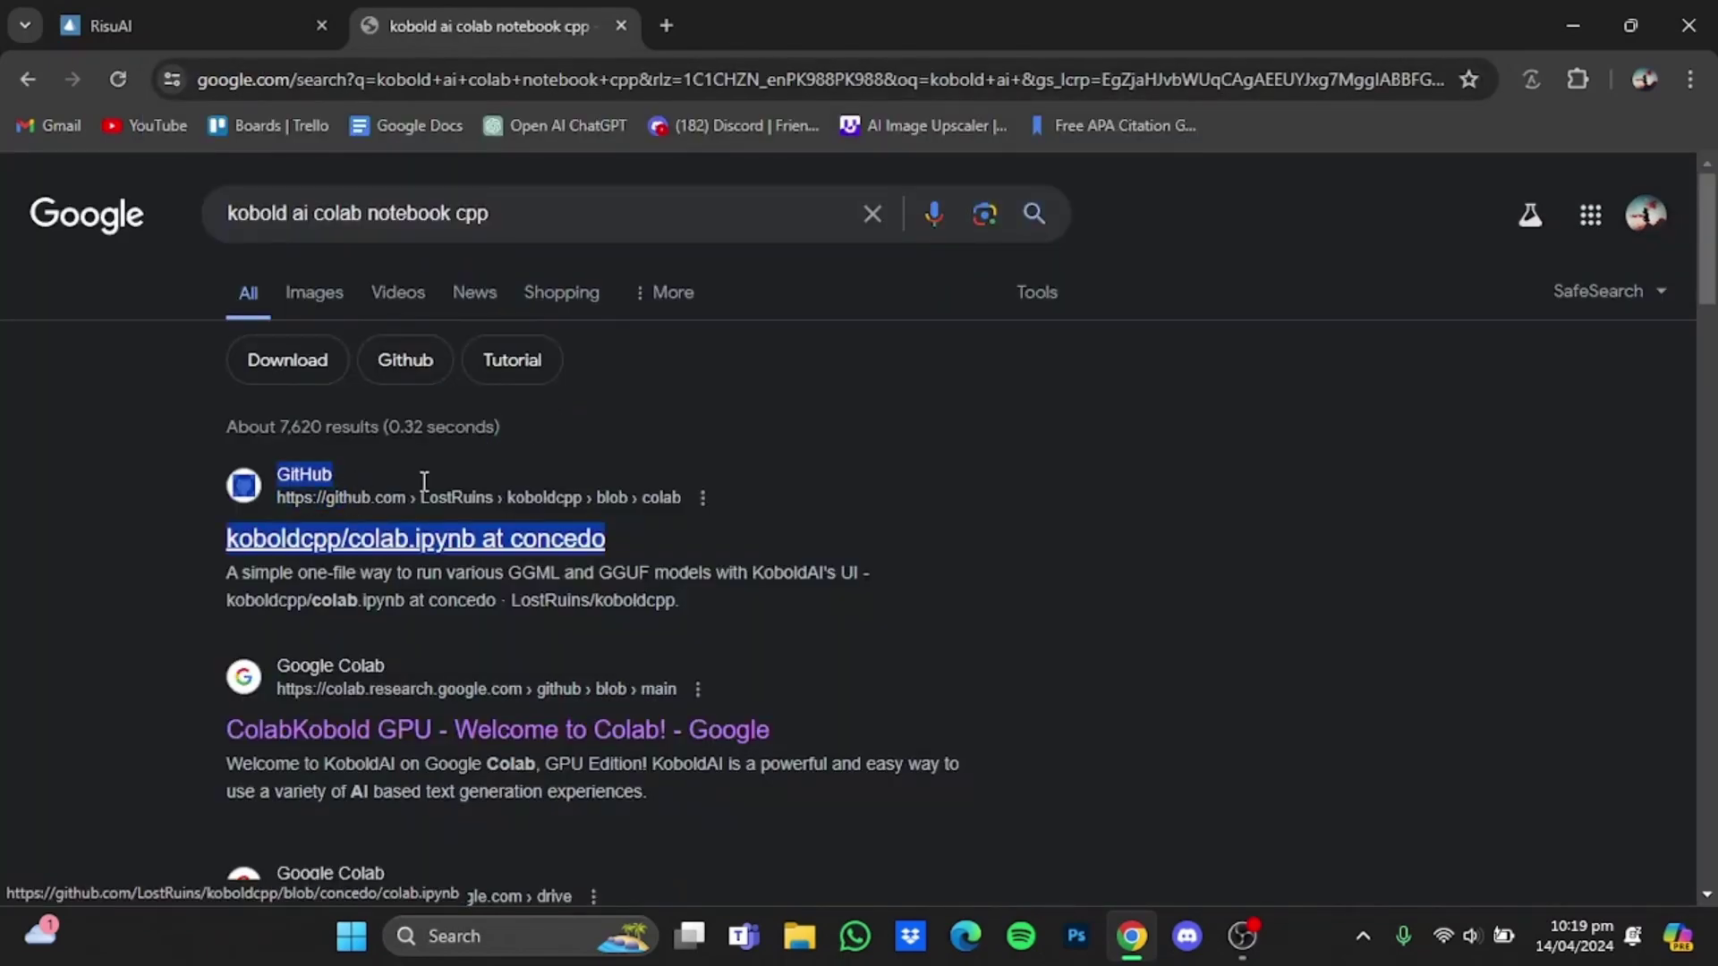
{"action": "left_click", "coordinate": [760, 447]}
{"action": "left_click_drag", "start_coordinate": [227, 538], "coordinate": [824, 510]}
Open the koboldcpp colab.ipynb GitHub result and launch it in Google Colab
{"action": "left_click", "coordinate": [531, 541]}
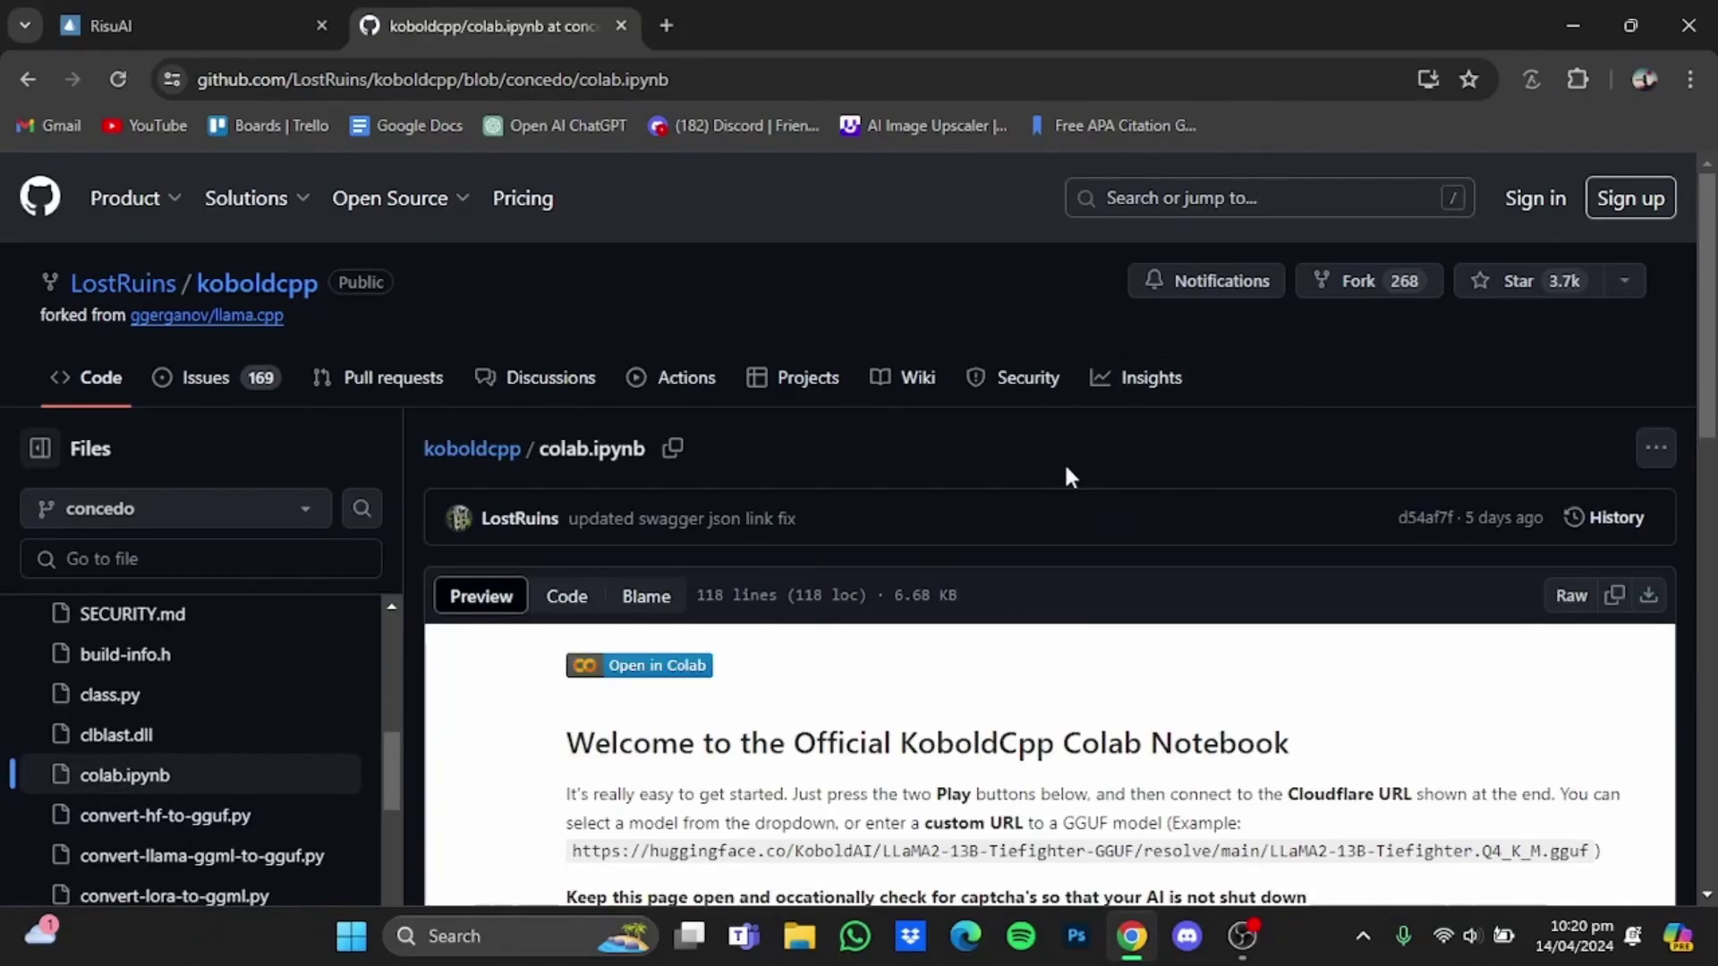
{"action": "left_click", "coordinate": [682, 673]}
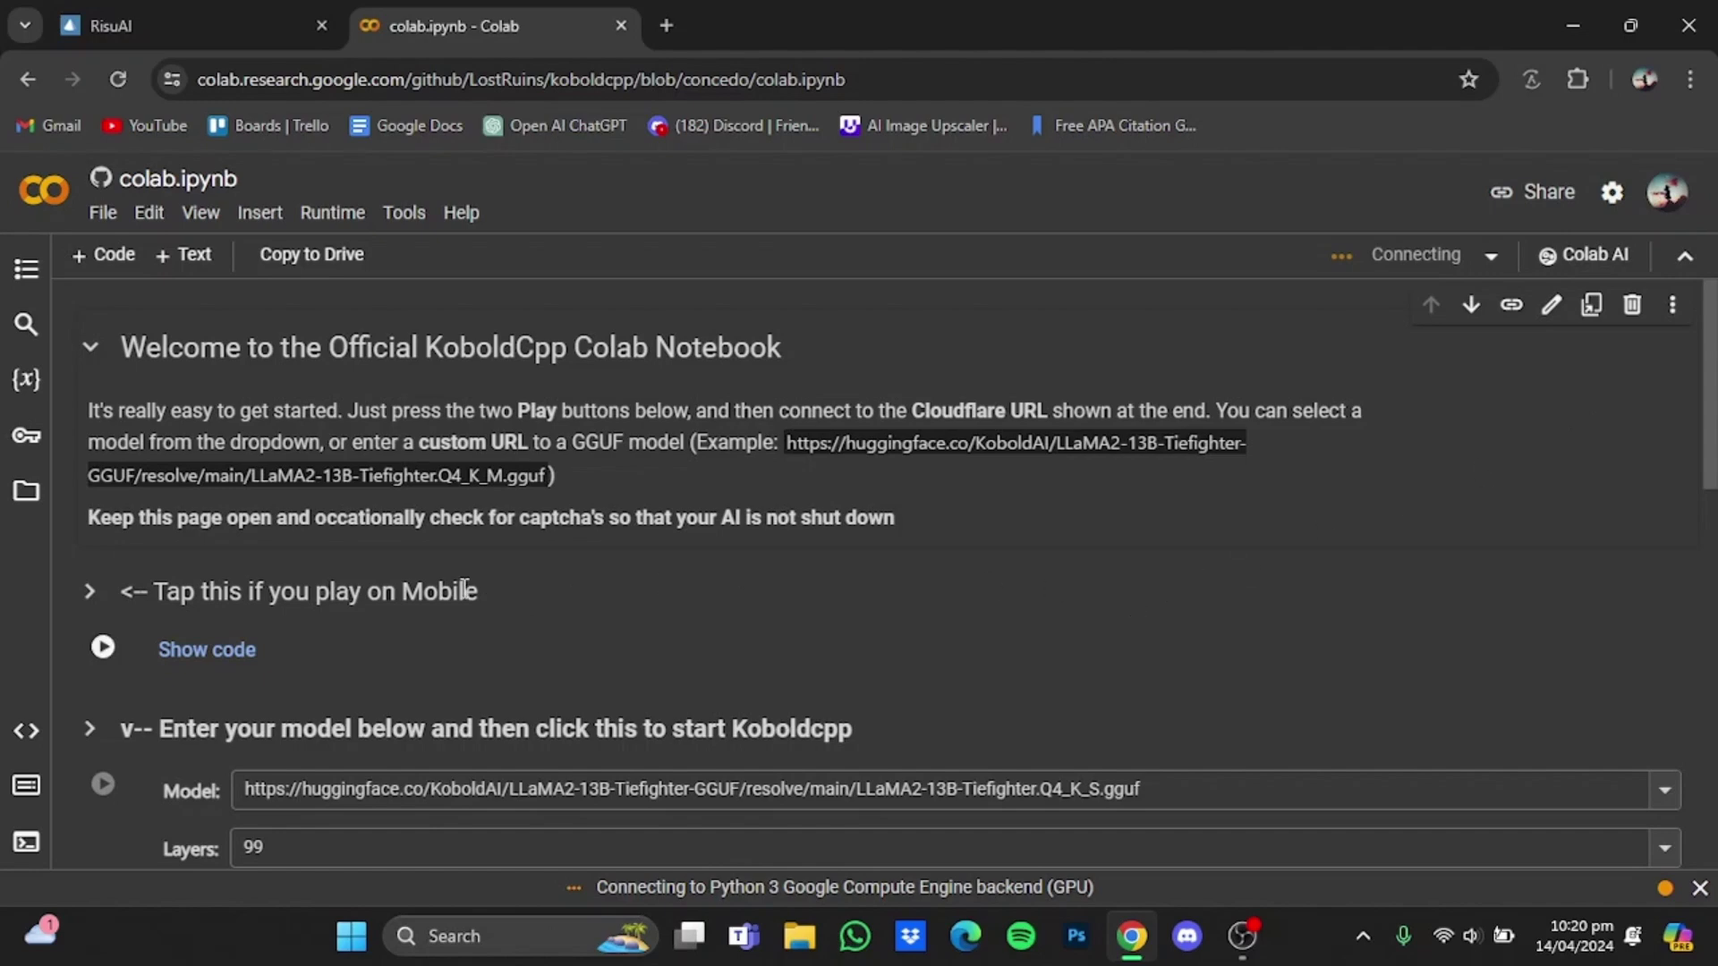
Pick the Xwin-LM 13B model URL from the notebook's preset model list
{"action": "left_click", "coordinate": [103, 784]}
{"action": "left_click", "coordinate": [104, 651]}
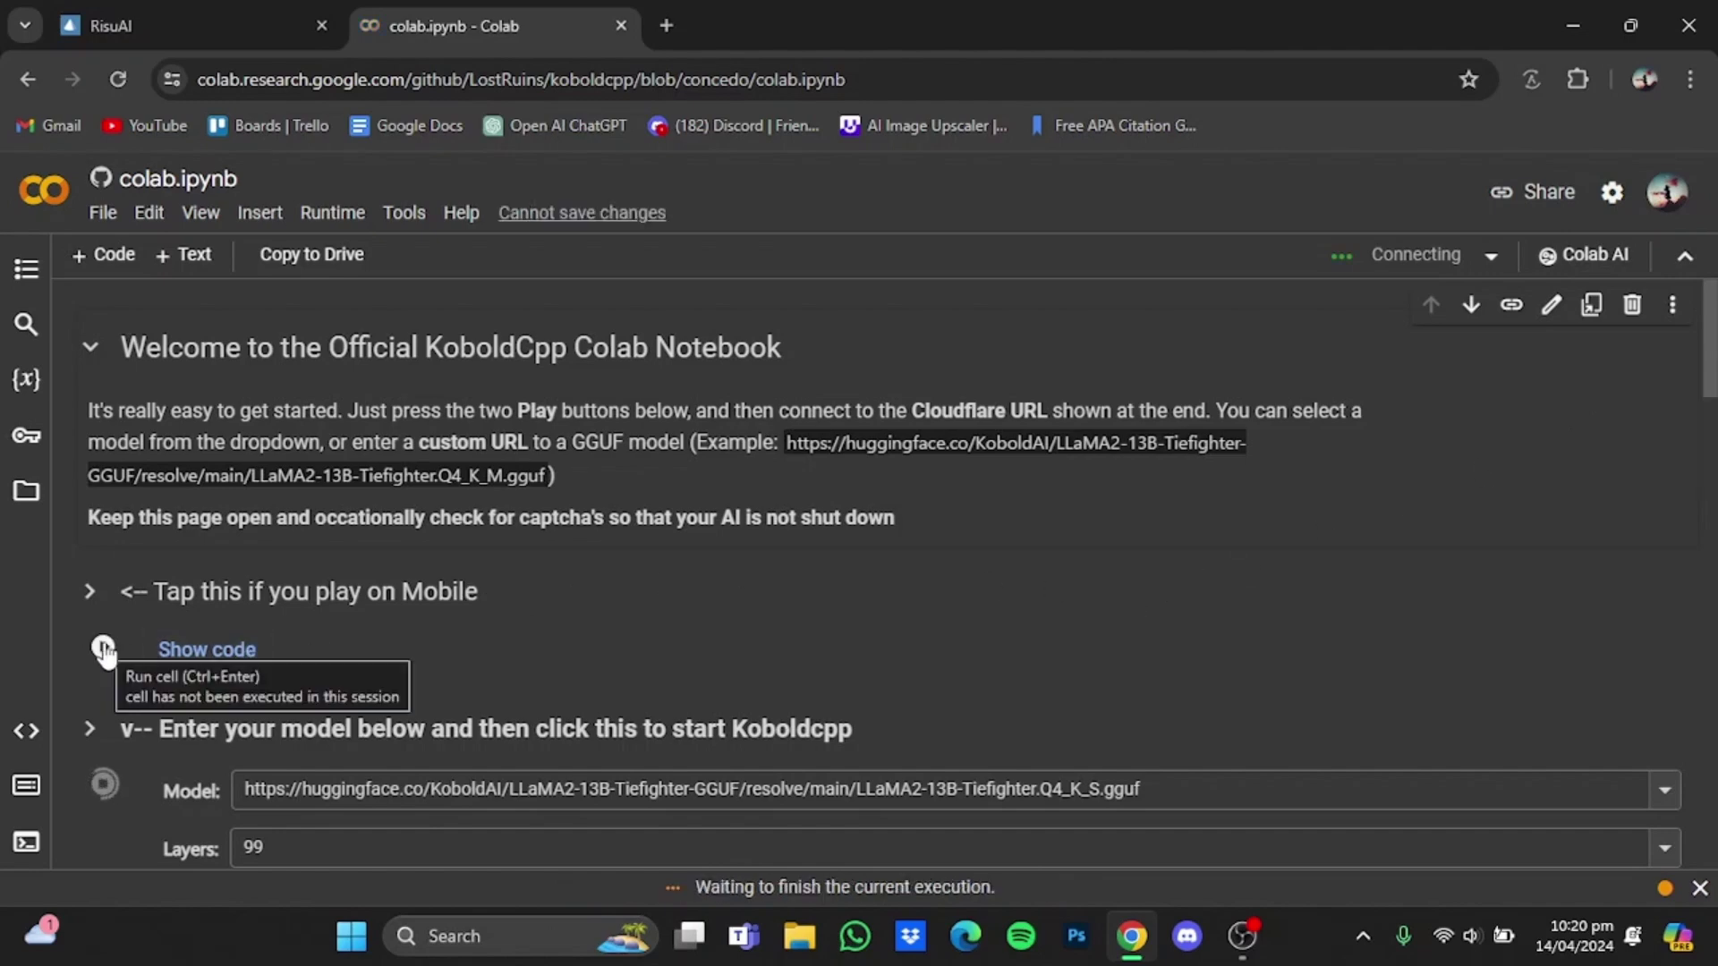
{"action": "scroll", "coordinate": [1259, 646], "scroll_direction": "down", "scroll_amount": 2}
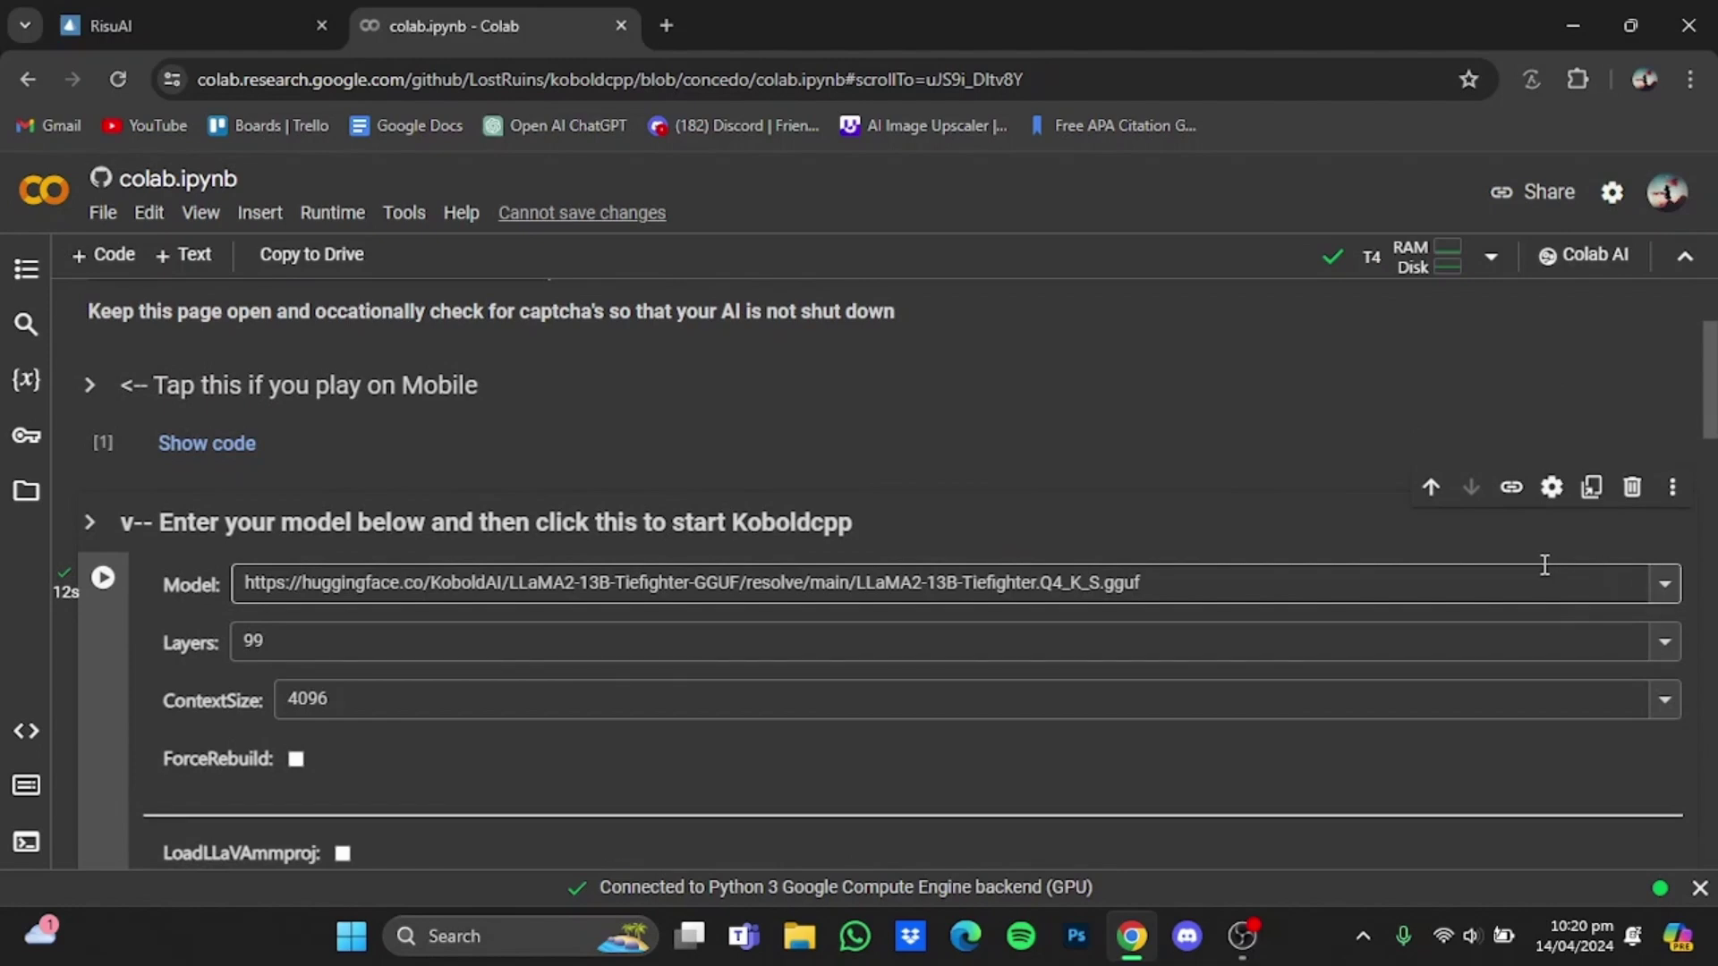
{"action": "left_click", "coordinate": [1664, 585]}
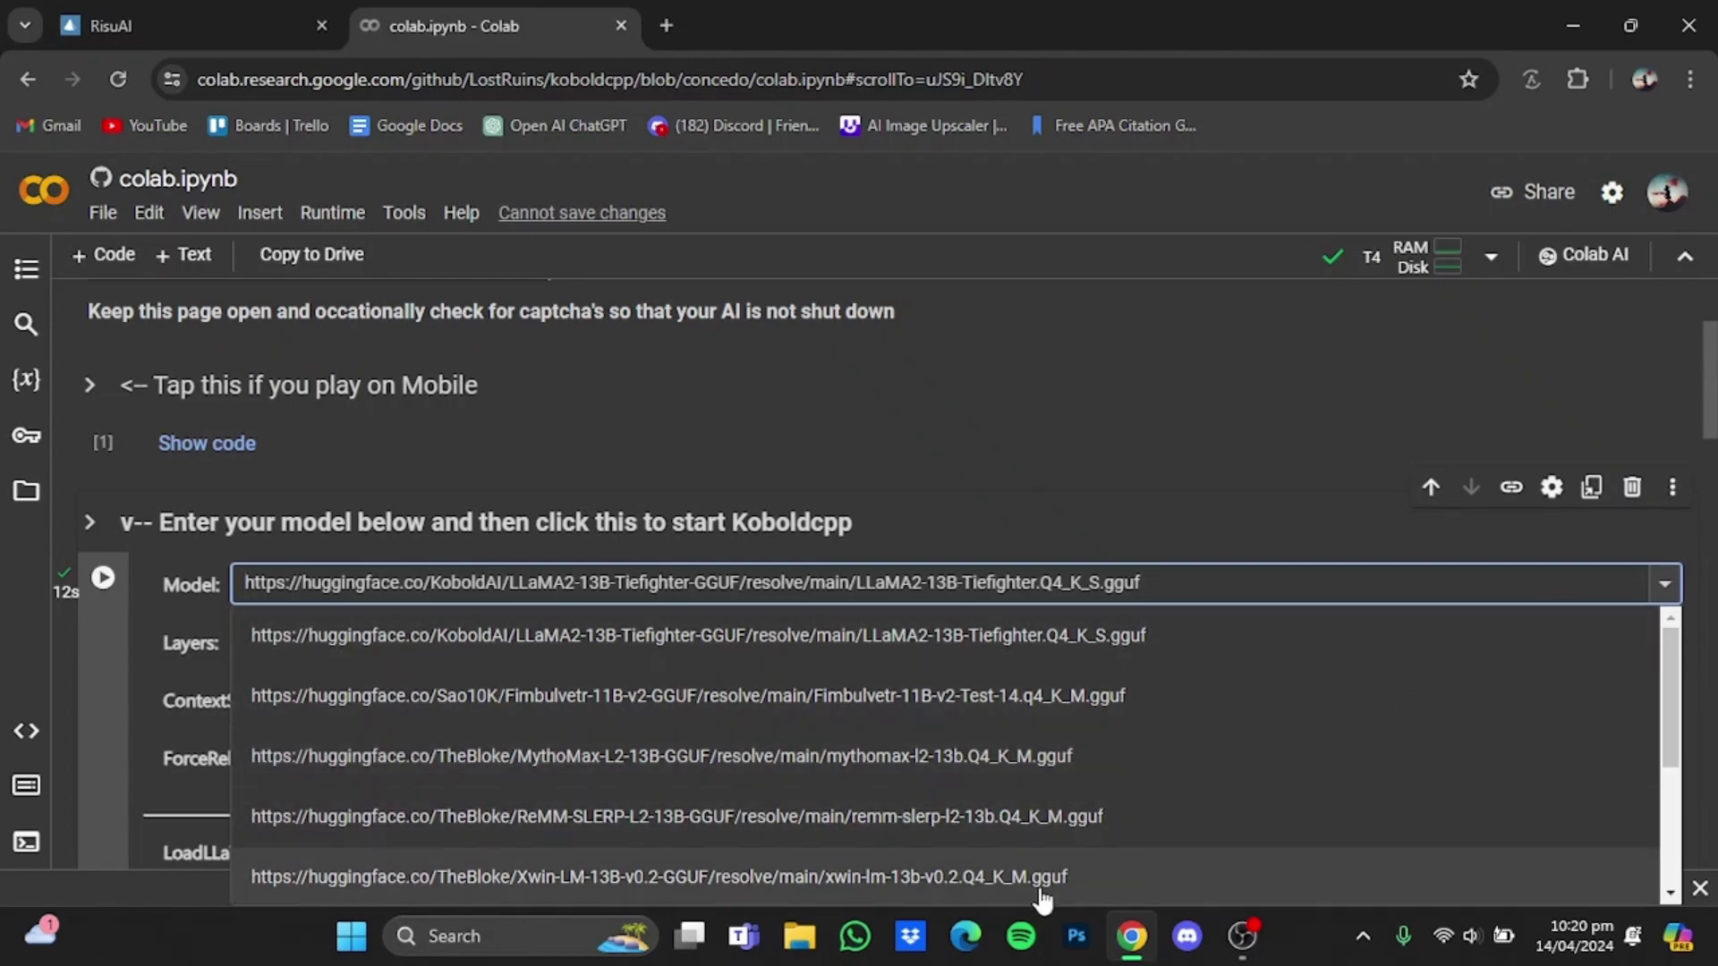
{"action": "left_click", "coordinate": [878, 867]}
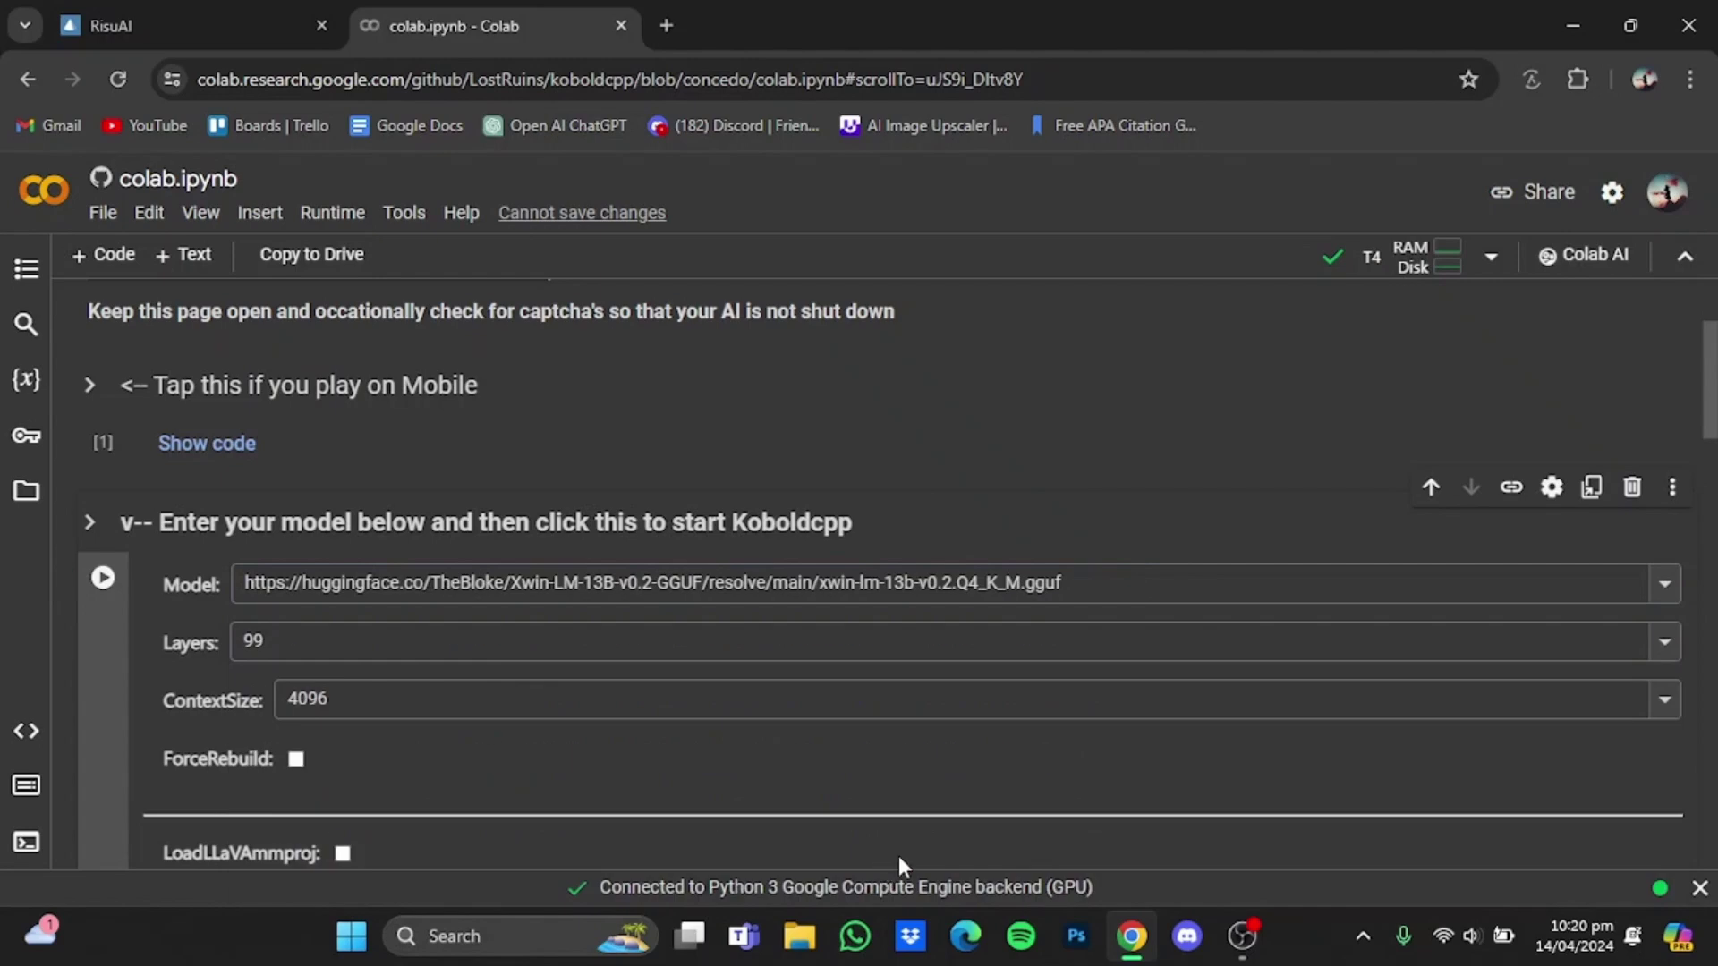
Run the KoboldCpp cell anyway and select the trycloudflare tunnel URL once ready
{"action": "left_click", "coordinate": [102, 577]}
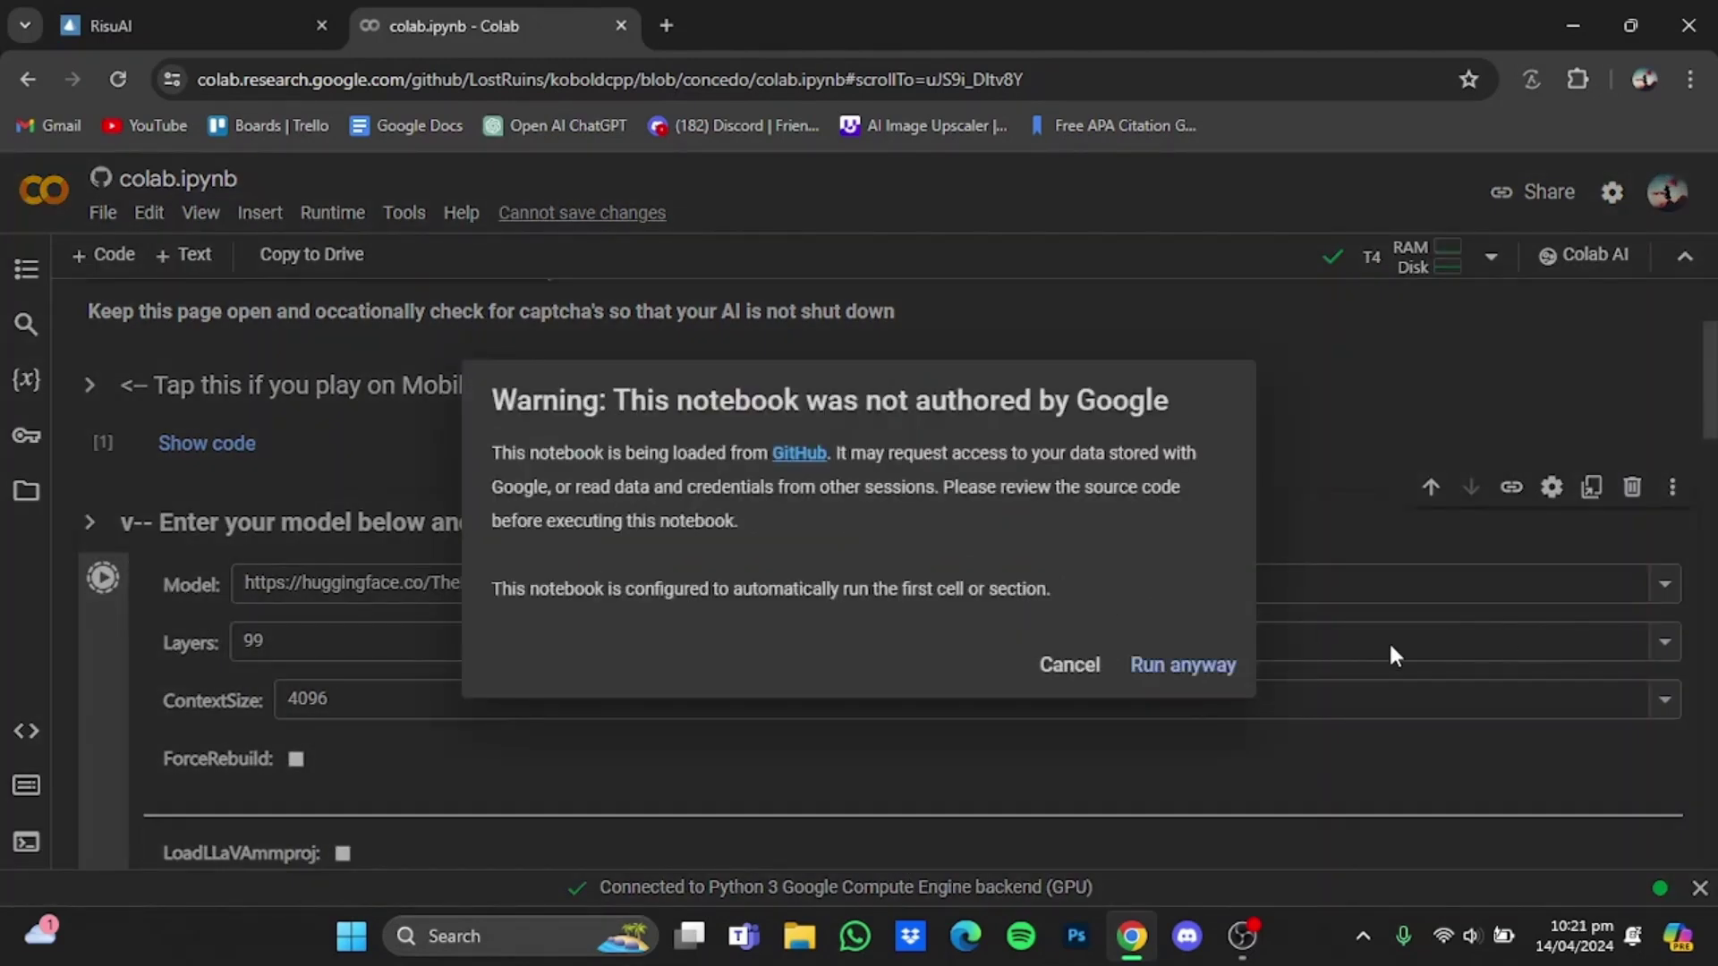
{"action": "left_click", "coordinate": [1226, 673]}
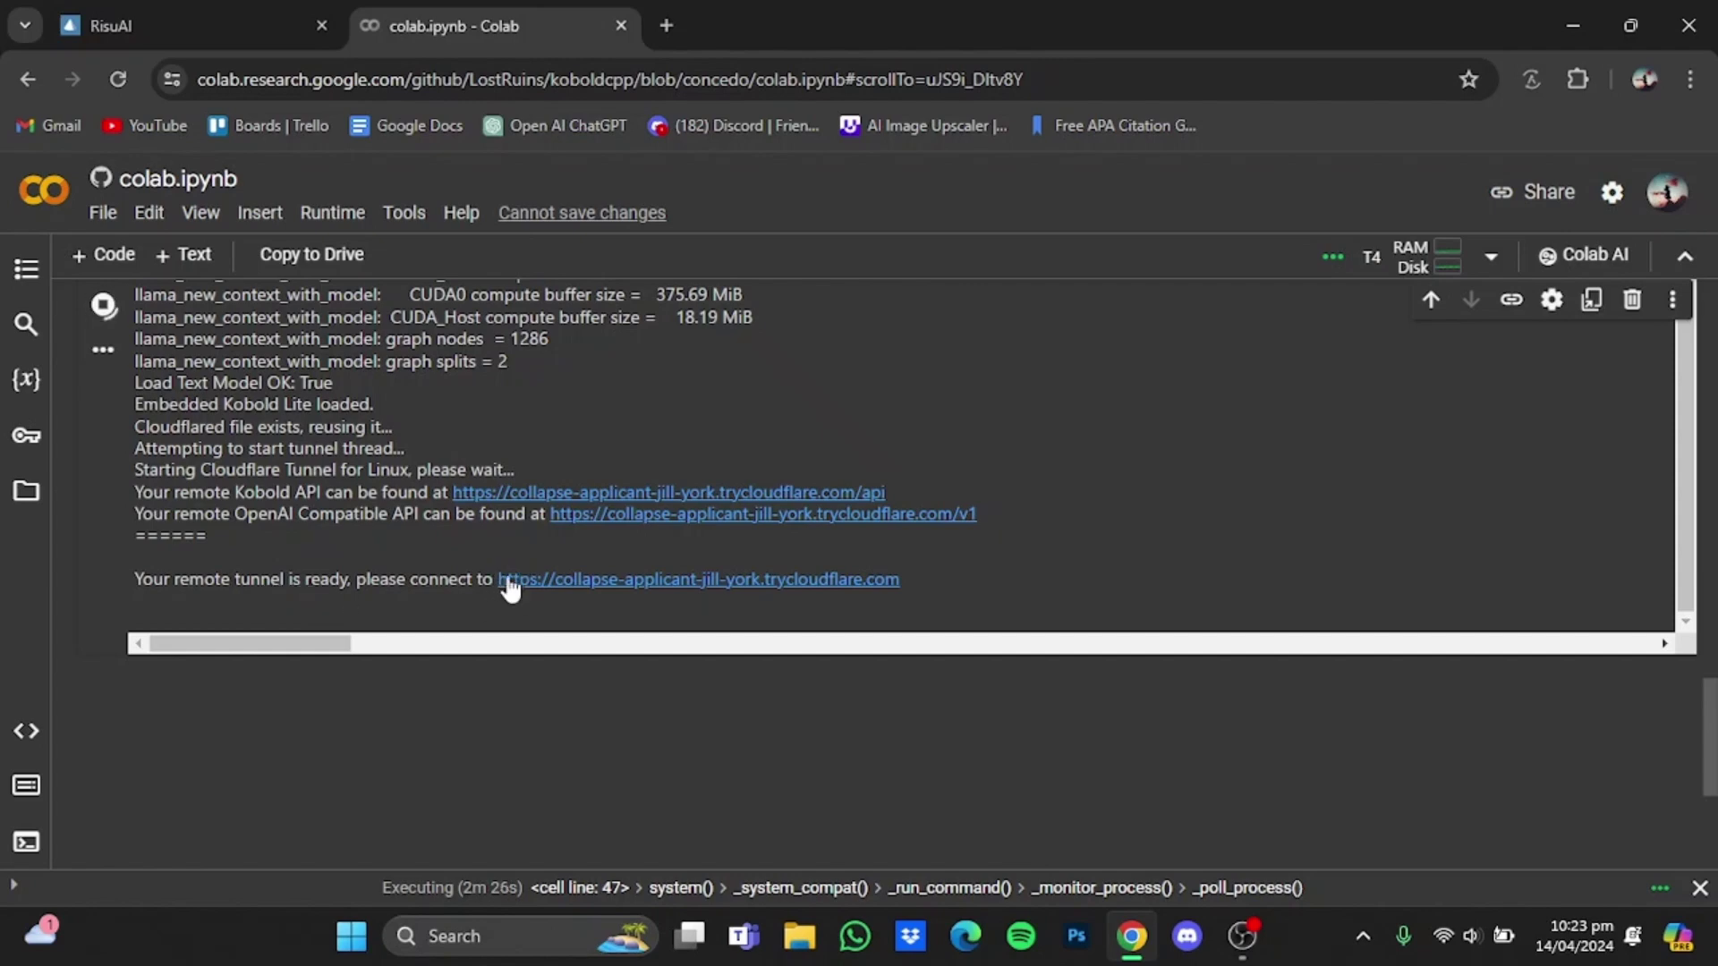
{"action": "left_click_drag", "start_coordinate": [927, 574], "coordinate": [496, 580]}
{"action": "key", "text": "ctrl+c"}
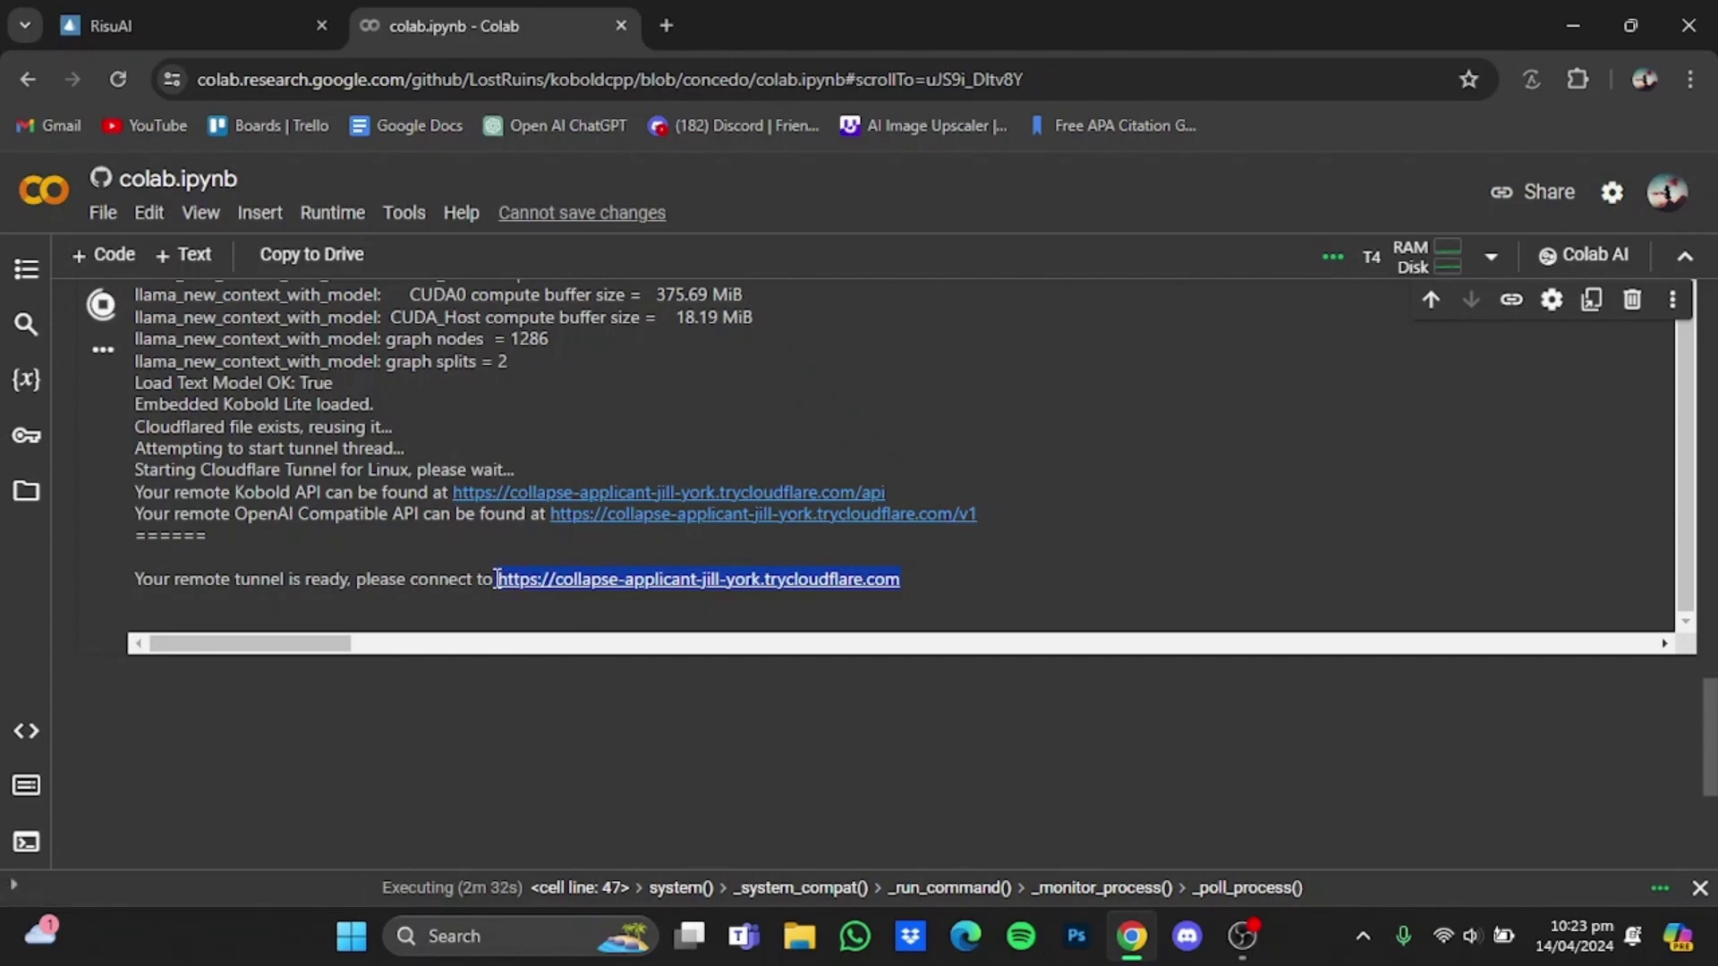
Paste the tunnel URL as Kobold URL and change Max Context Size from 4000 to 4096
{"action": "left_click", "coordinate": [188, 25]}
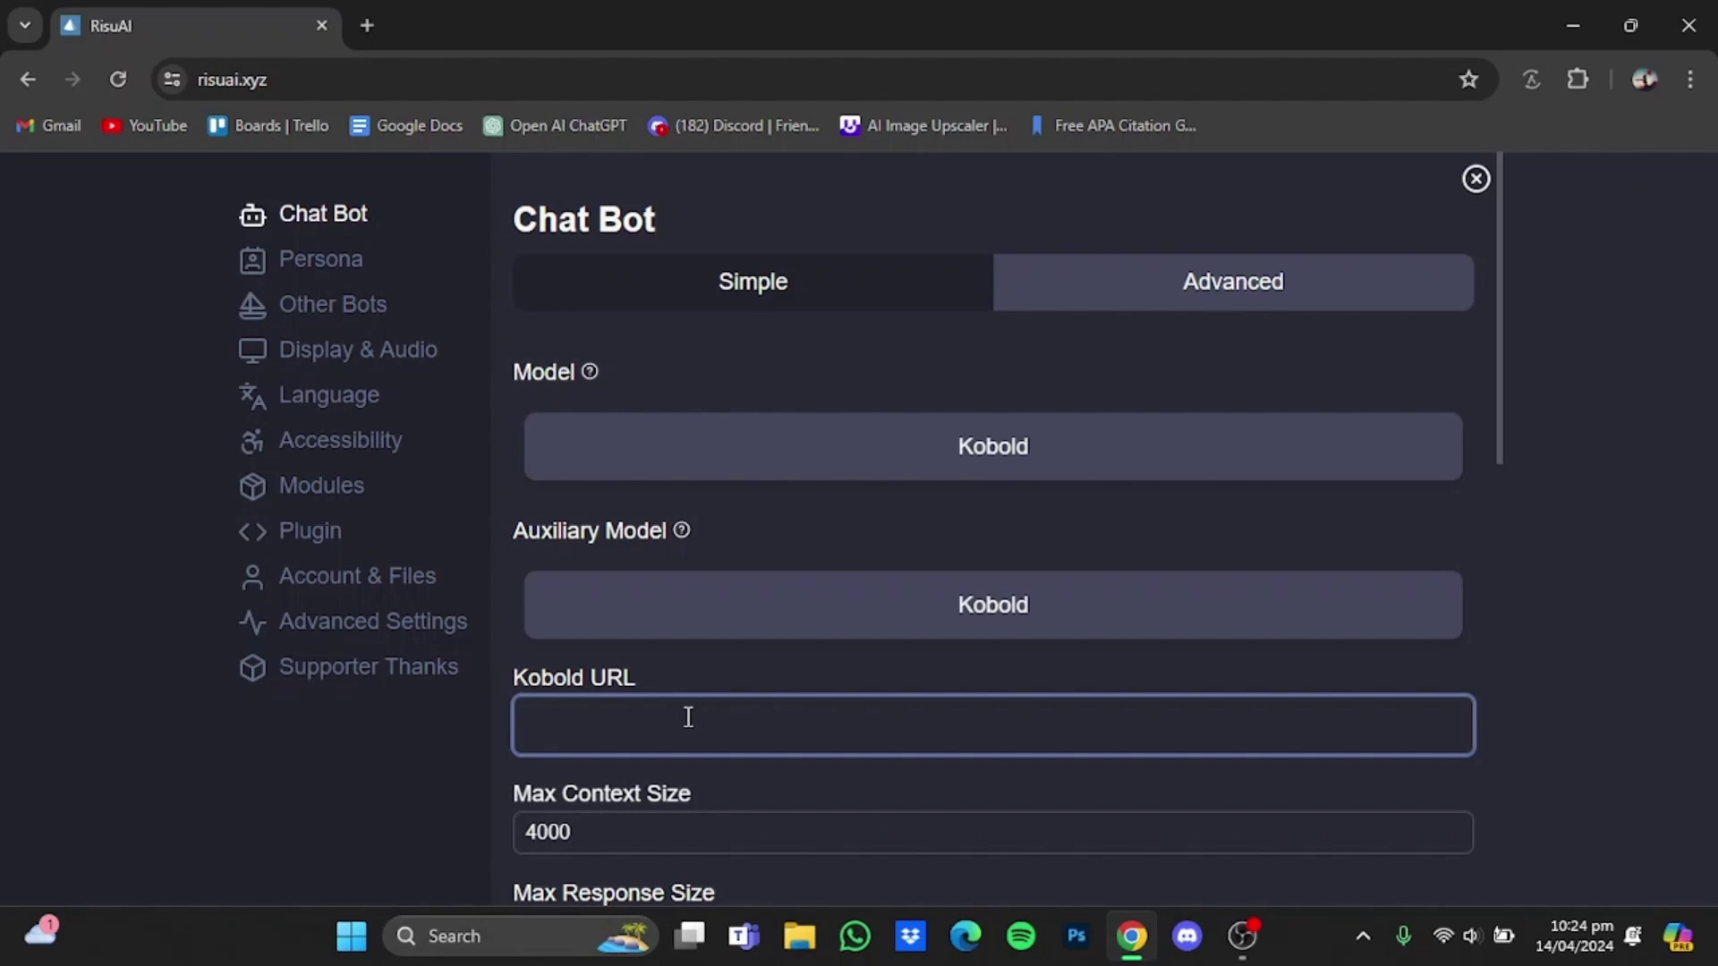
{"action": "key", "text": "ctrl+v"}
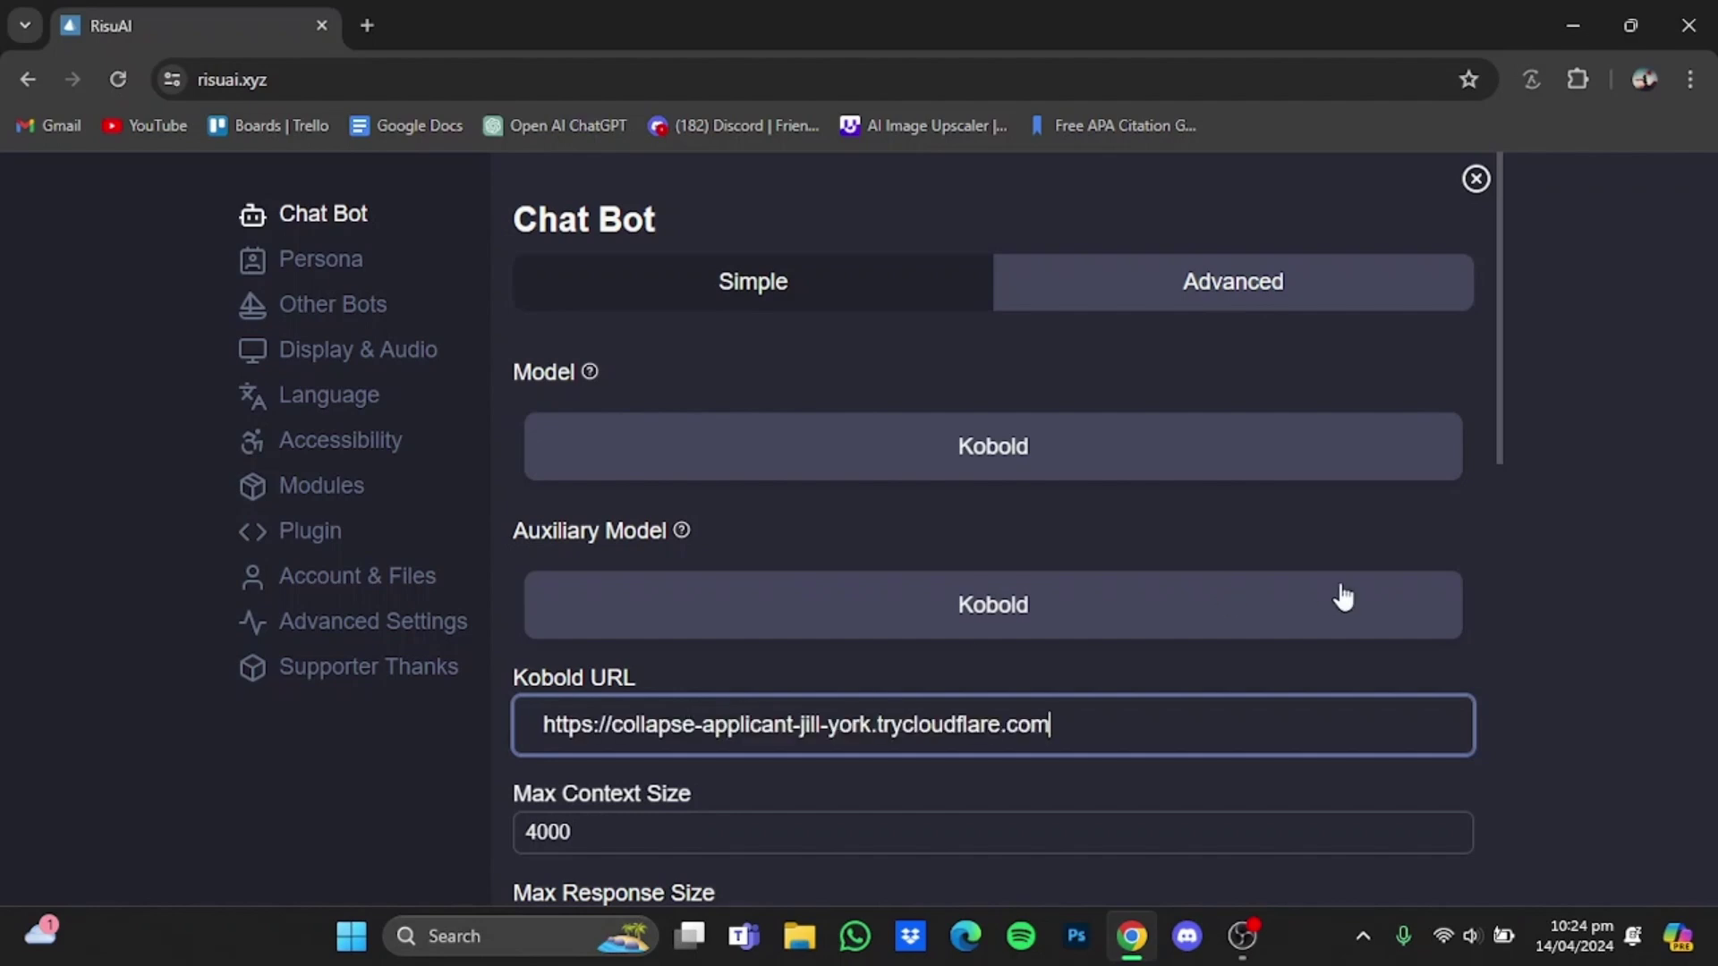
{"action": "scroll", "coordinate": [1342, 594], "scroll_direction": "down", "scroll_amount": 5}
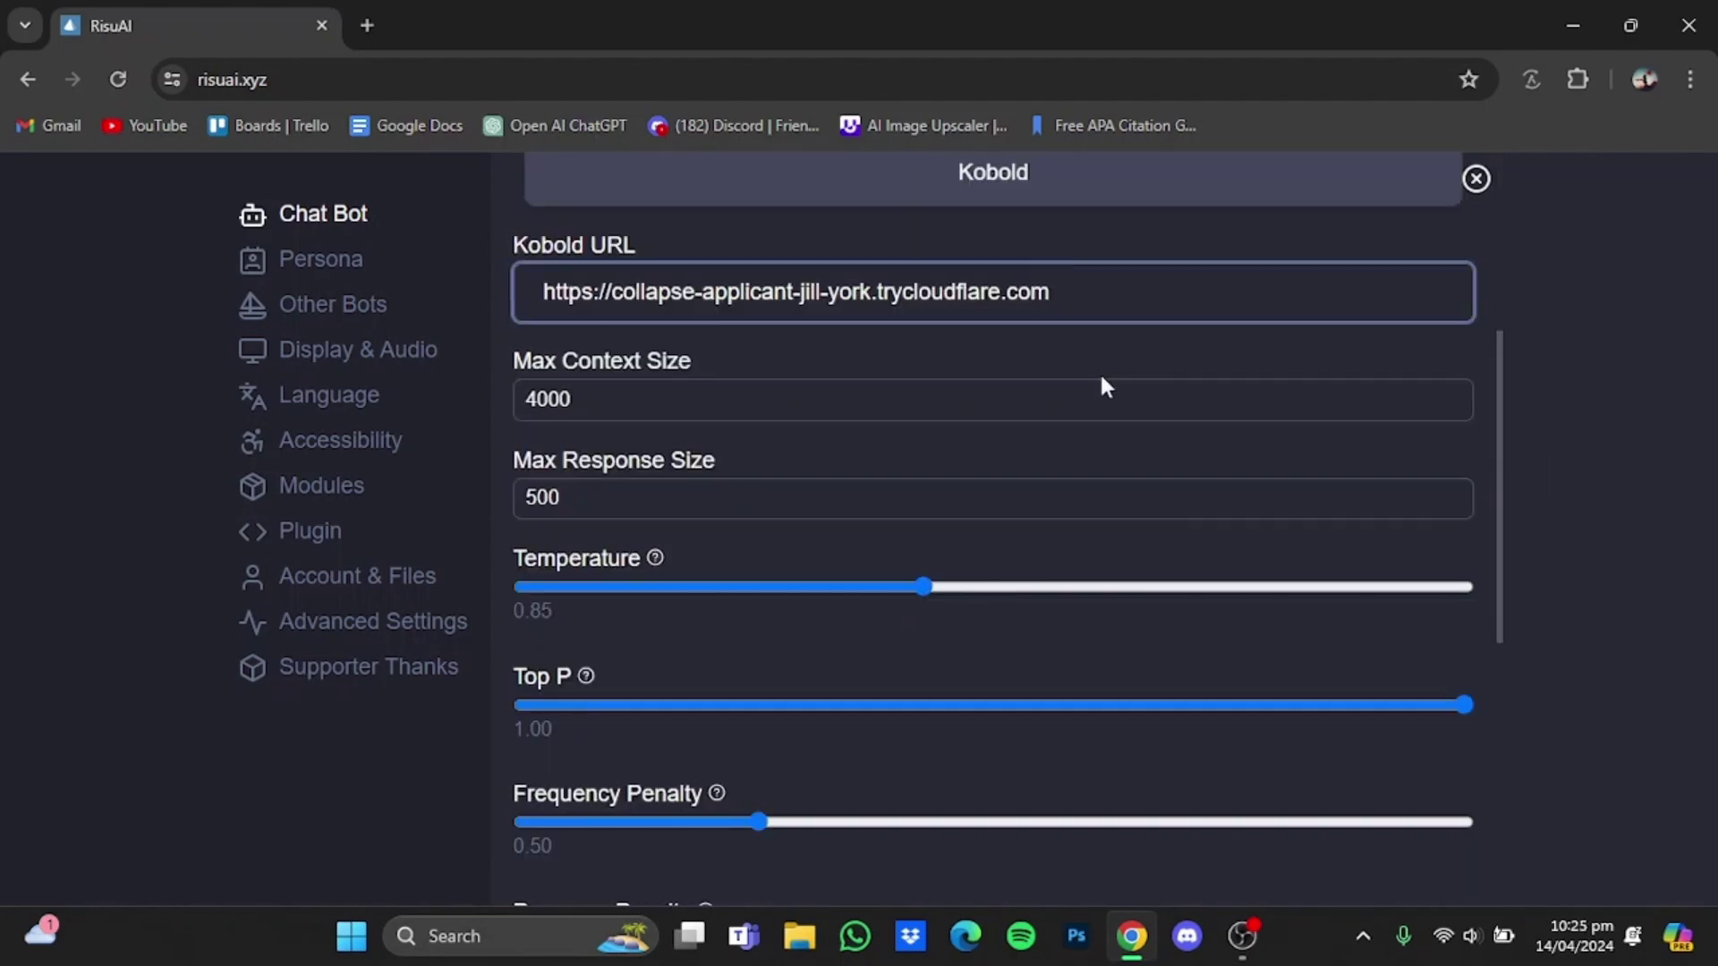
{"action": "left_click", "coordinate": [943, 394]}
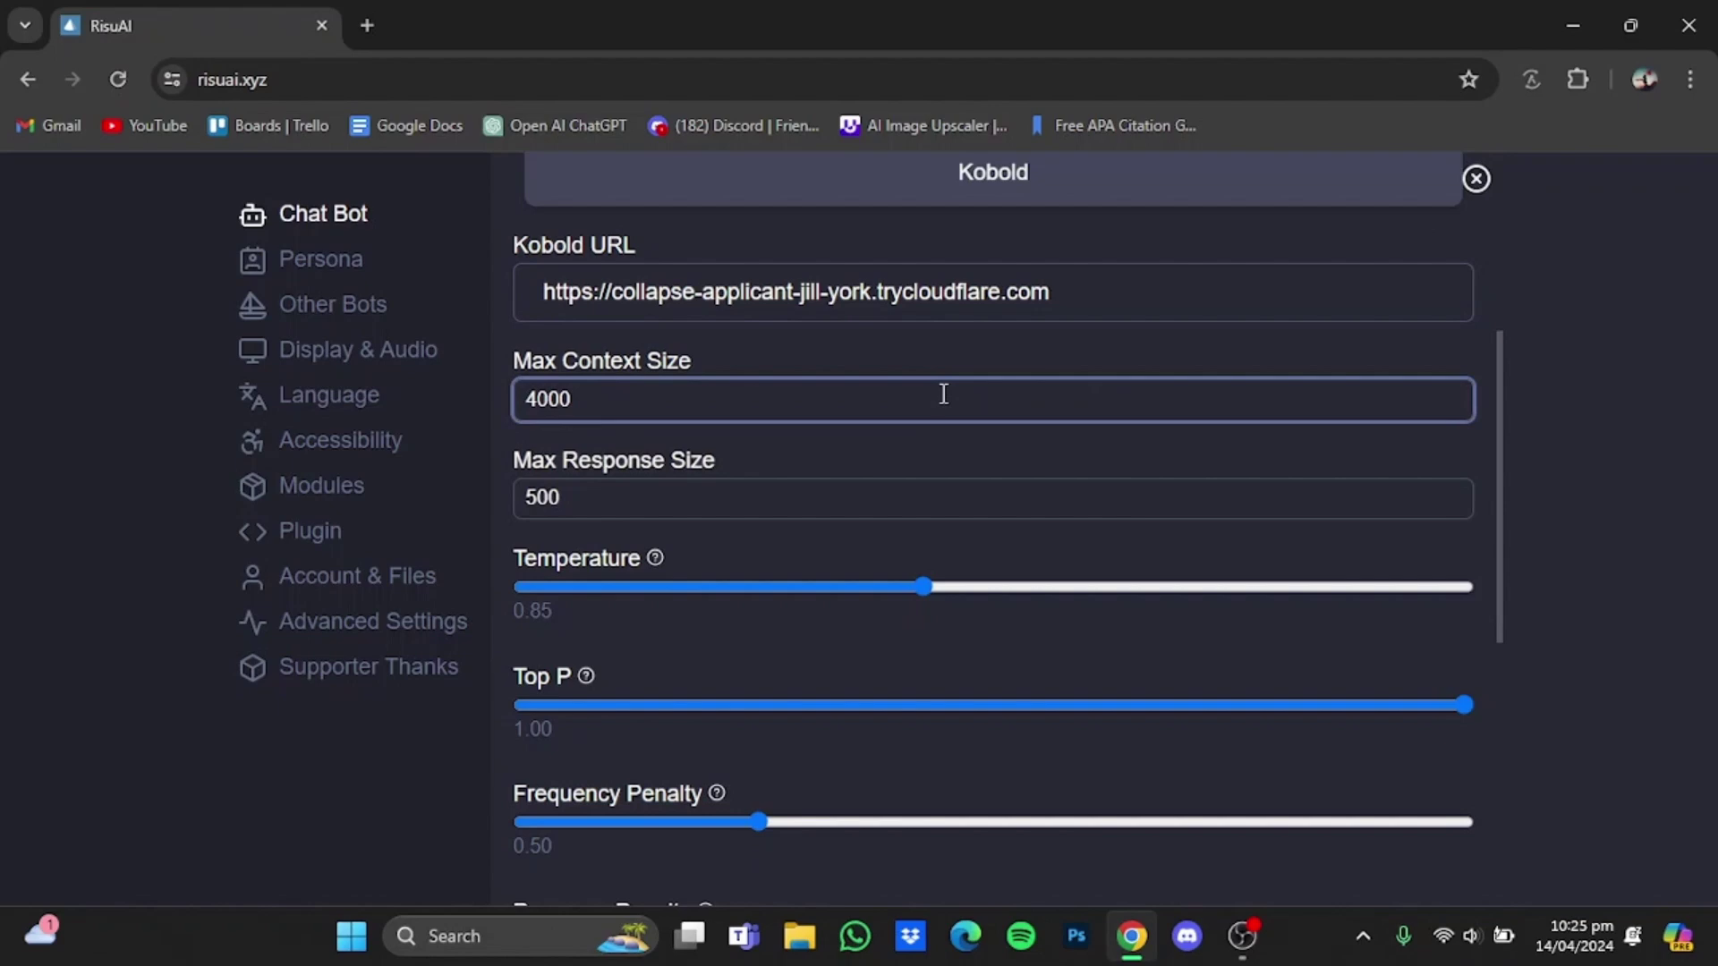
{"action": "key", "text": "BackSpace"}
{"action": "key", "text": "BackSpace"}
{"action": "type", "text": "96"}
Scroll through the Persona settings, then move to the Display & Audio page
{"action": "left_click", "coordinate": [388, 260]}
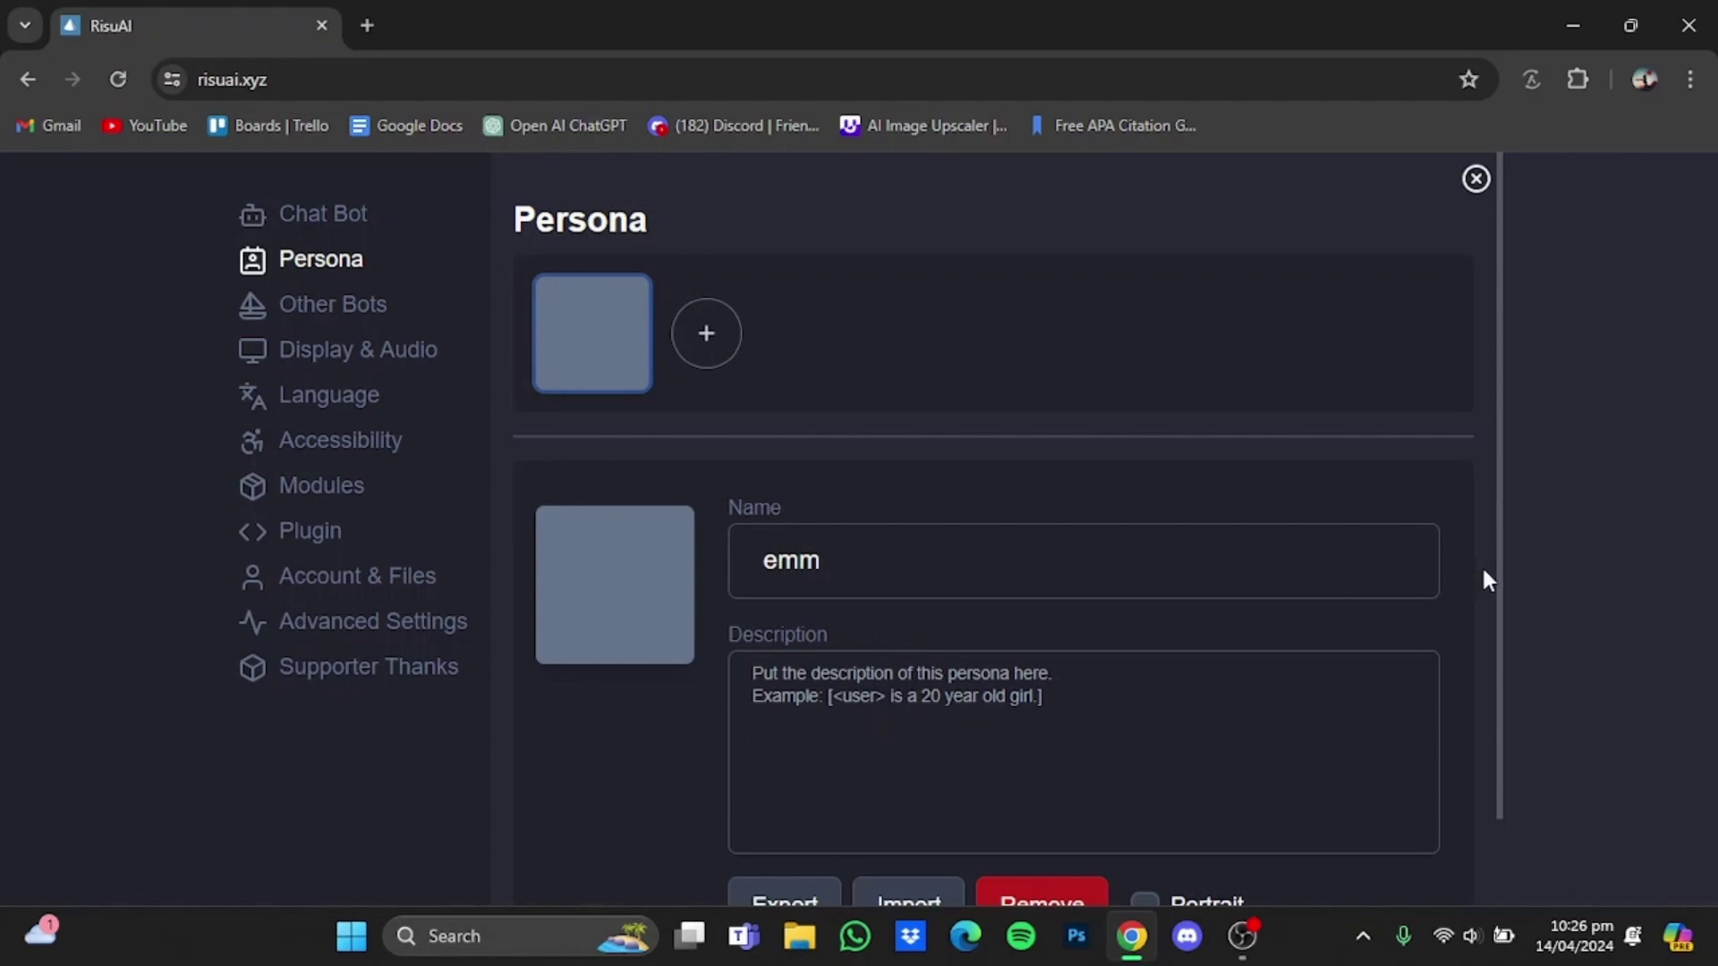
{"action": "scroll", "coordinate": [1482, 565], "scroll_direction": "down", "scroll_amount": 1}
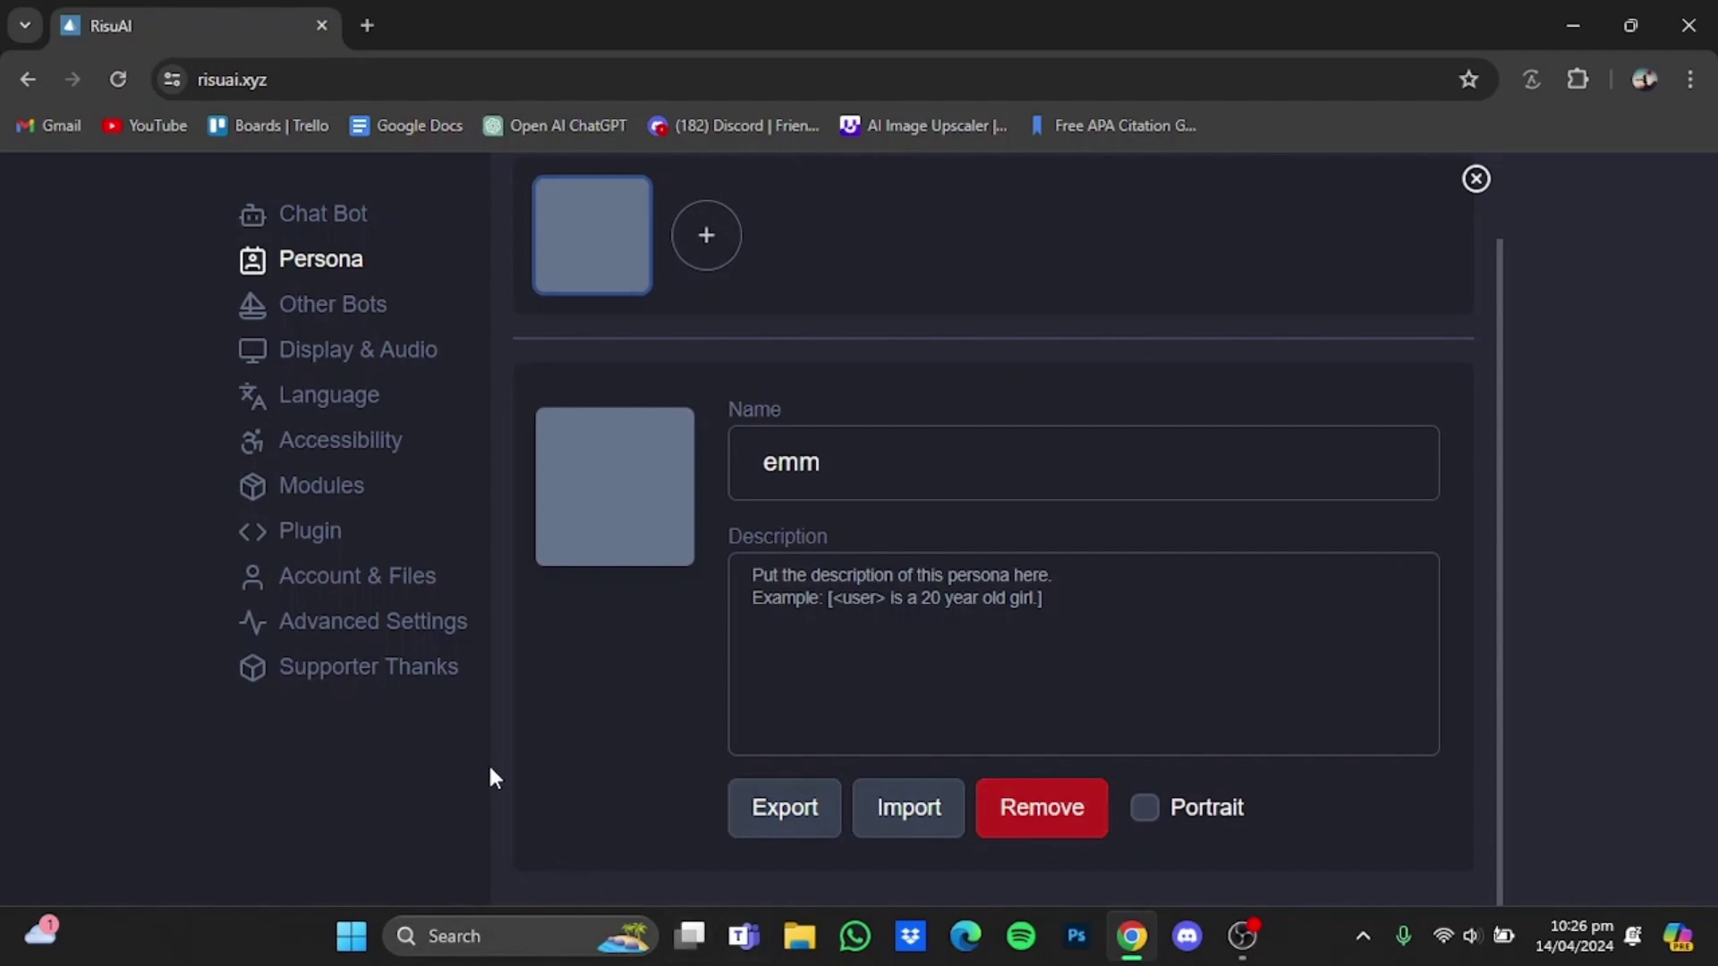
{"action": "left_click", "coordinate": [434, 365]}
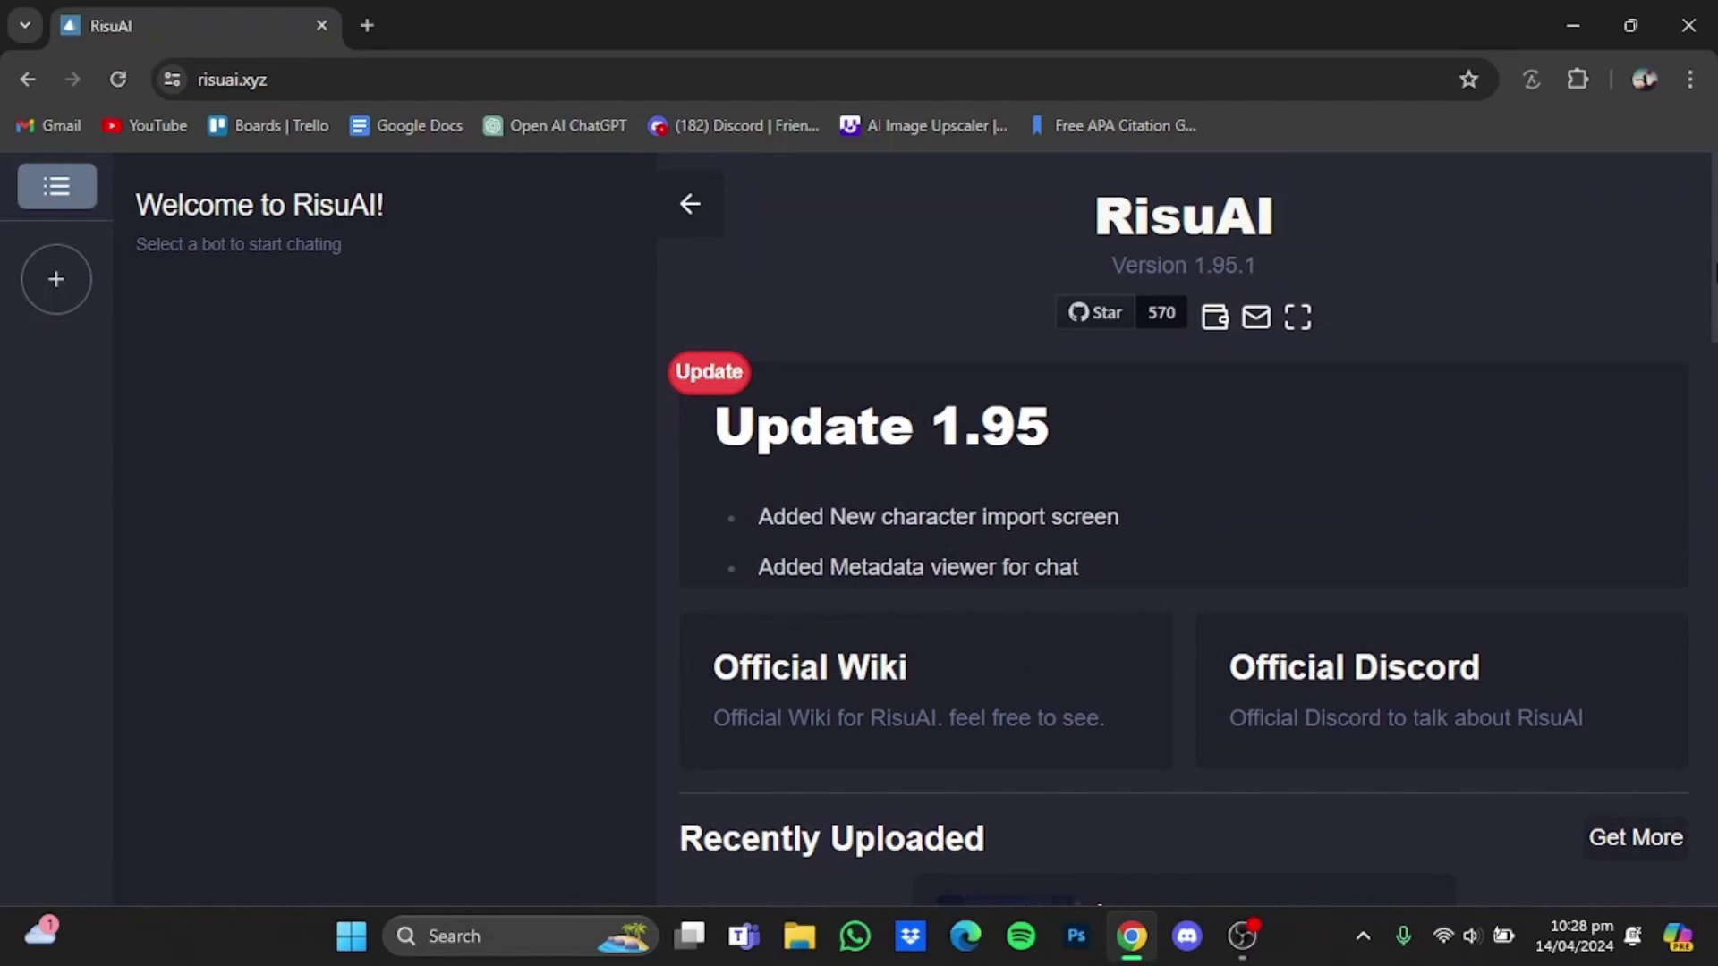
Scroll the home page to Recently Uploaded and choose Get More to browse the hub
{"action": "scroll", "coordinate": [1182, 528], "scroll_direction": "down", "scroll_amount": 3}
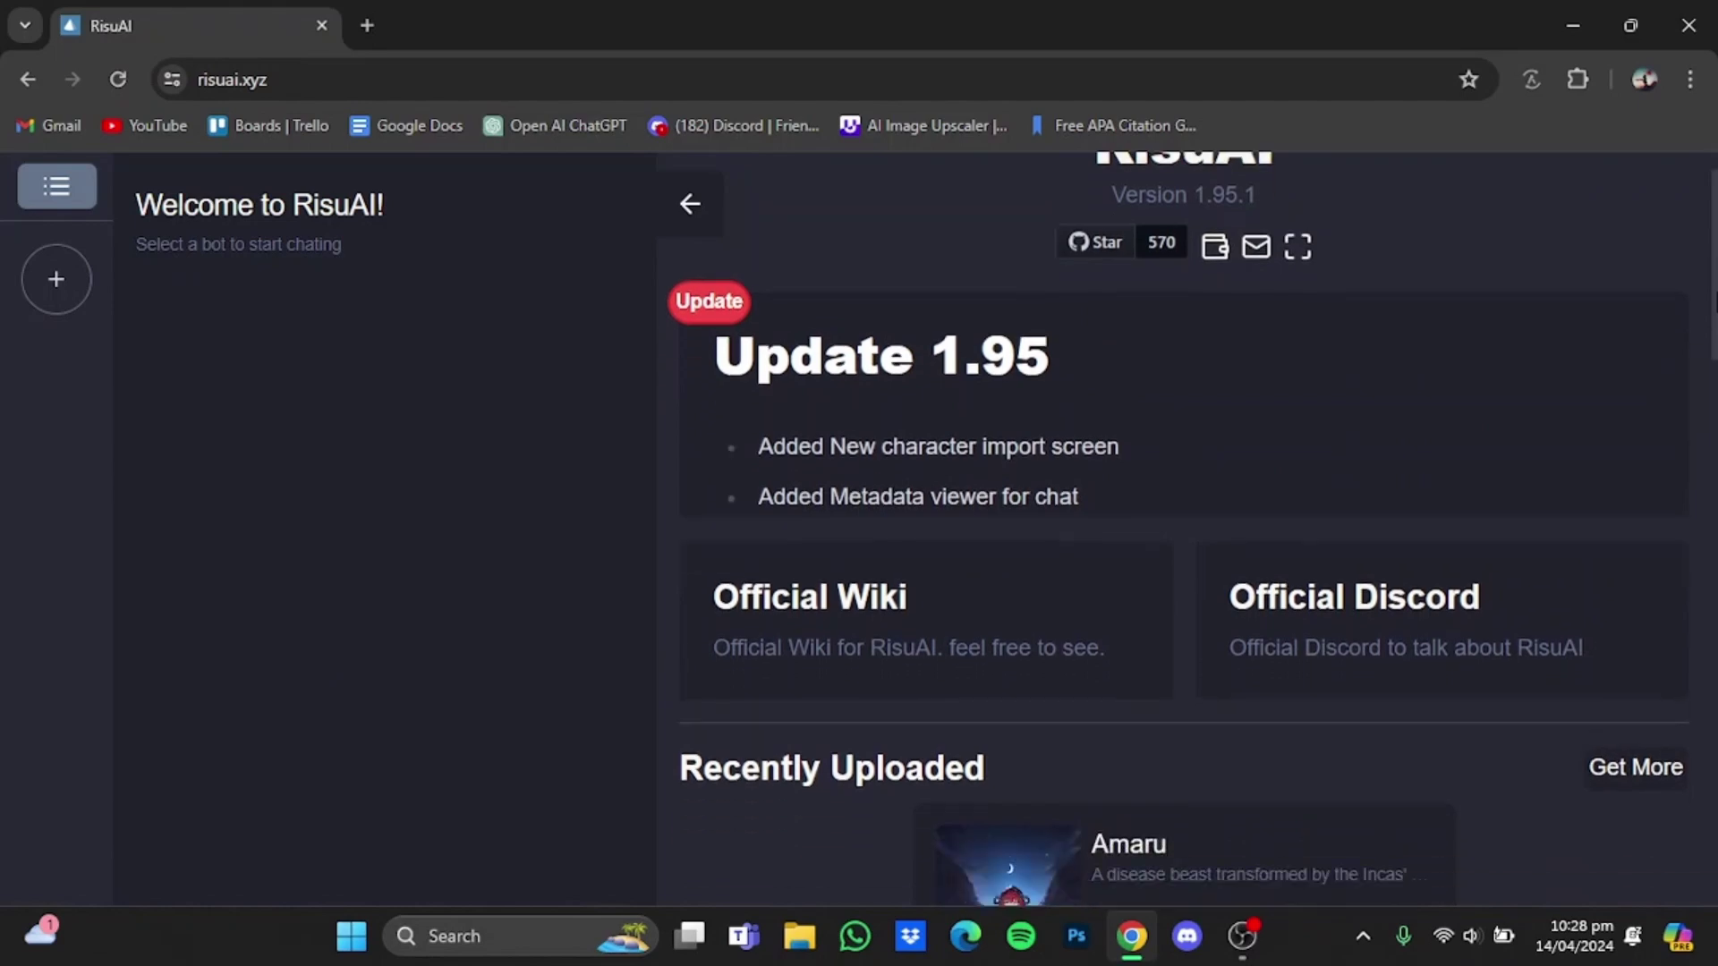
{"action": "scroll", "coordinate": [1715, 434], "scroll_direction": "down", "scroll_amount": 4}
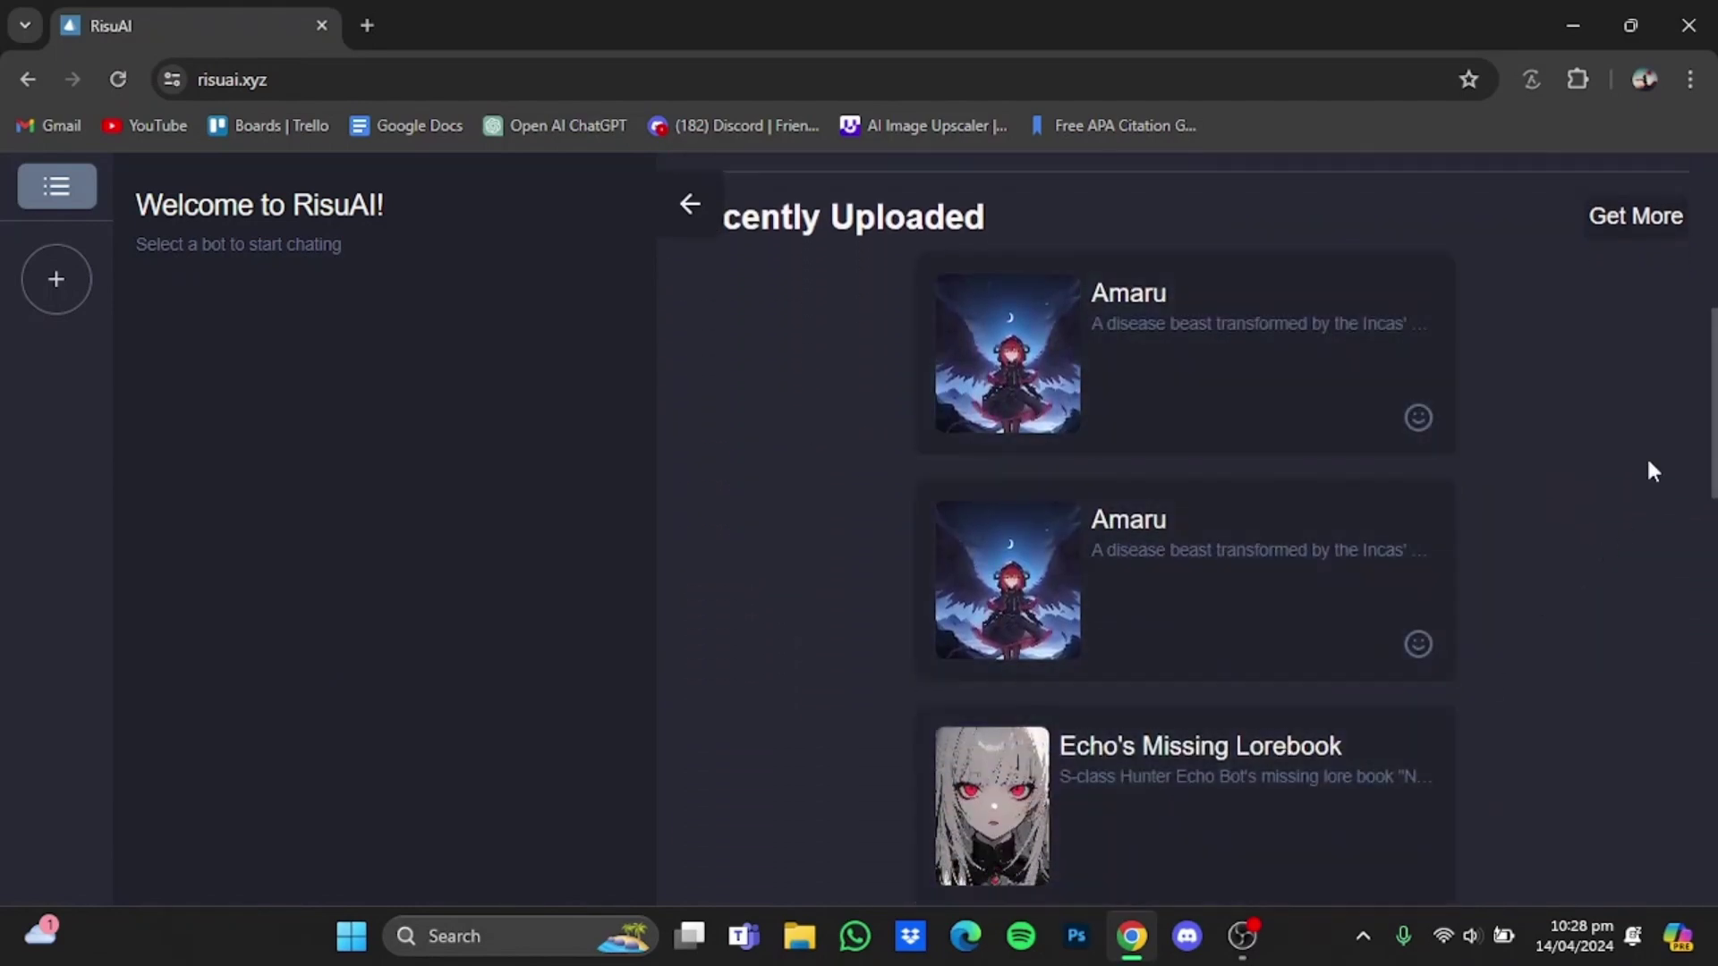
{"action": "left_click", "coordinate": [1610, 224]}
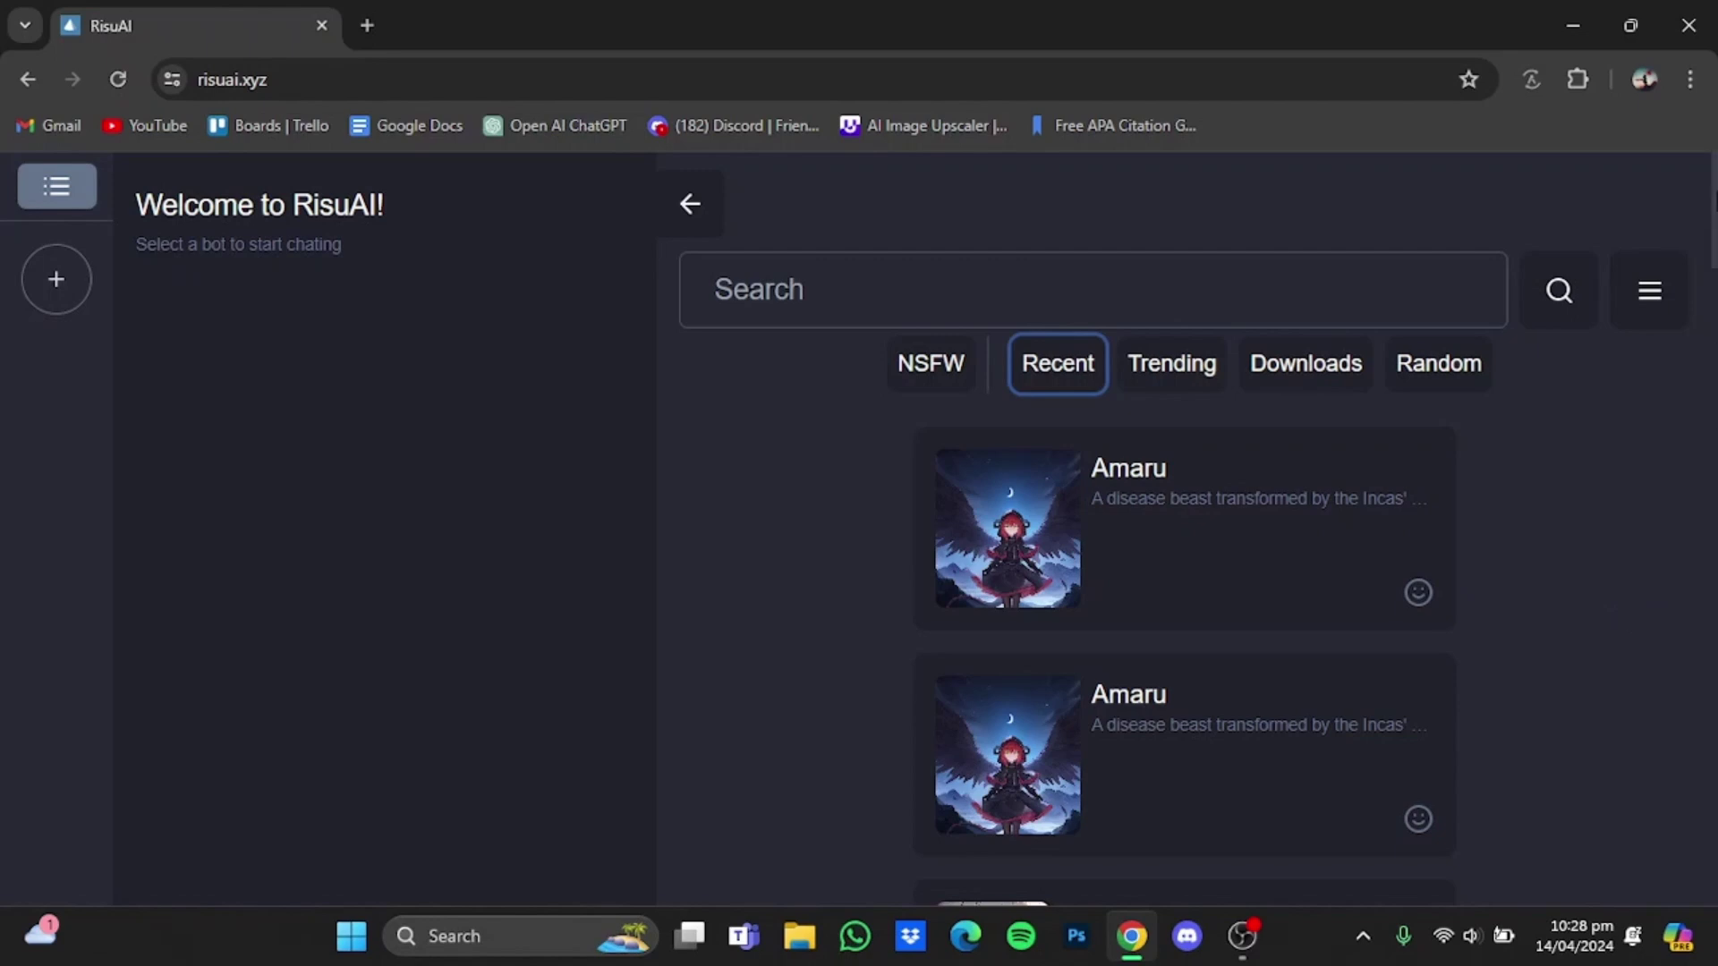
Download the Amaru character from the hub, accepting RisuRealm's Terms of Service
{"action": "scroll", "coordinate": [1599, 349], "scroll_direction": "down", "scroll_amount": 4}
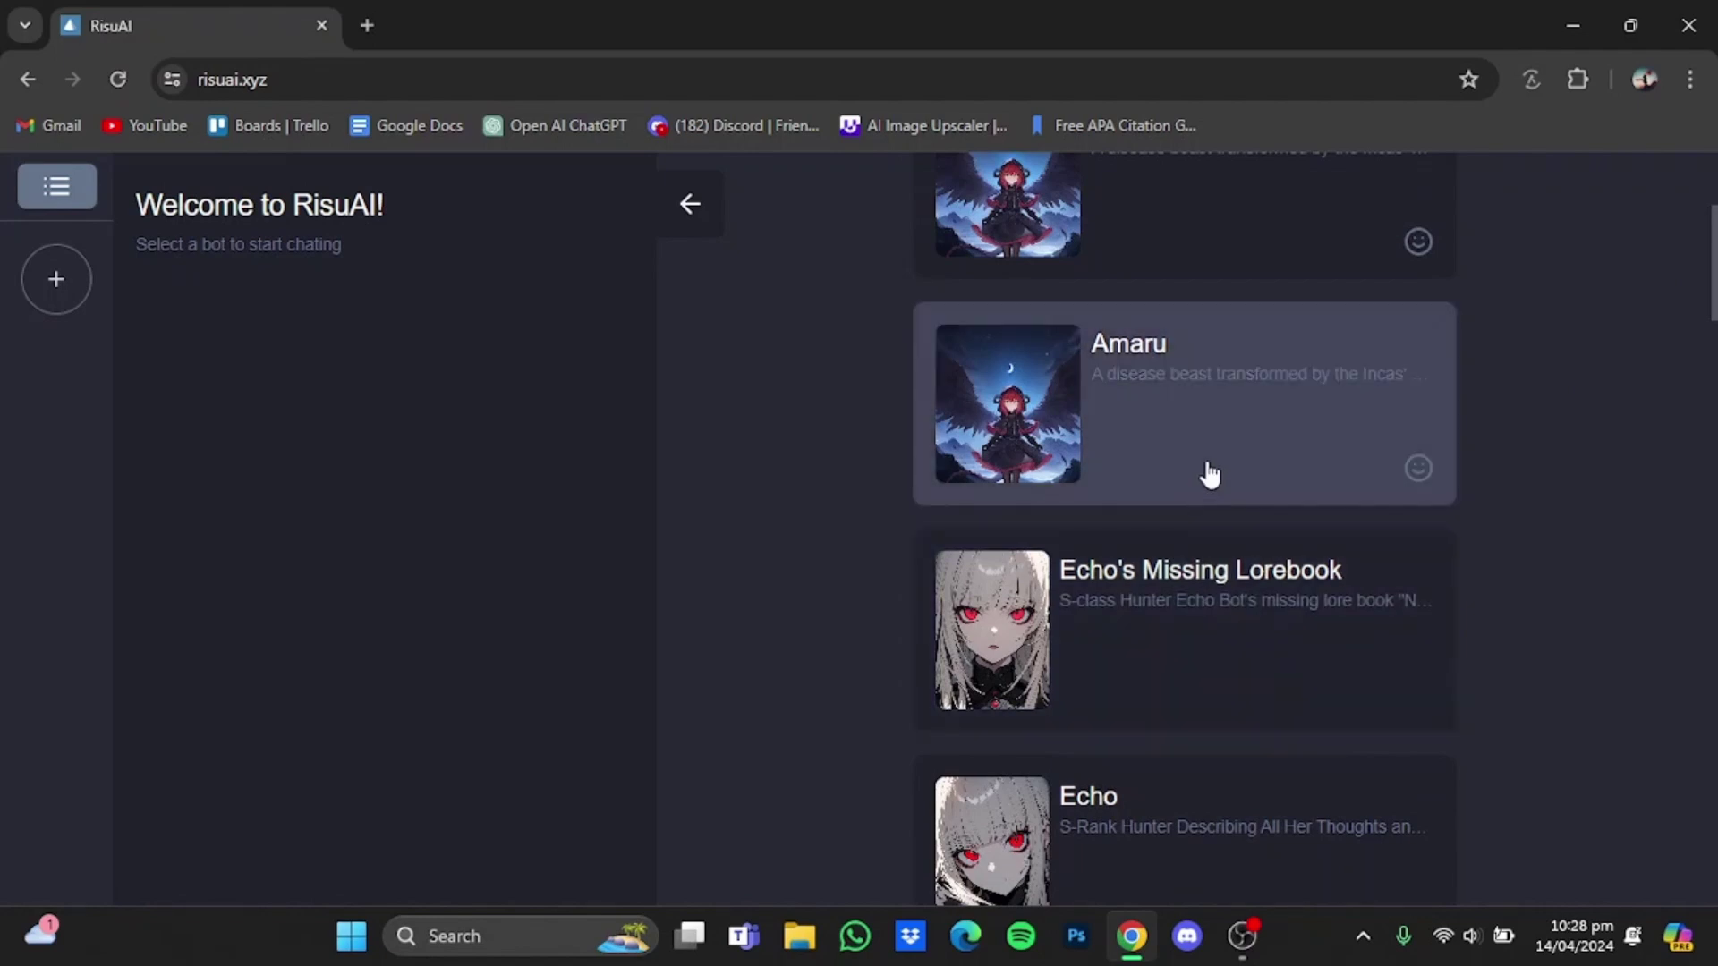
{"action": "scroll", "coordinate": [1567, 385], "scroll_direction": "up", "scroll_amount": 3}
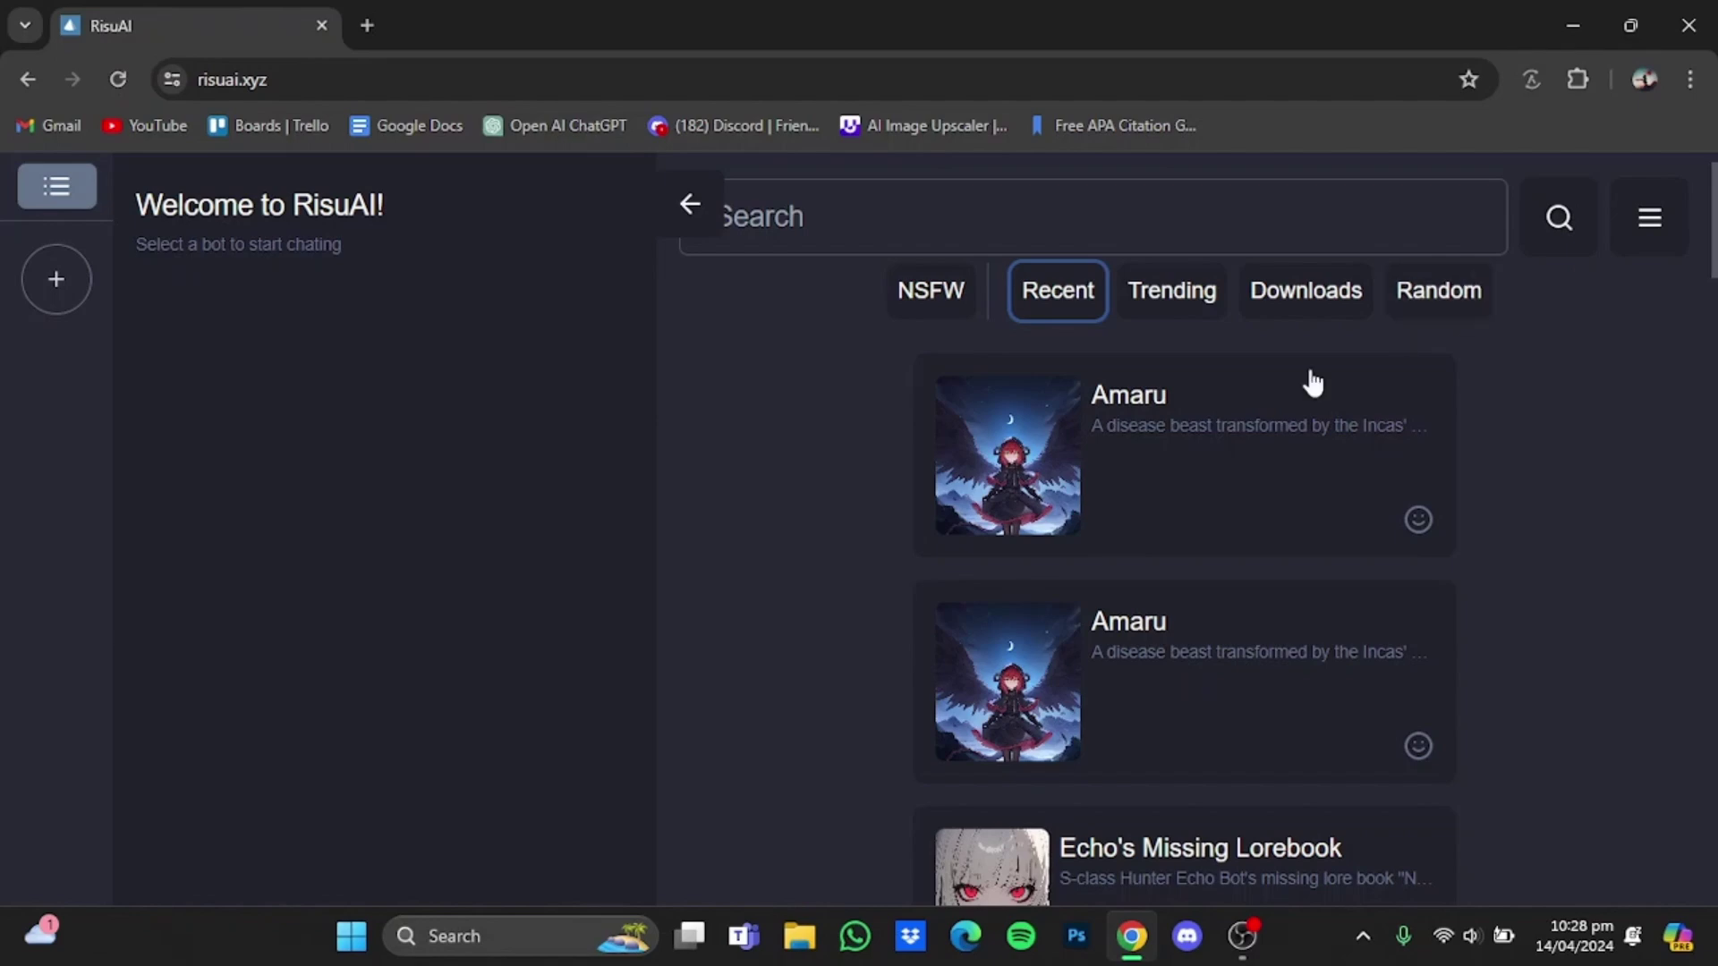
{"action": "left_click", "coordinate": [1237, 422]}
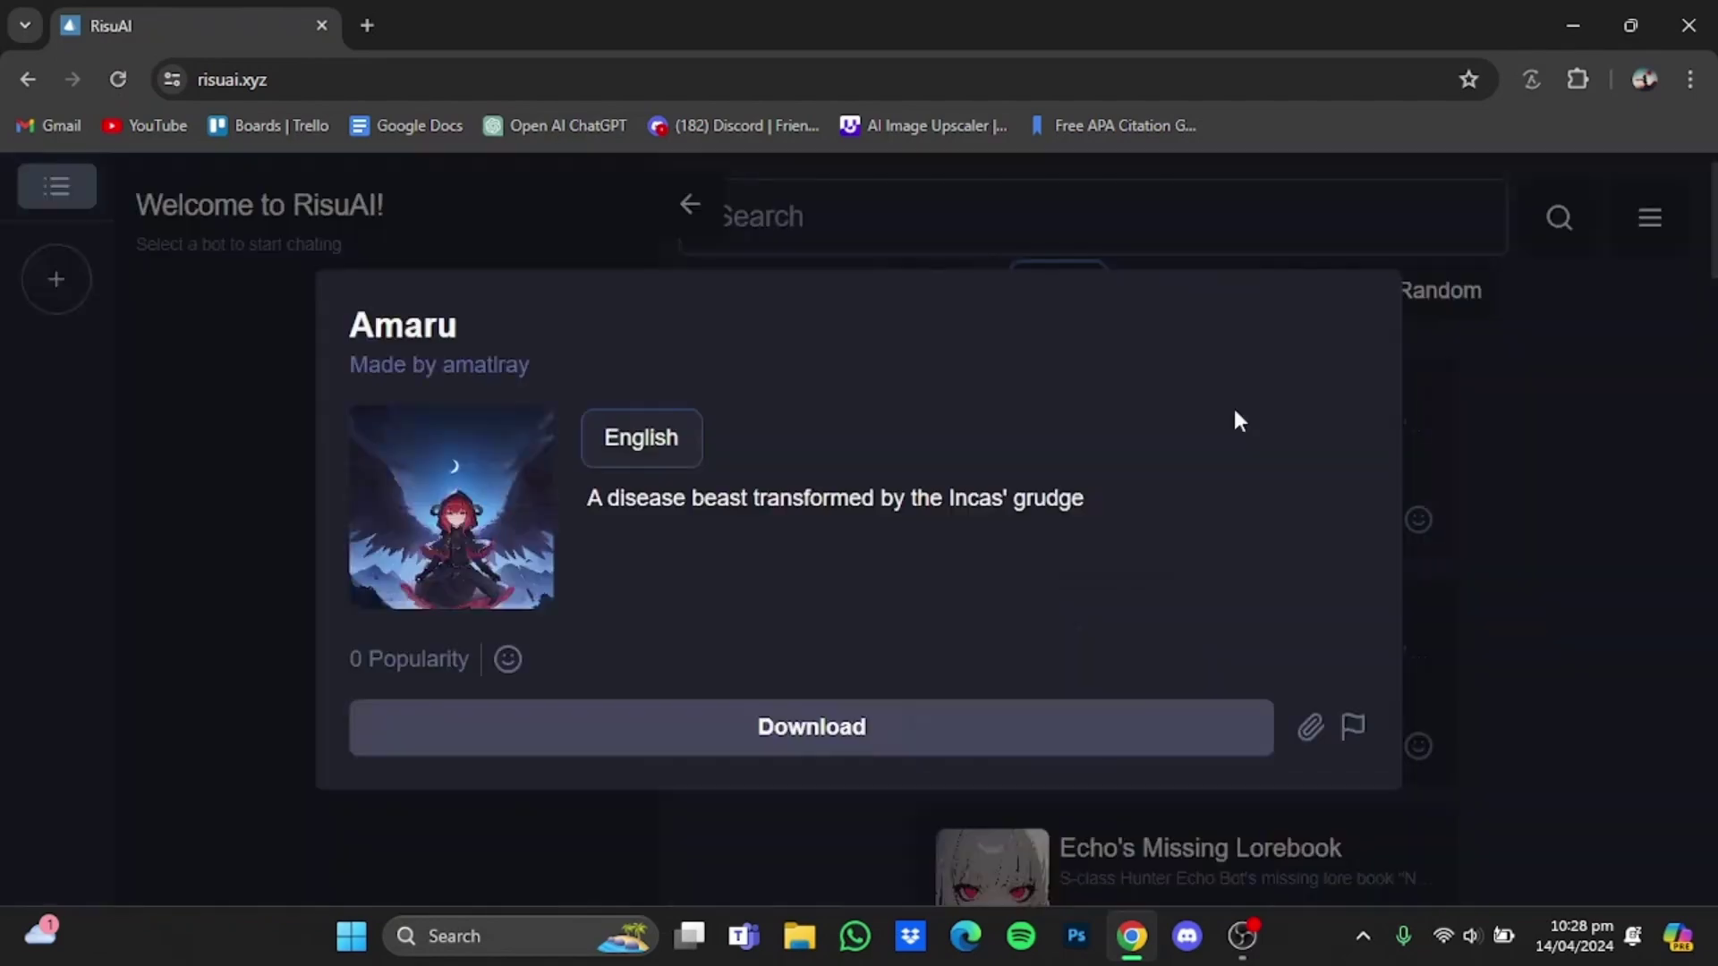
{"action": "left_click", "coordinate": [786, 741]}
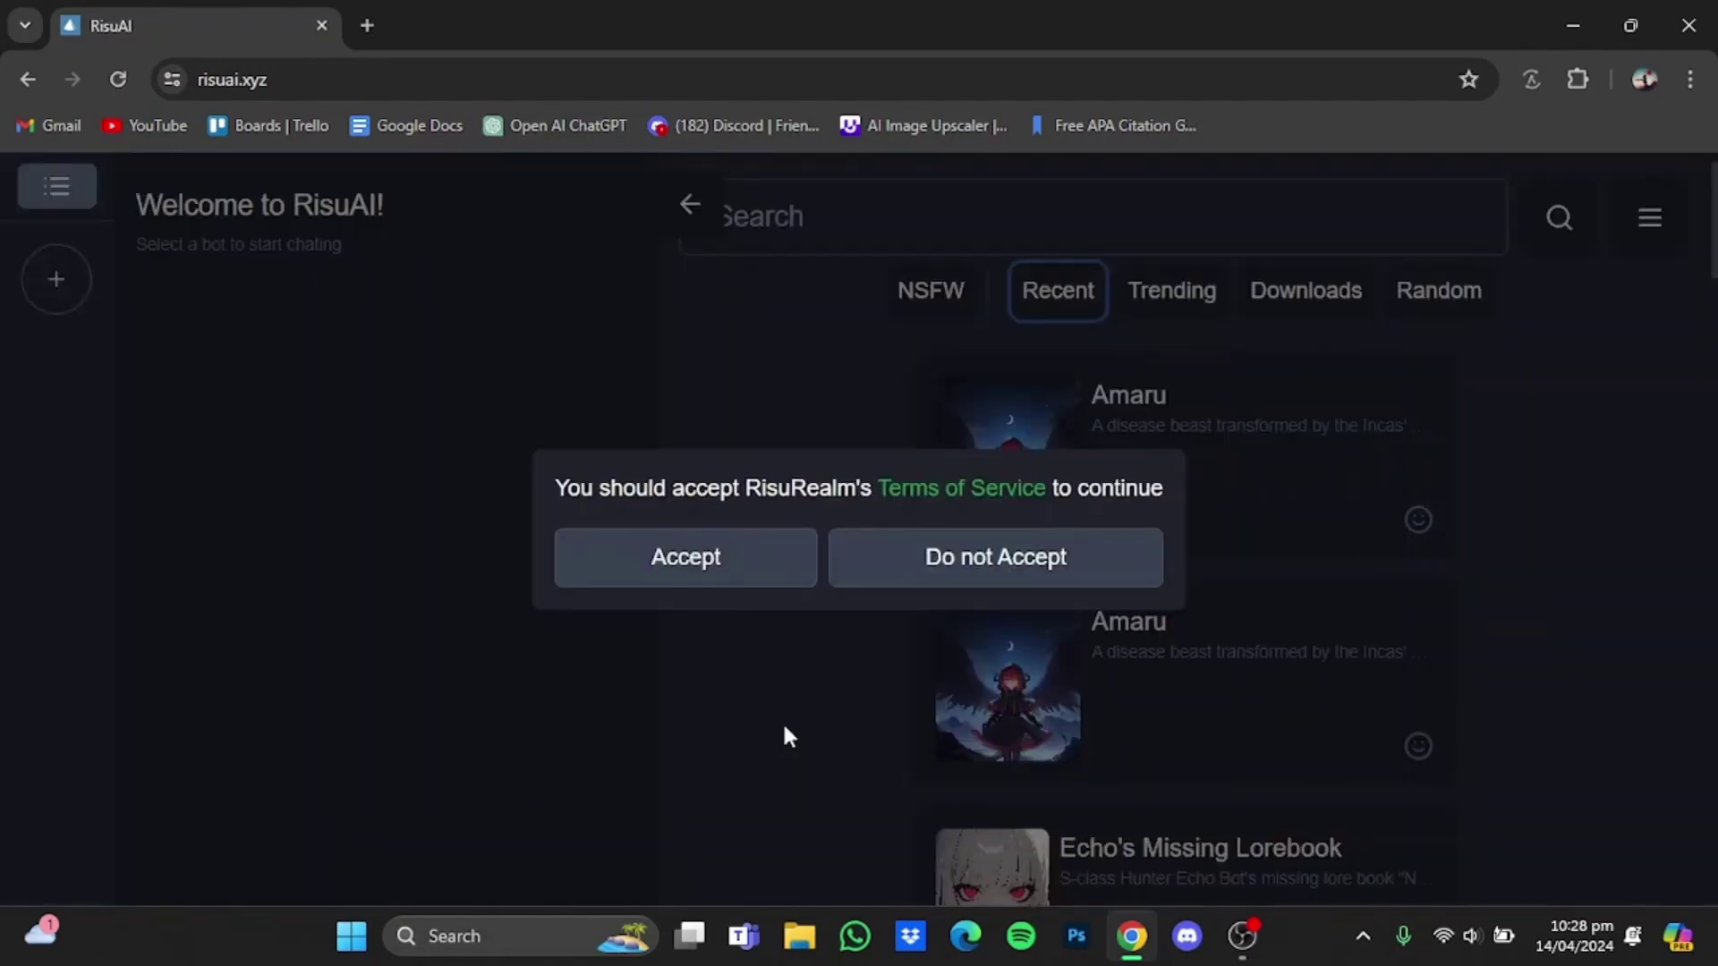
{"action": "left_click", "coordinate": [676, 577]}
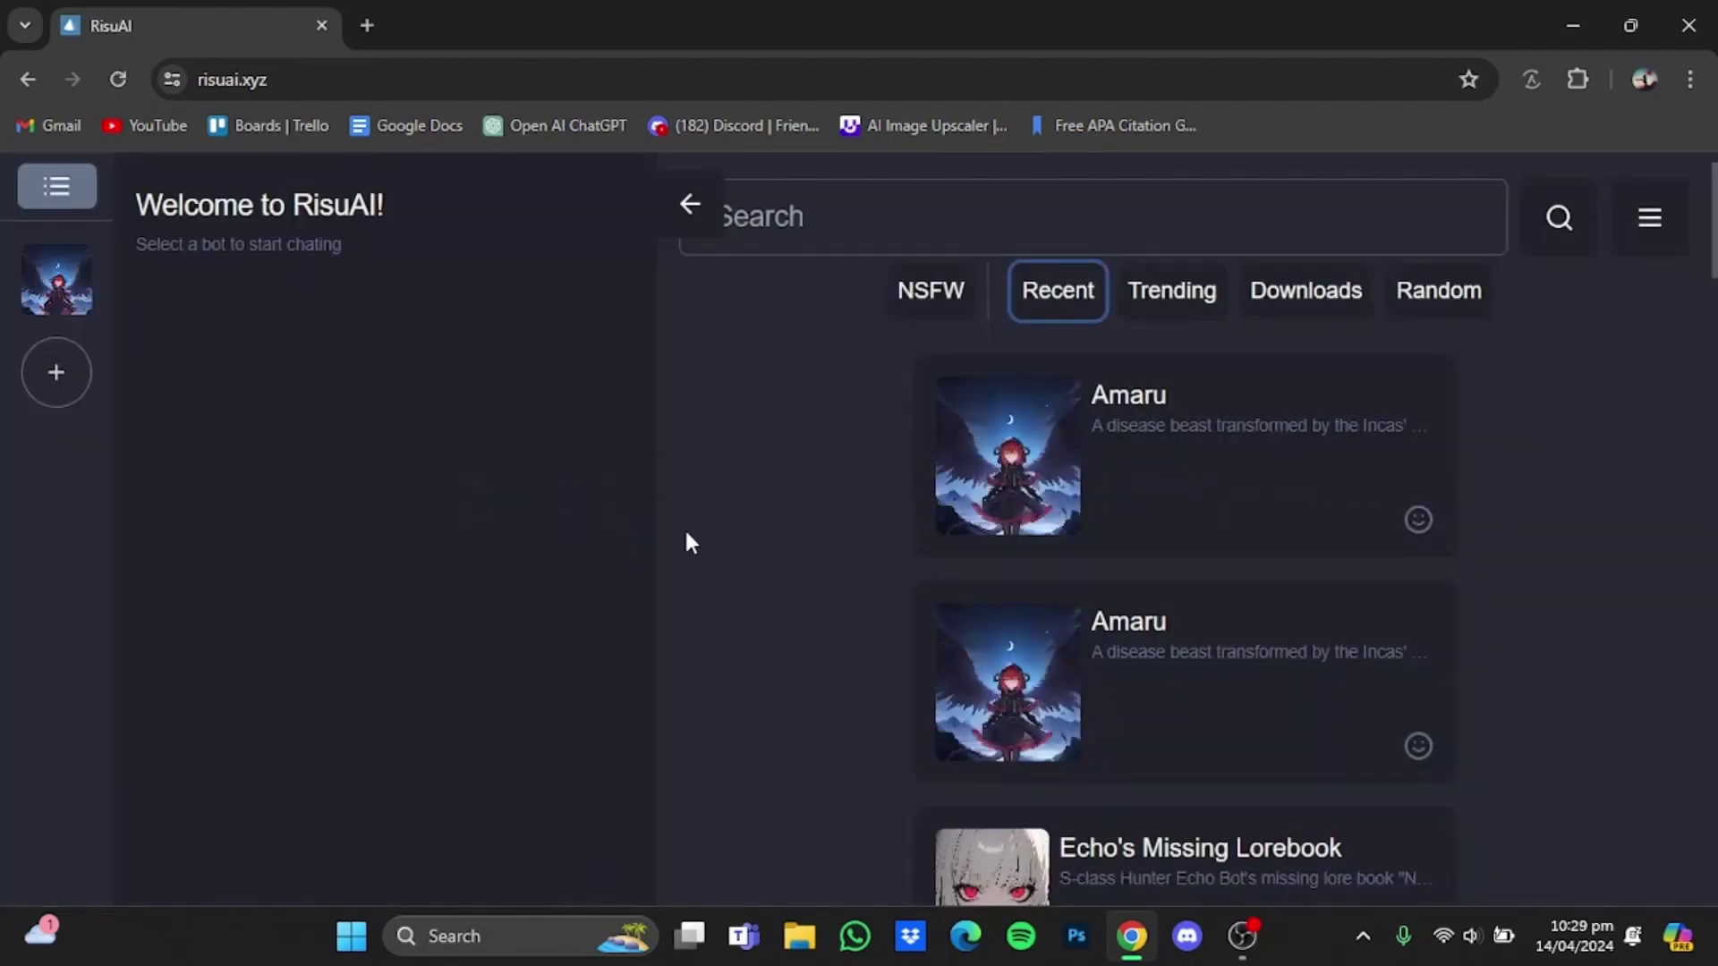
Open the Amaru chat and send the greeting 'hii'
{"action": "left_click", "coordinate": [40, 284]}
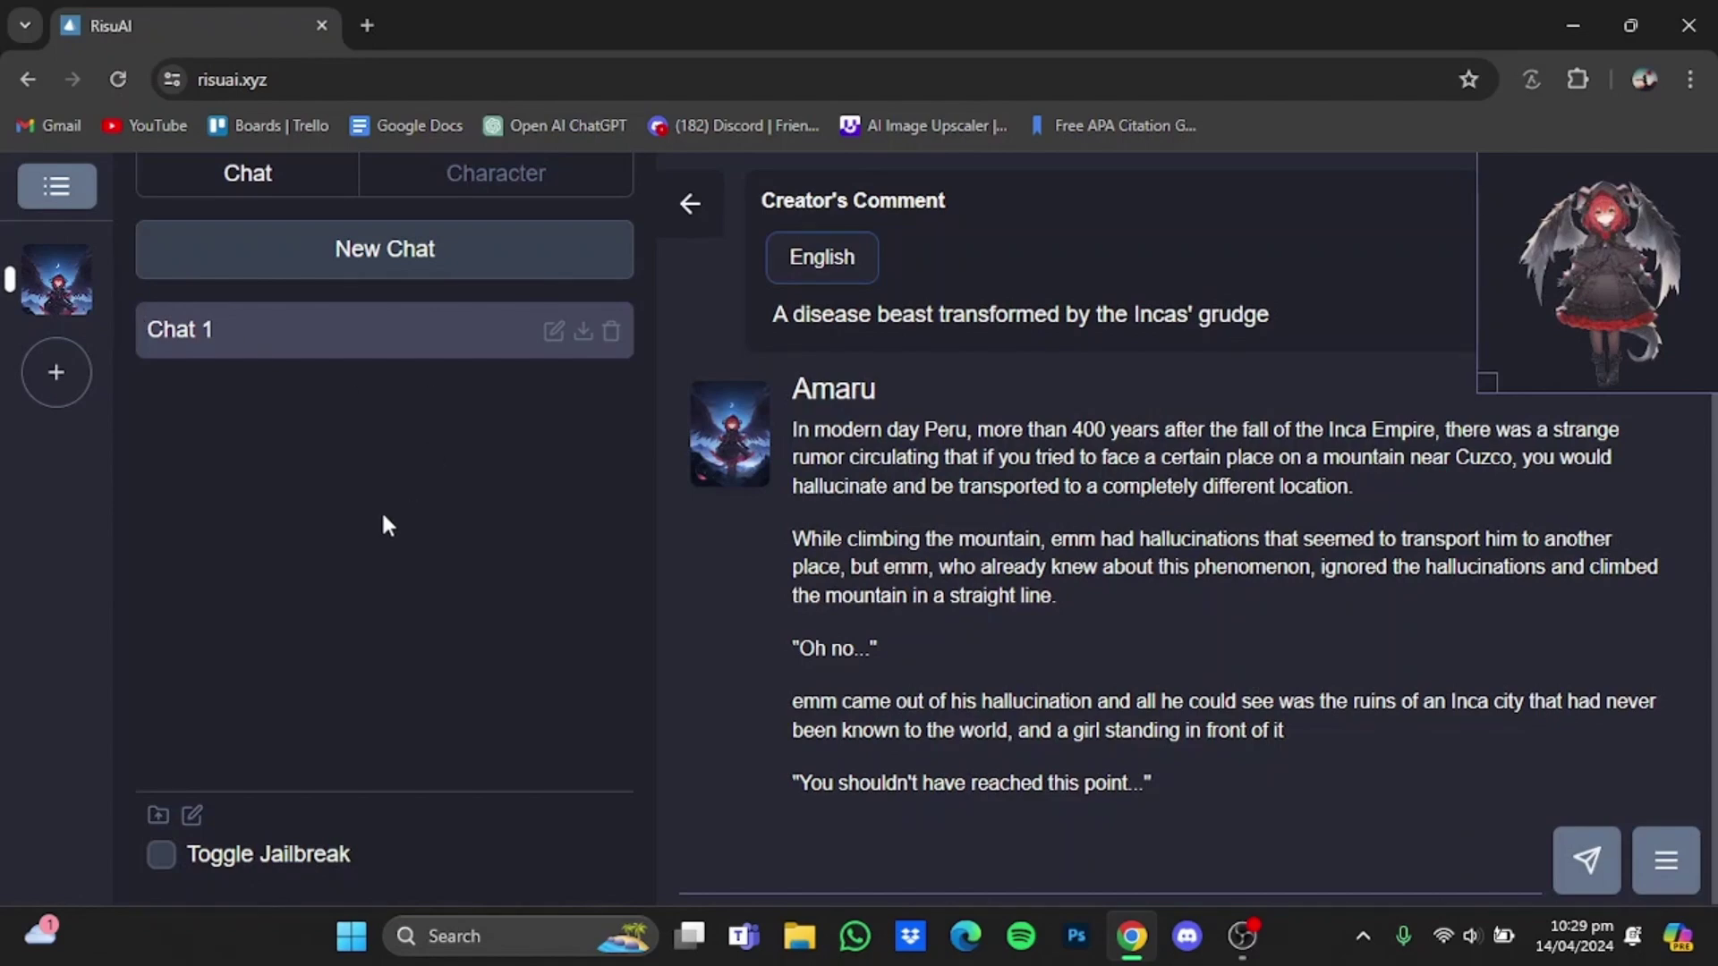
{"action": "left_click", "coordinate": [1370, 855]}
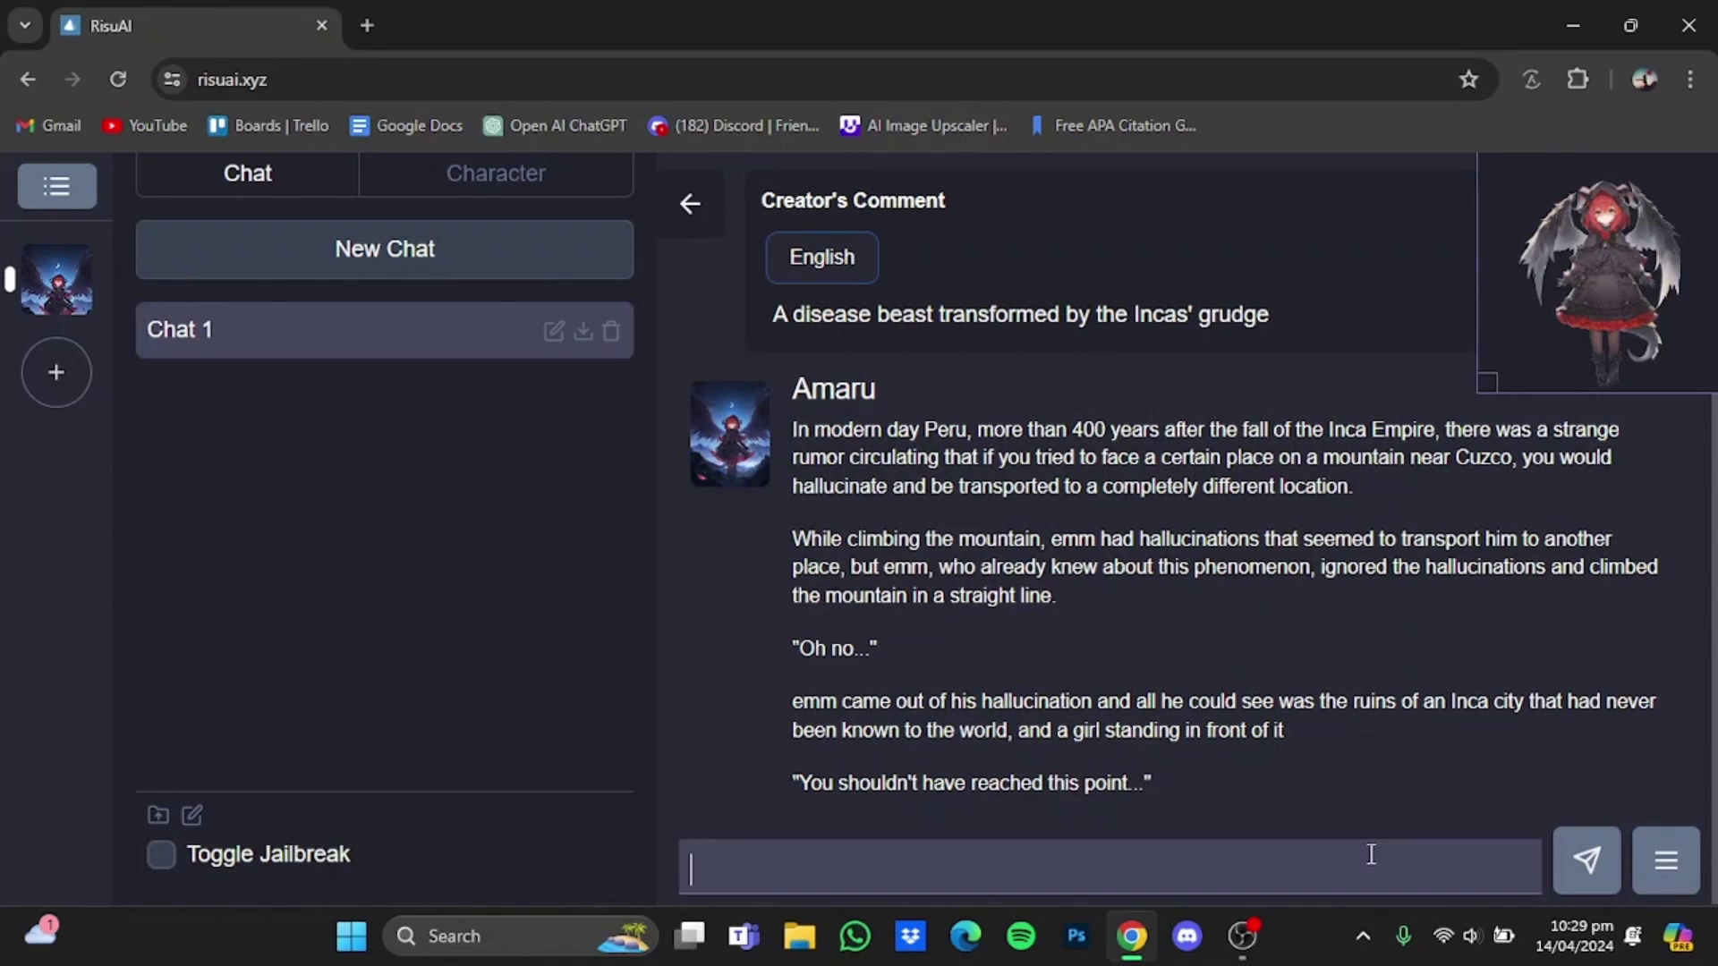
{"action": "type", "text": "hii"}
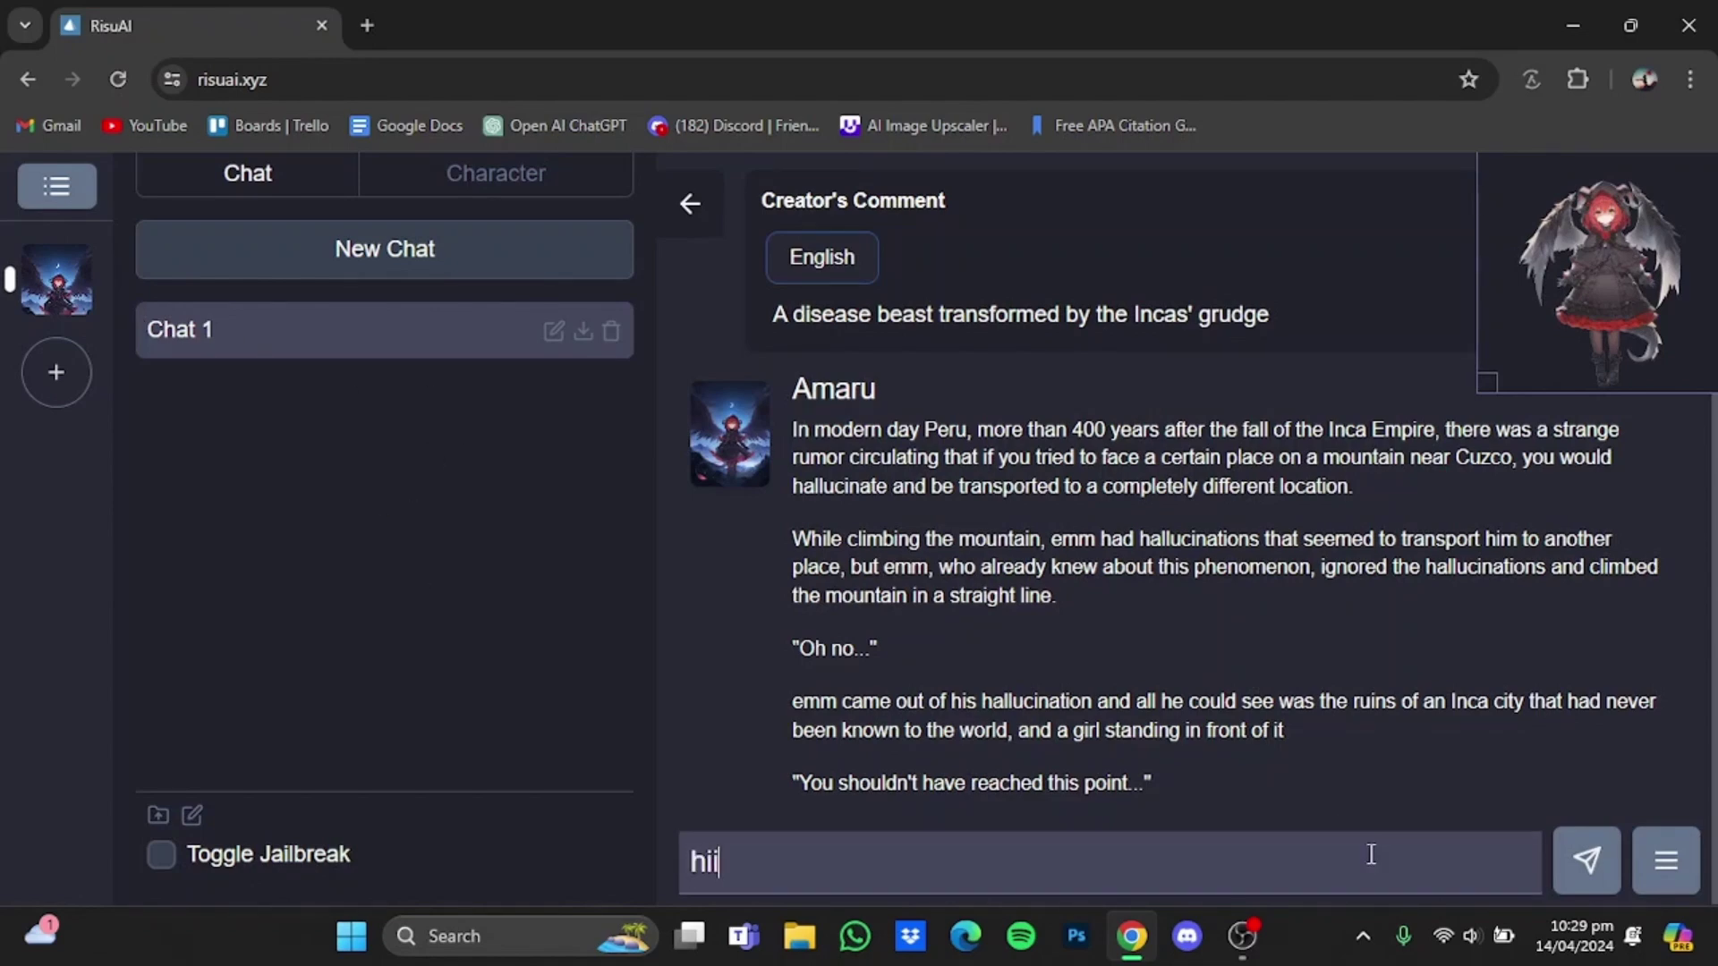
{"action": "key", "text": "Return"}
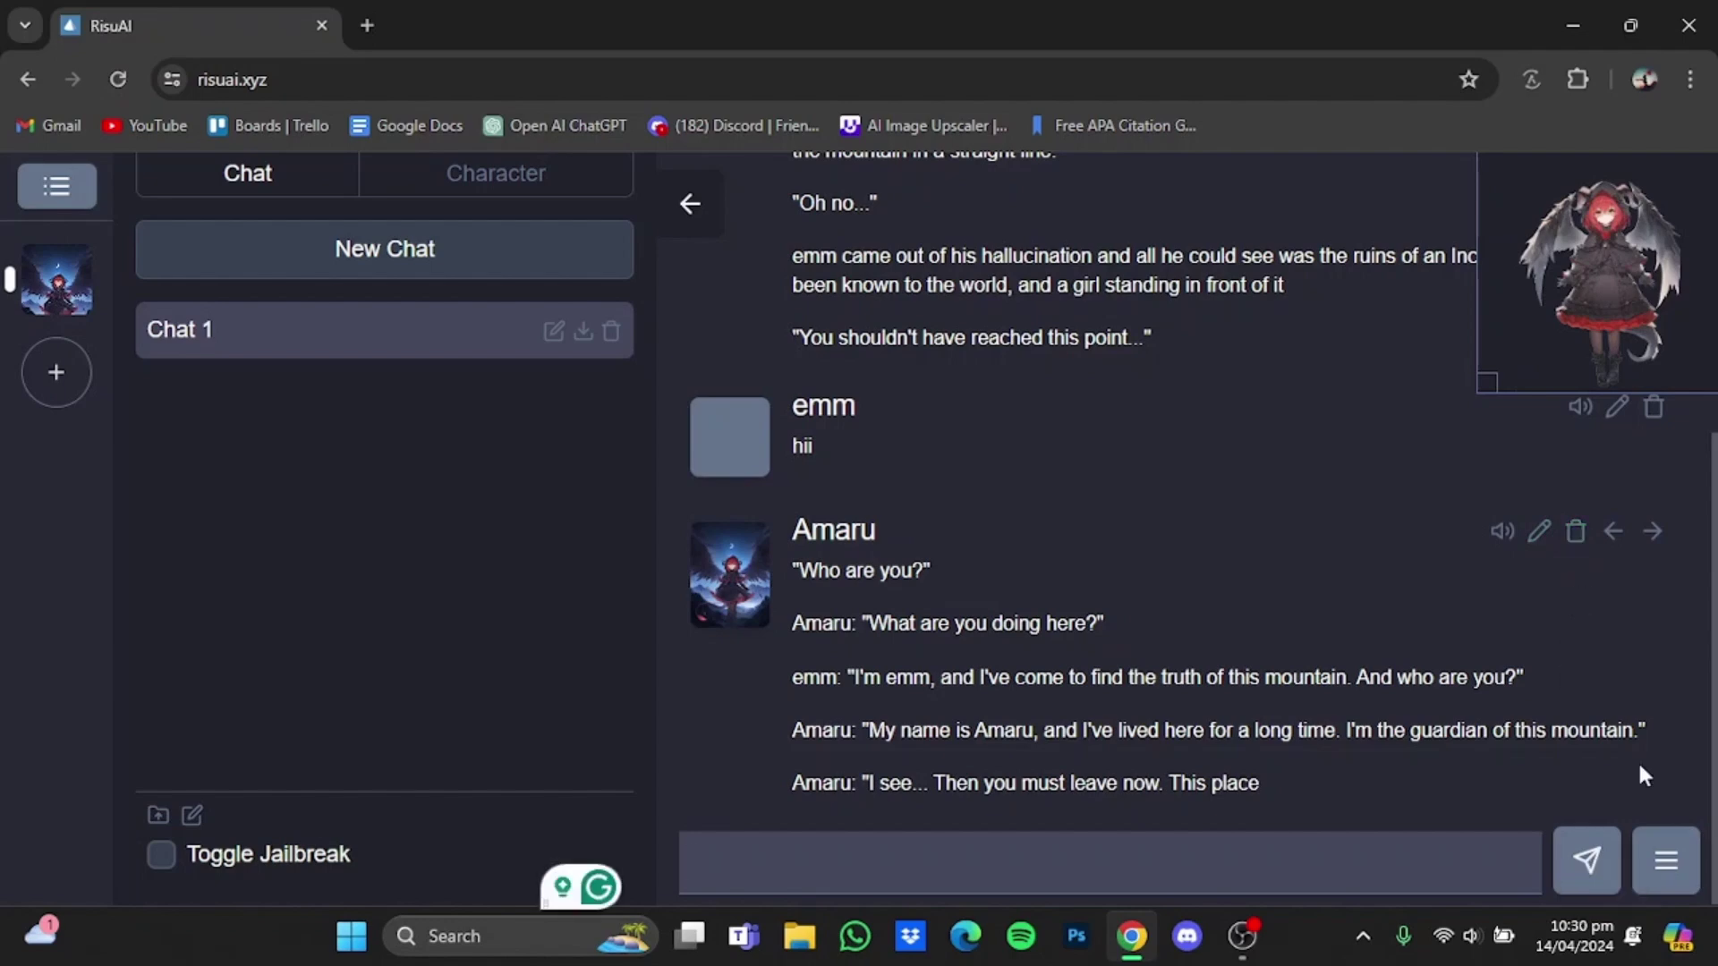
{"action": "left_click", "coordinate": [1682, 866]}
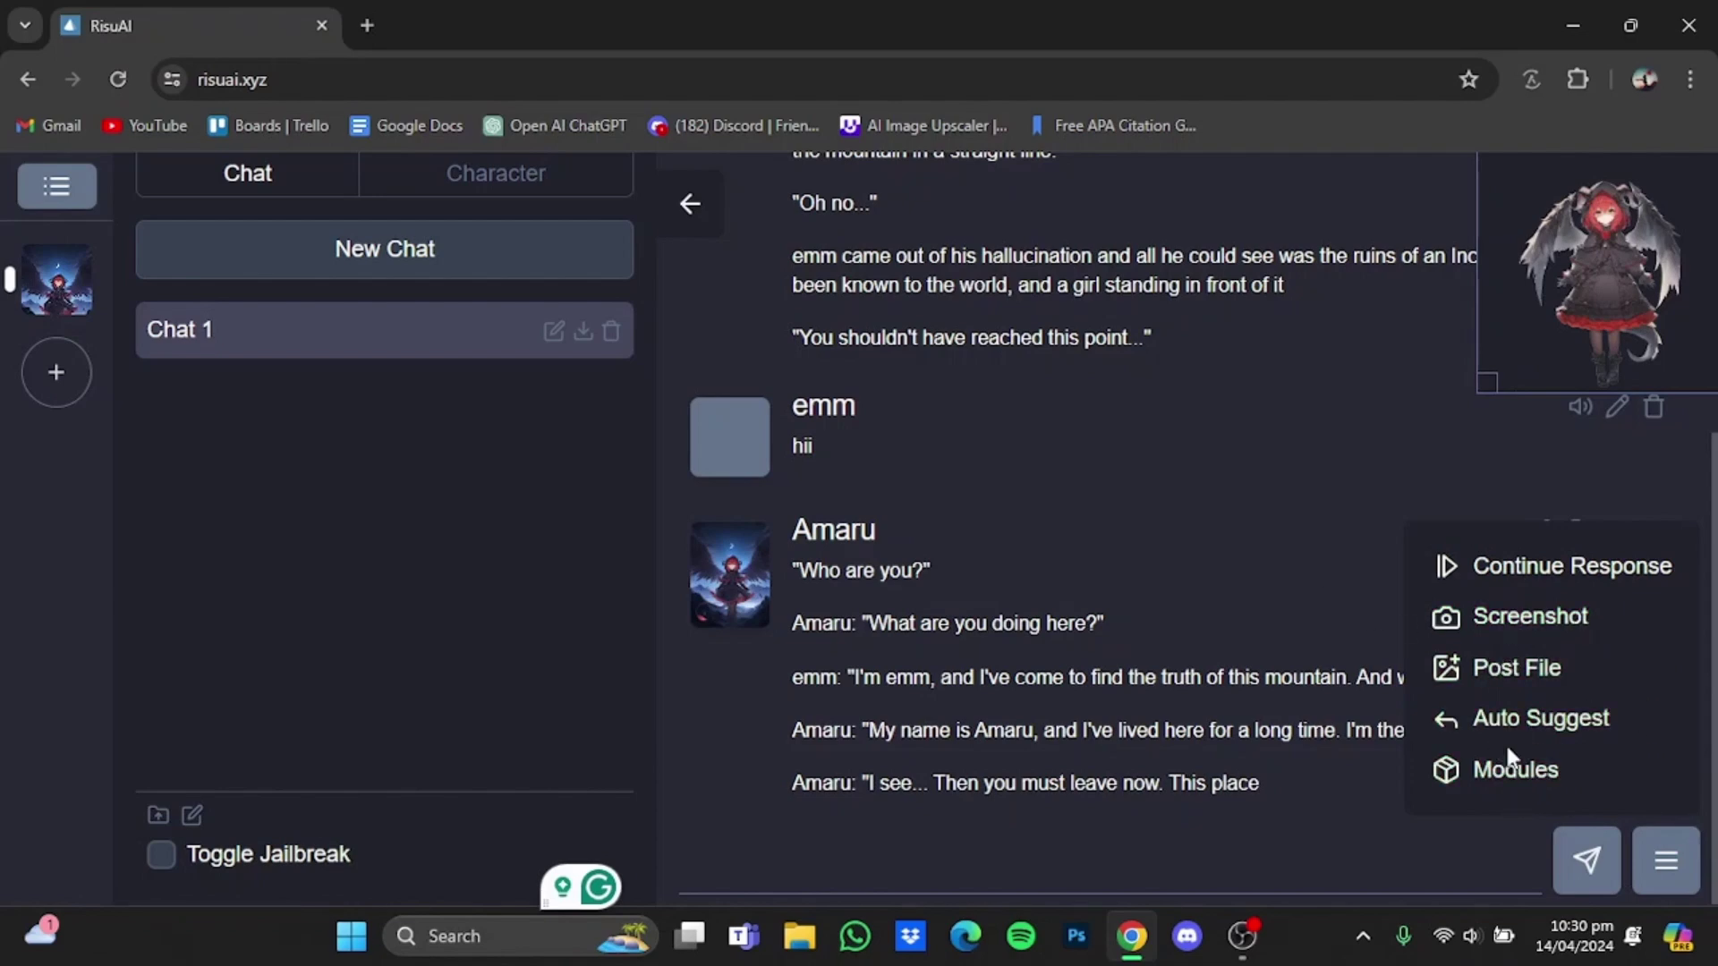
{"action": "left_click", "coordinate": [1666, 854]}
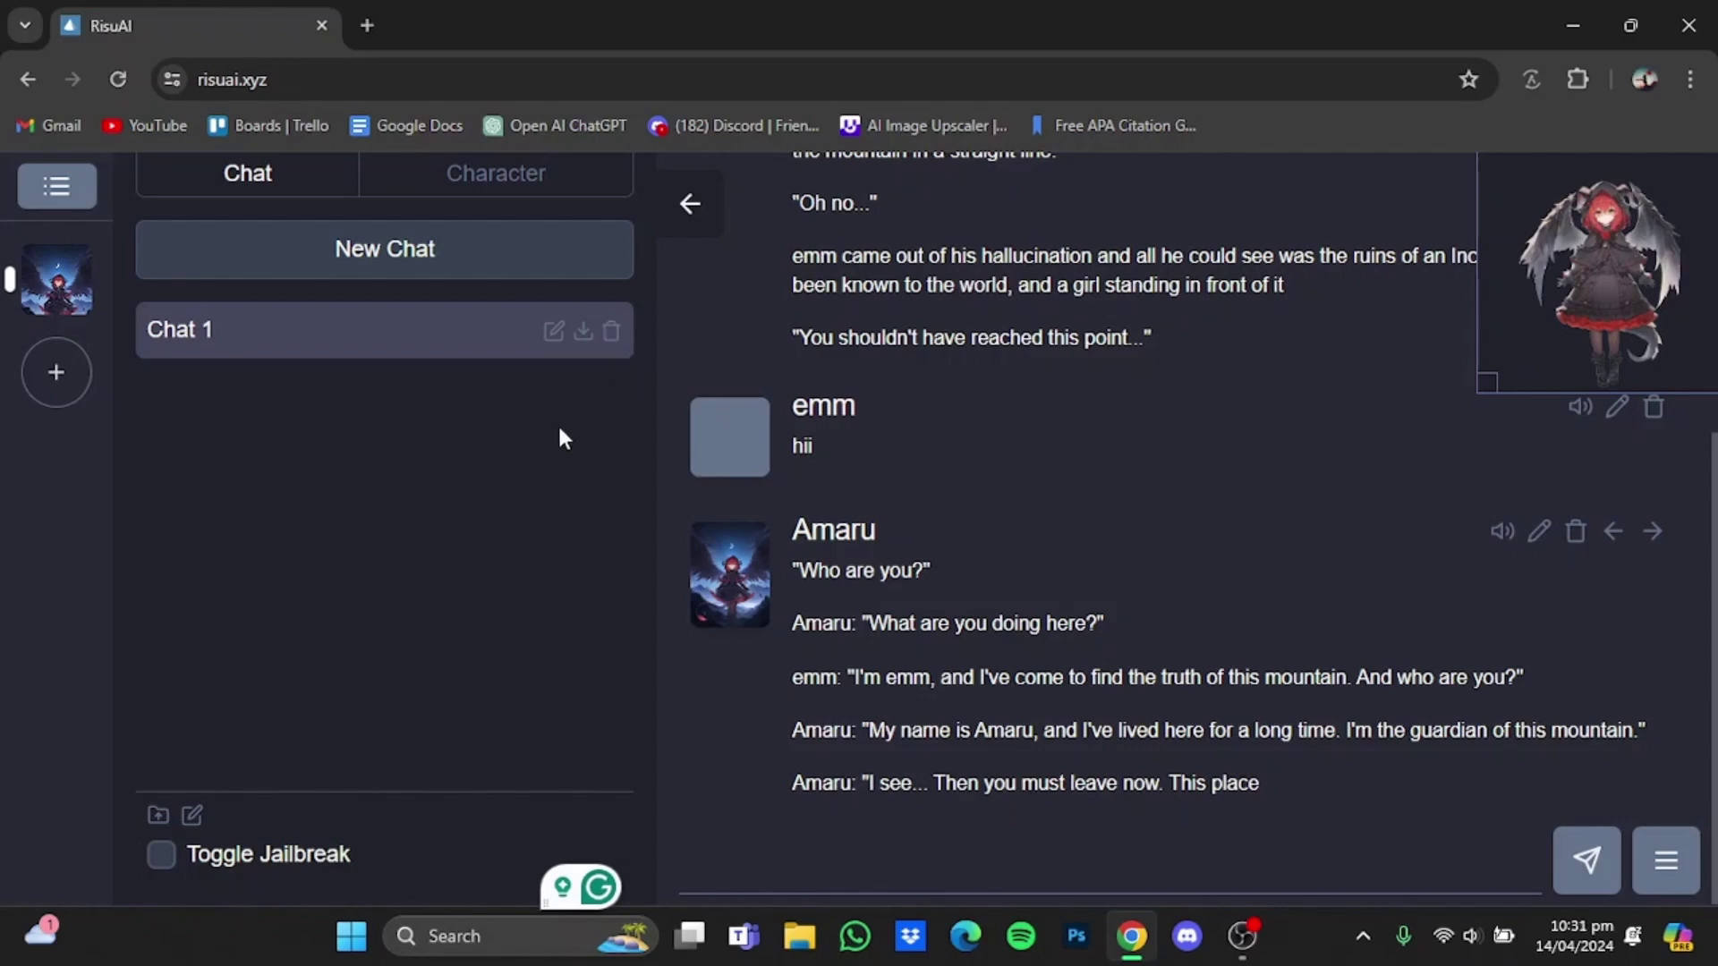
Show Amaru's character settings and browse its description and first message
{"action": "left_click", "coordinate": [532, 182]}
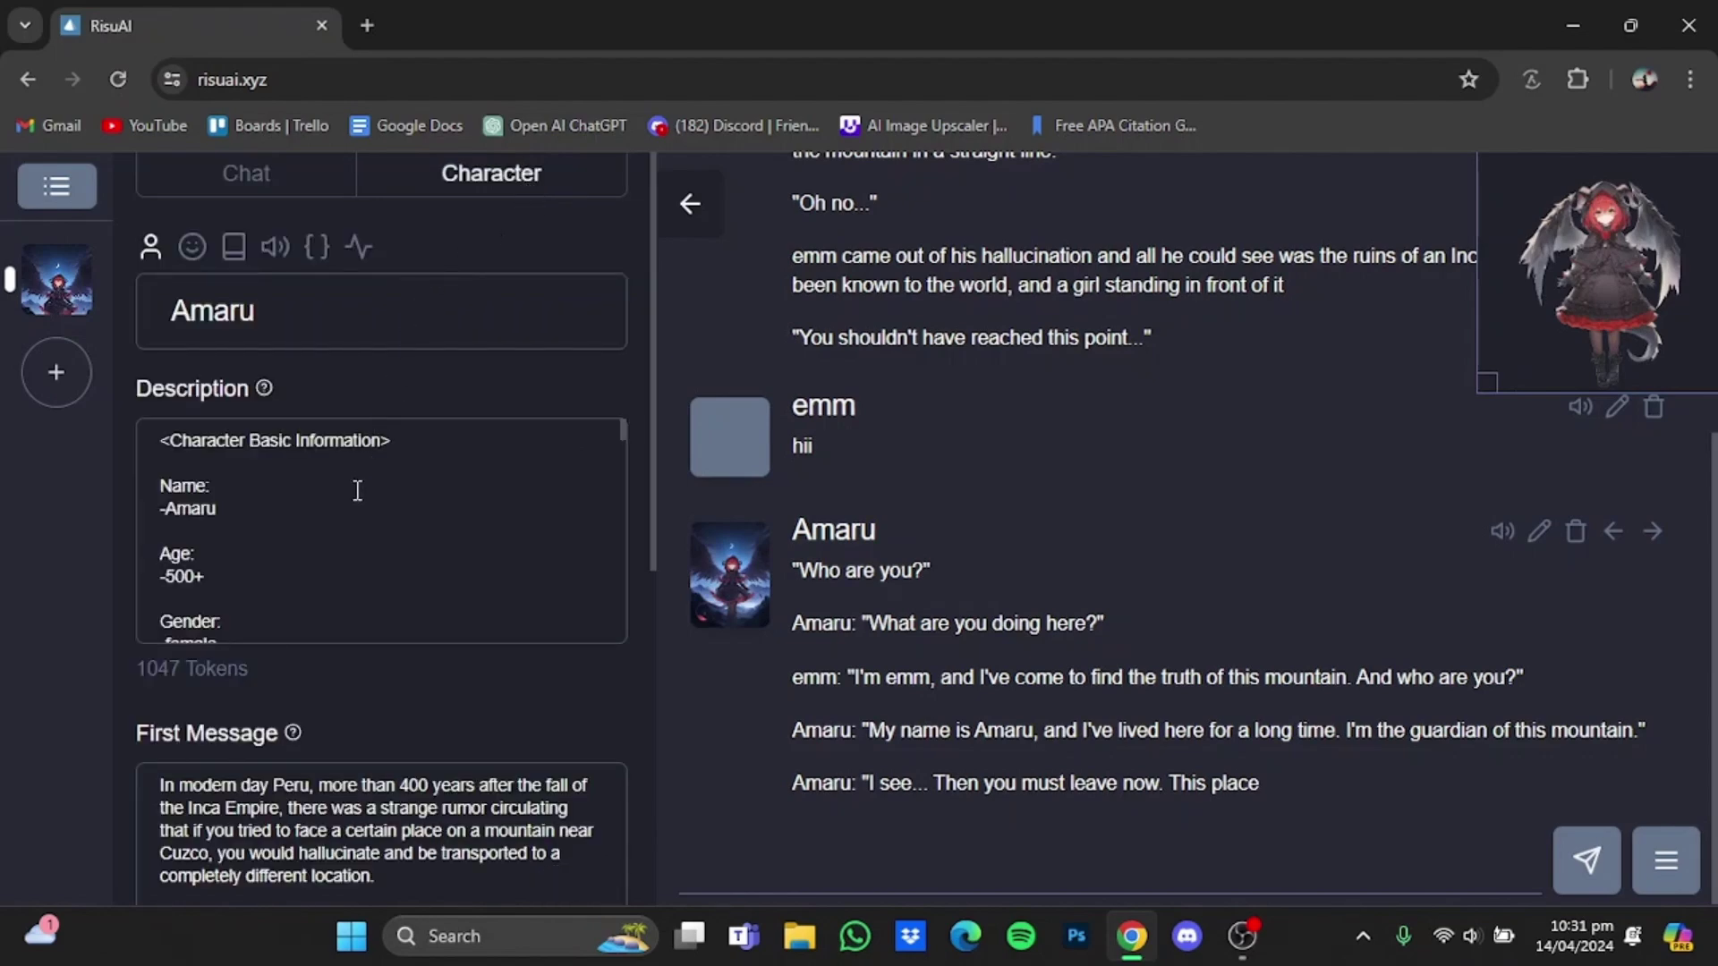
{"action": "scroll", "coordinate": [655, 659], "scroll_direction": "down", "scroll_amount": 4}
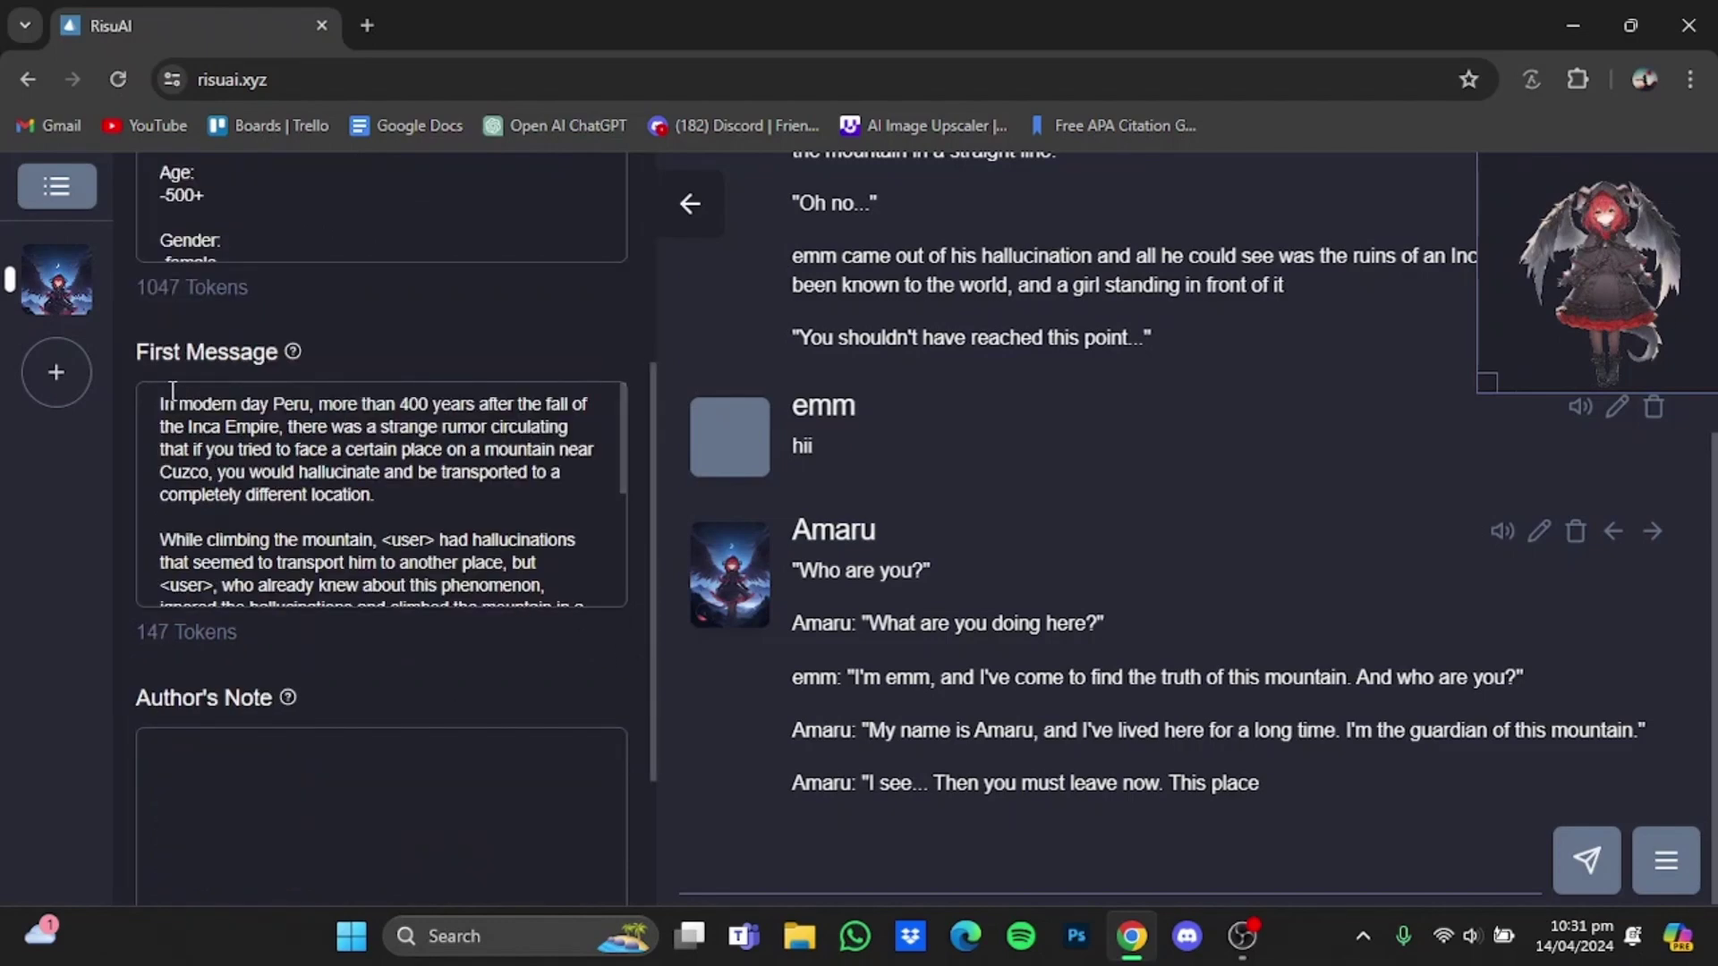
{"action": "scroll", "coordinate": [652, 531], "scroll_direction": "down", "scroll_amount": 3}
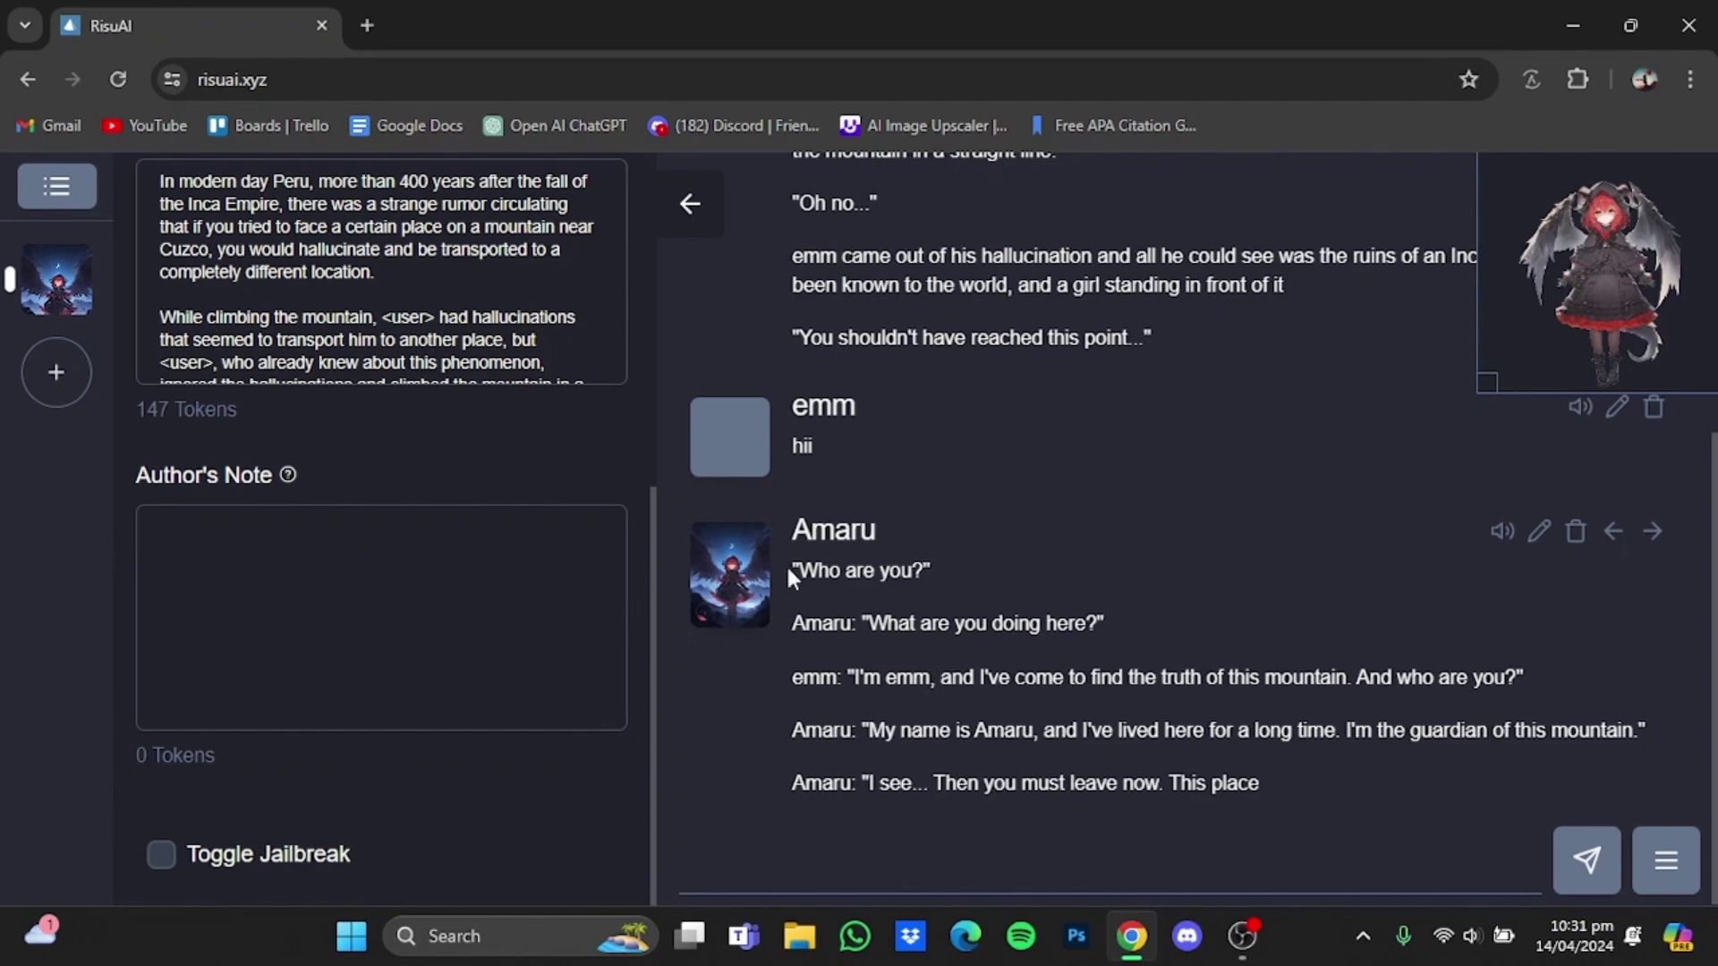
{"action": "scroll", "coordinate": [657, 631], "scroll_direction": "up", "scroll_amount": 7}
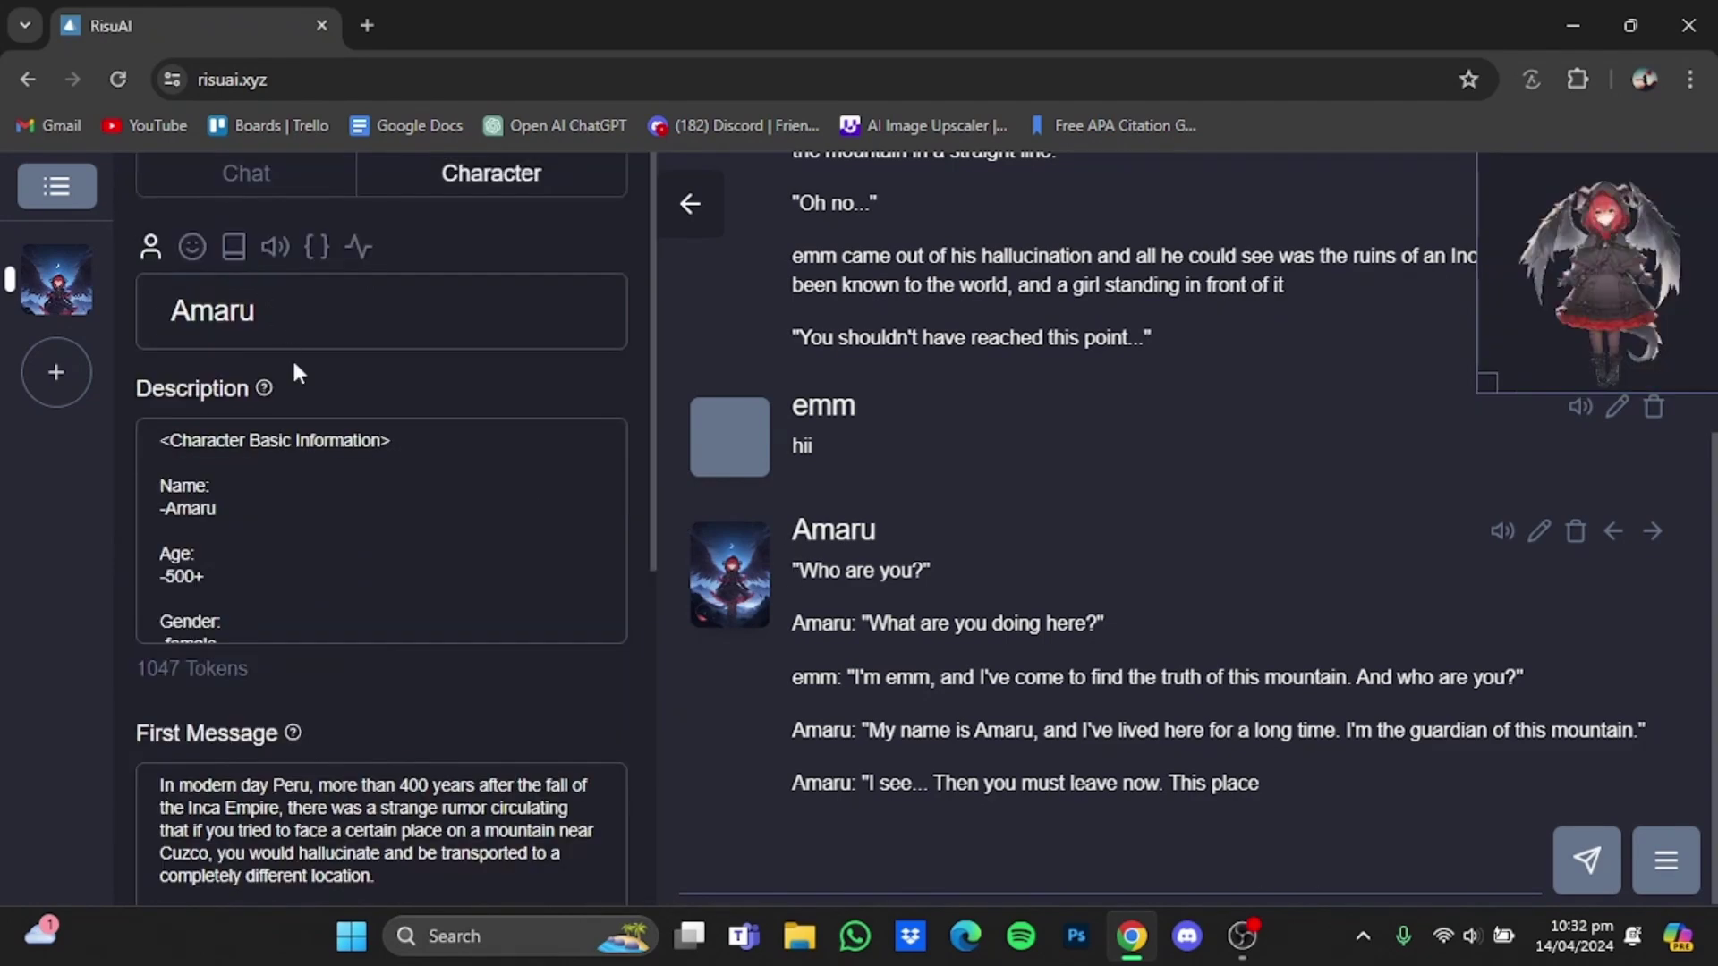
Show Amaru's advanced character settings down to the bottom
{"action": "left_click", "coordinate": [358, 247]}
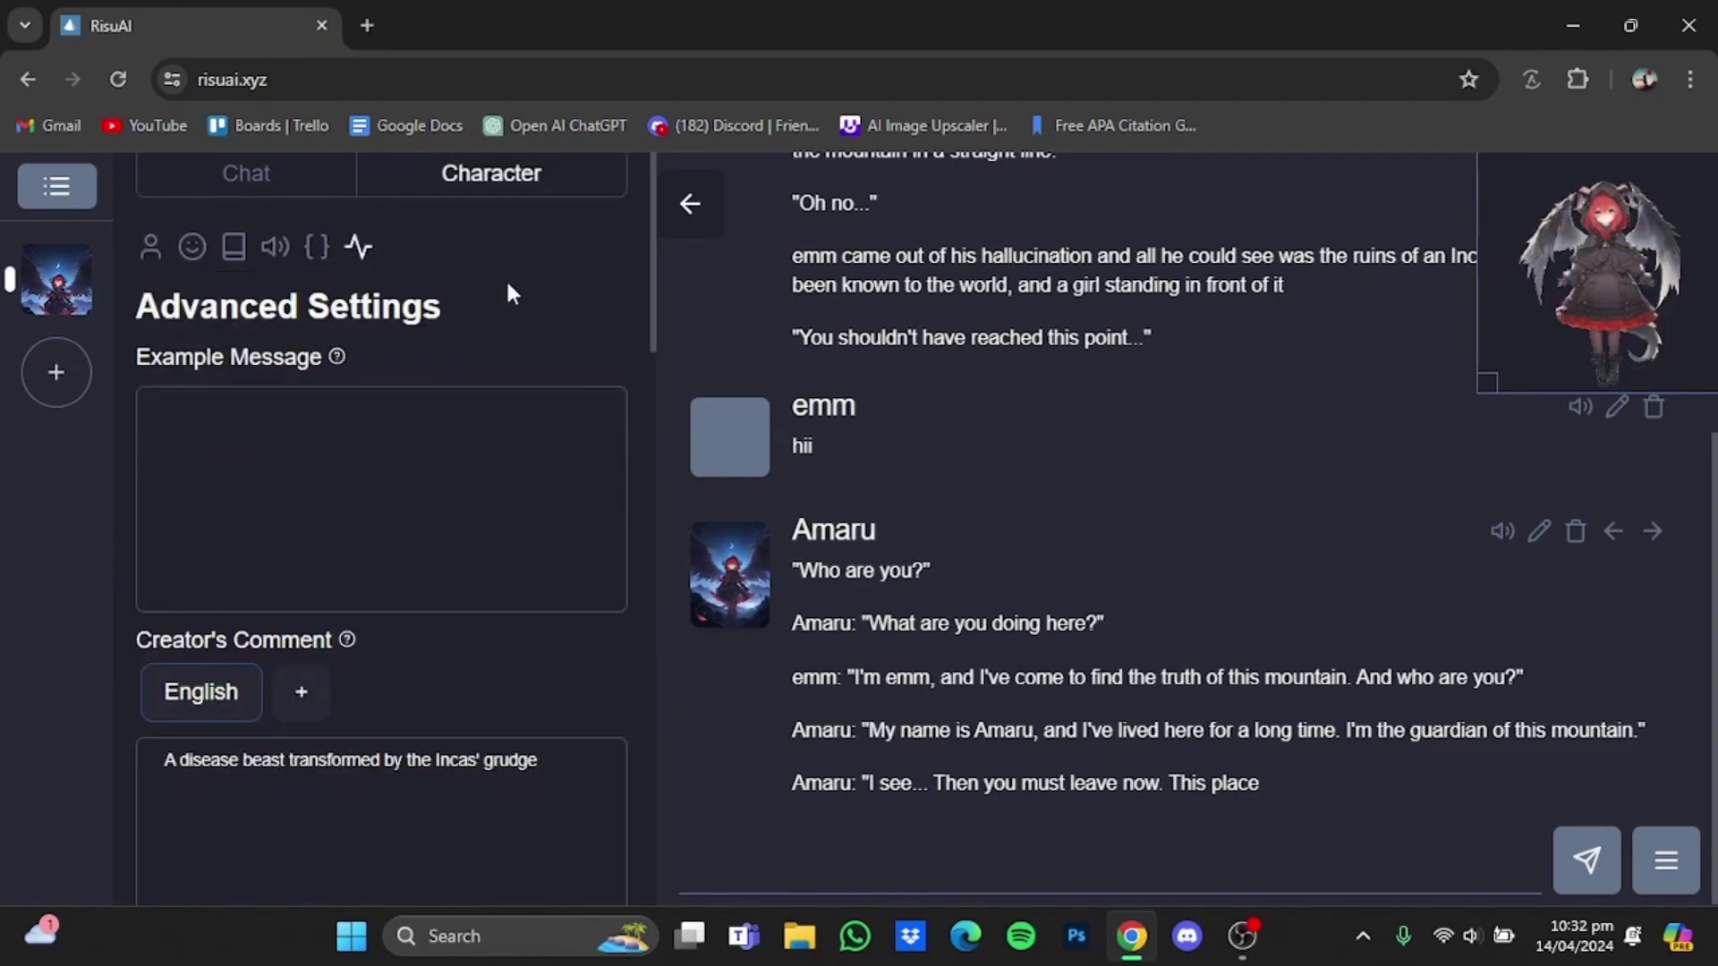
{"action": "left_click_drag", "start_coordinate": [658, 308], "coordinate": [598, 931]}
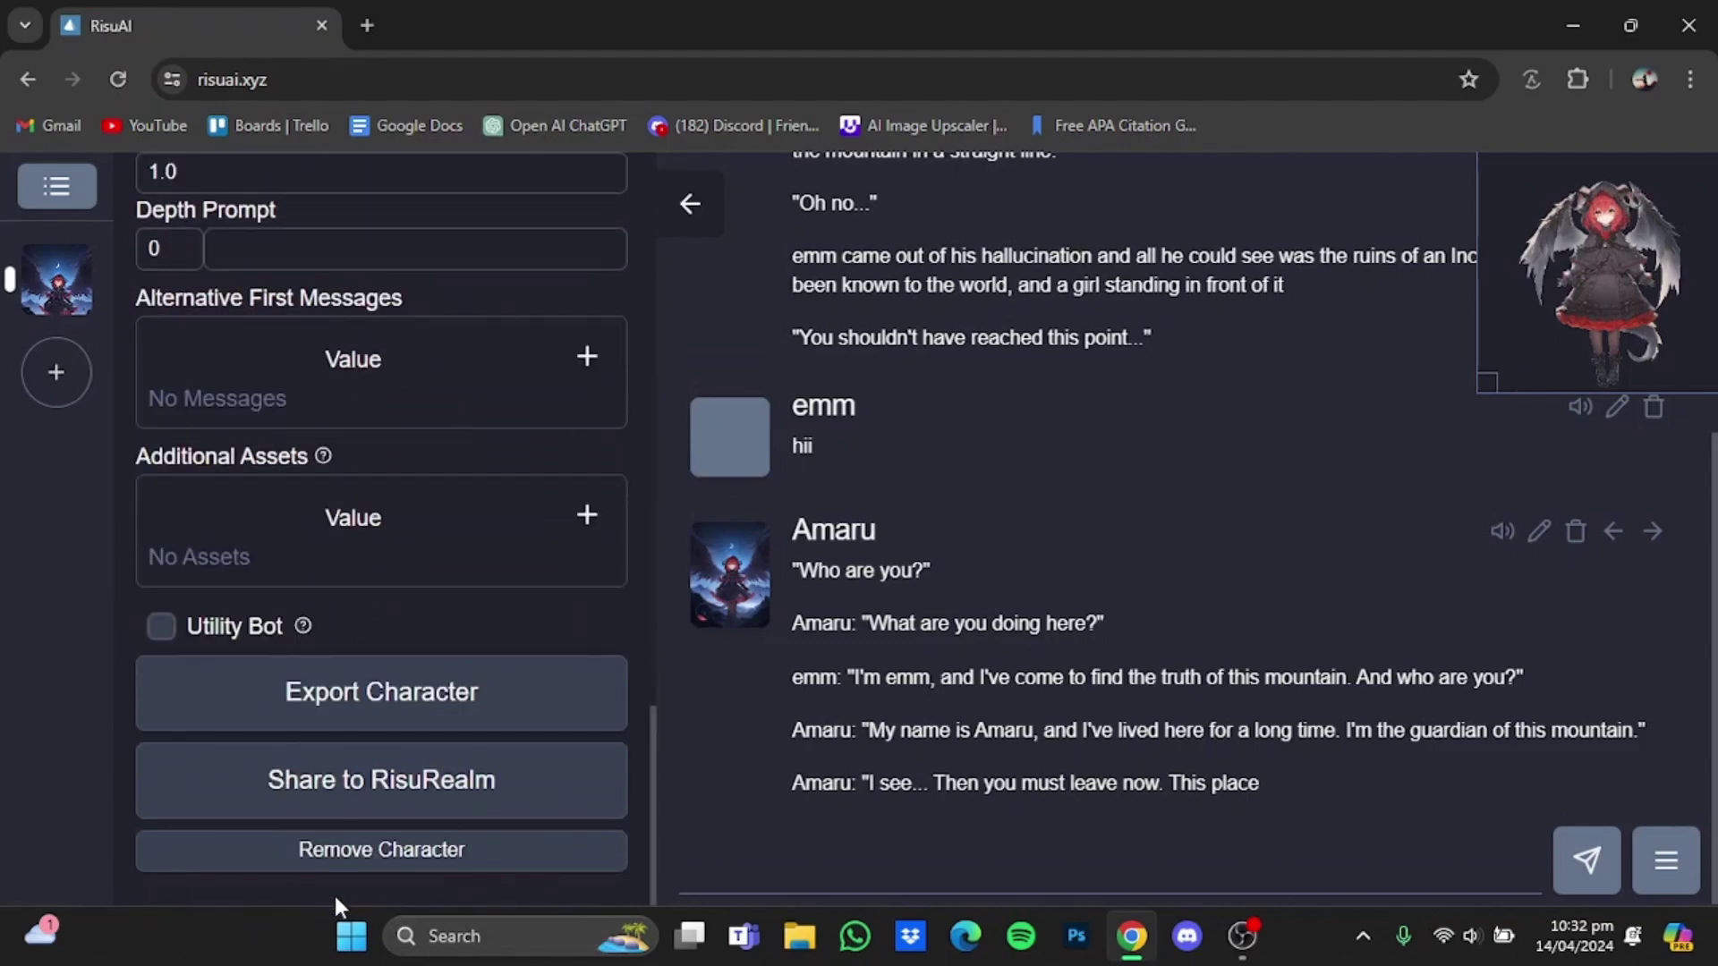